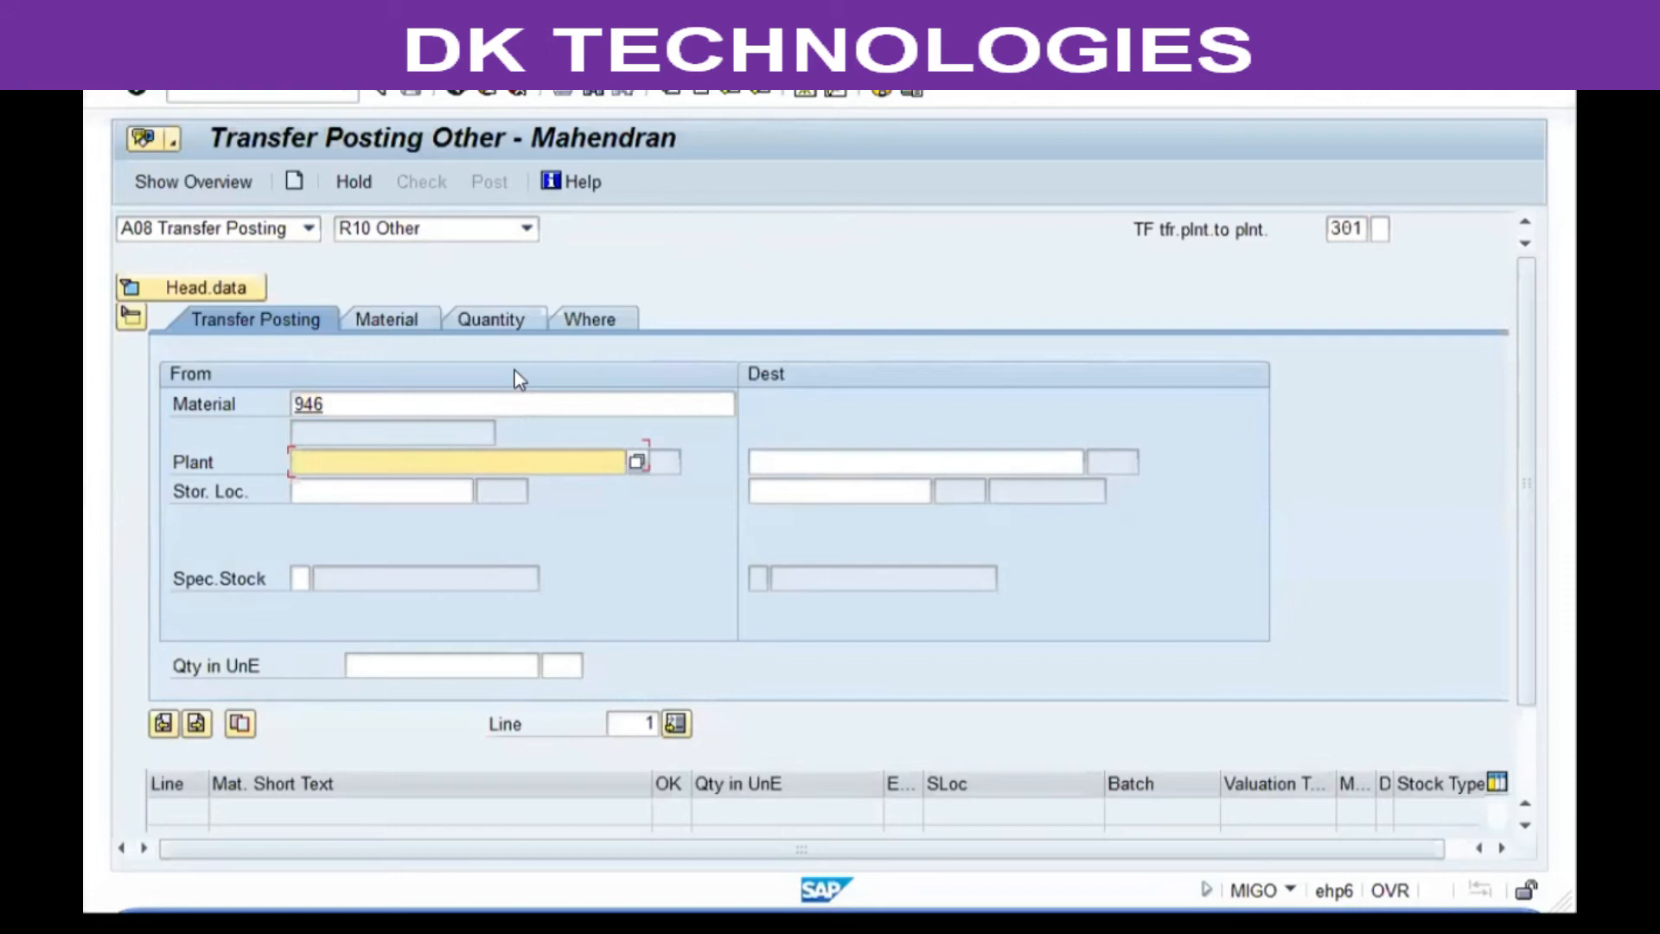
# Enter plant vgp1 with storage location sl02 as the source and plant vgp2 with storage location sl01 as the destination.
pyautogui.press('Tab')
pyautogui.write('sl02')
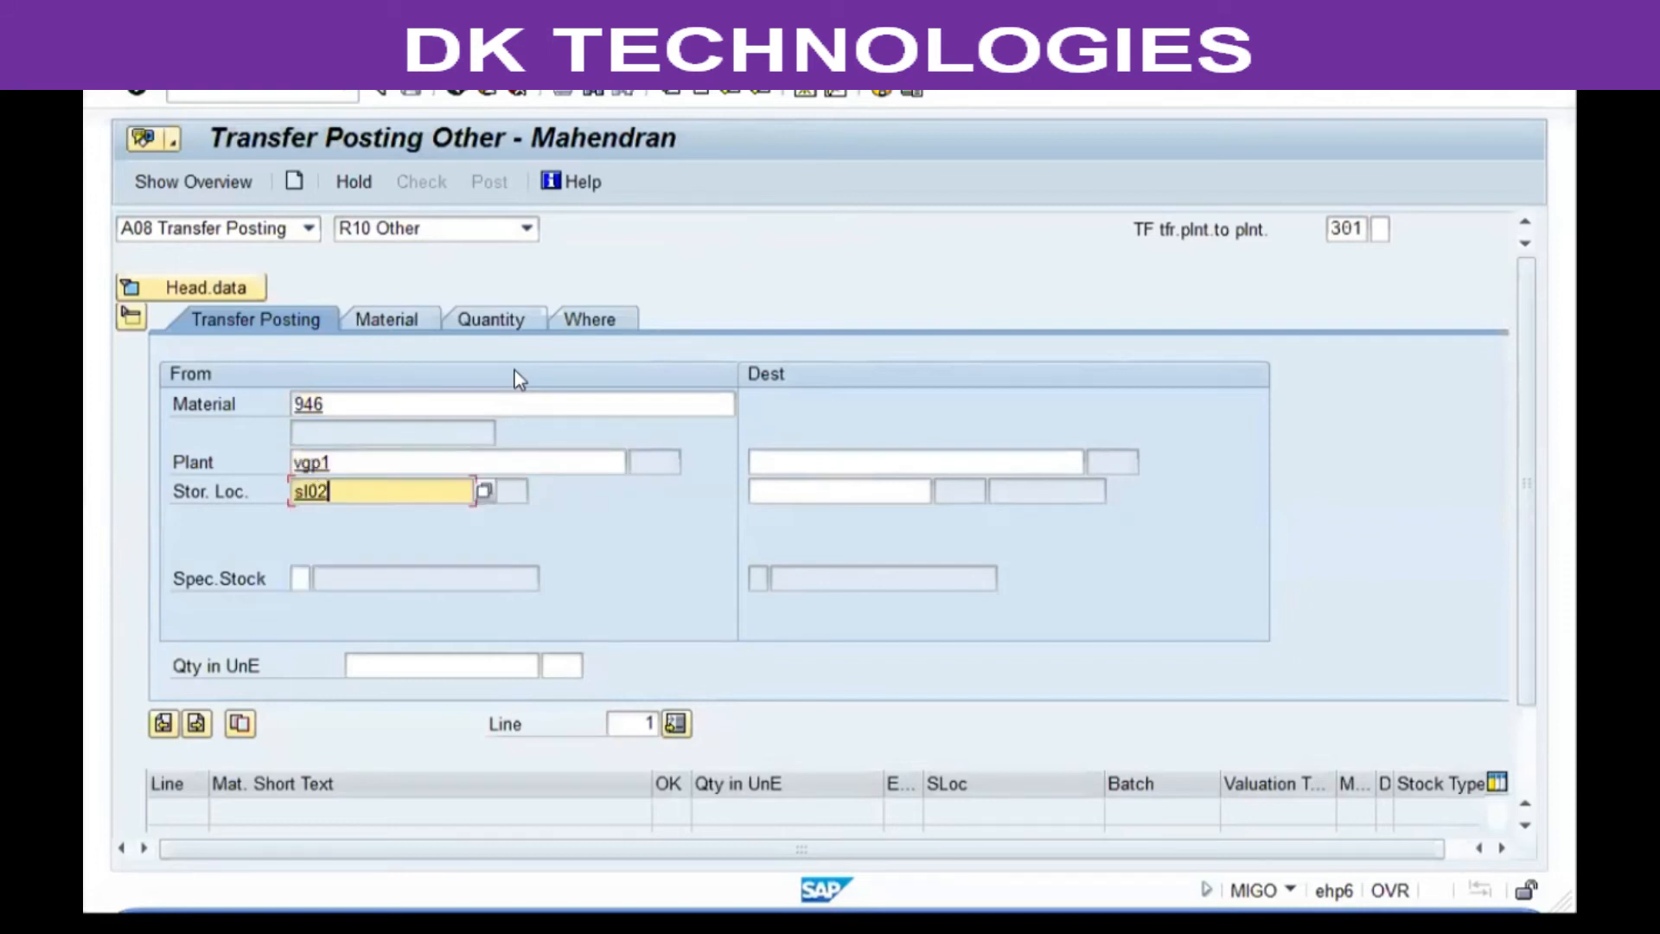
pyautogui.press('Tab')
pyautogui.write('vgp12')
pyautogui.press('BackSpace')
pyautogui.press('BackSpace')
pyautogui.write('2')
pyautogui.press('Tab')
pyautogui.write('sl01')
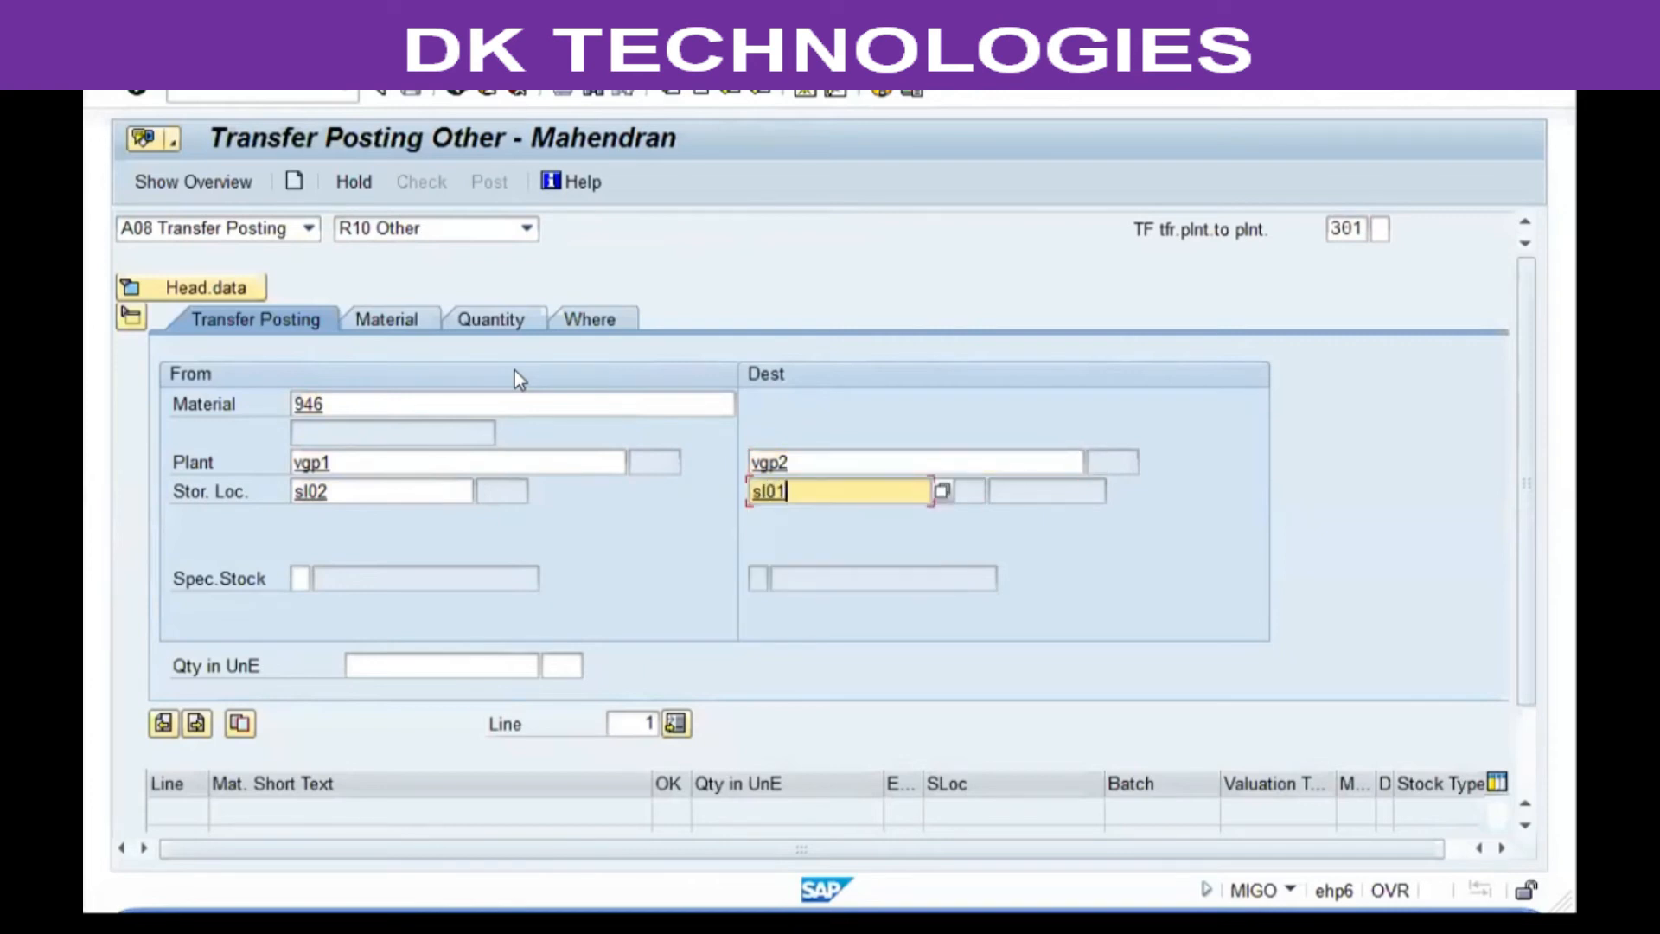
# Set the transfer quantity to 100 and confirm the item data.
pyautogui.press('Tab')
pyautogui.write('100')
pyautogui.press('Return')
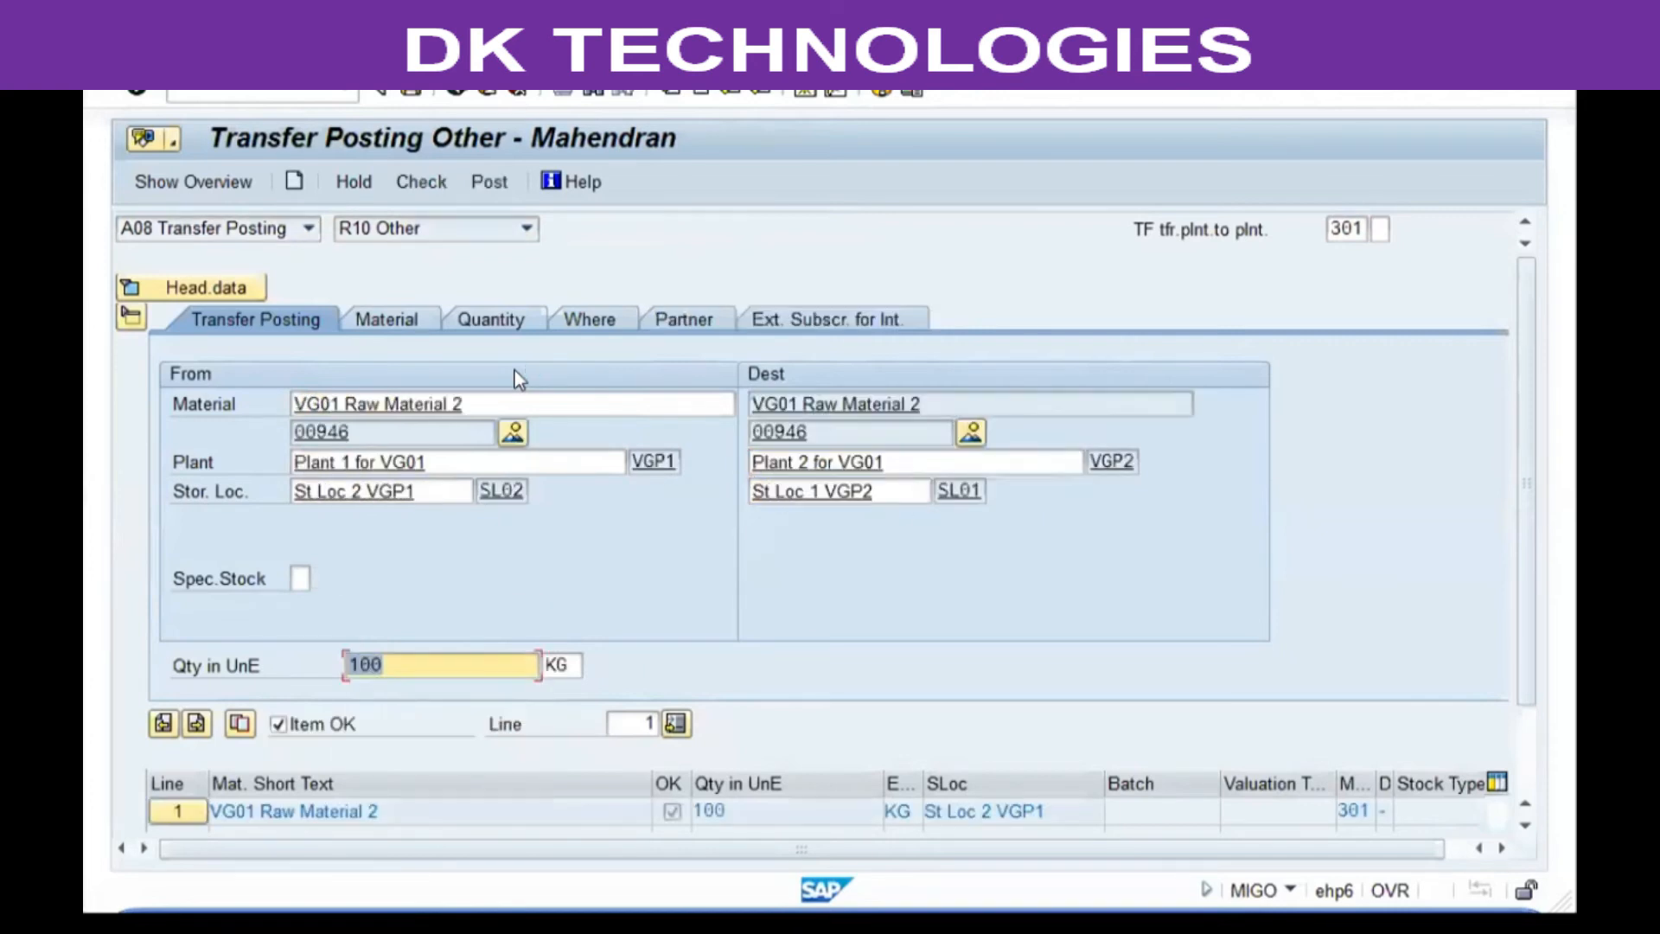
# Look up the item's partner vendor by purchasing organization vgp1 and assign VG01 Regular Vendor 2.
pyautogui.click(676, 318)
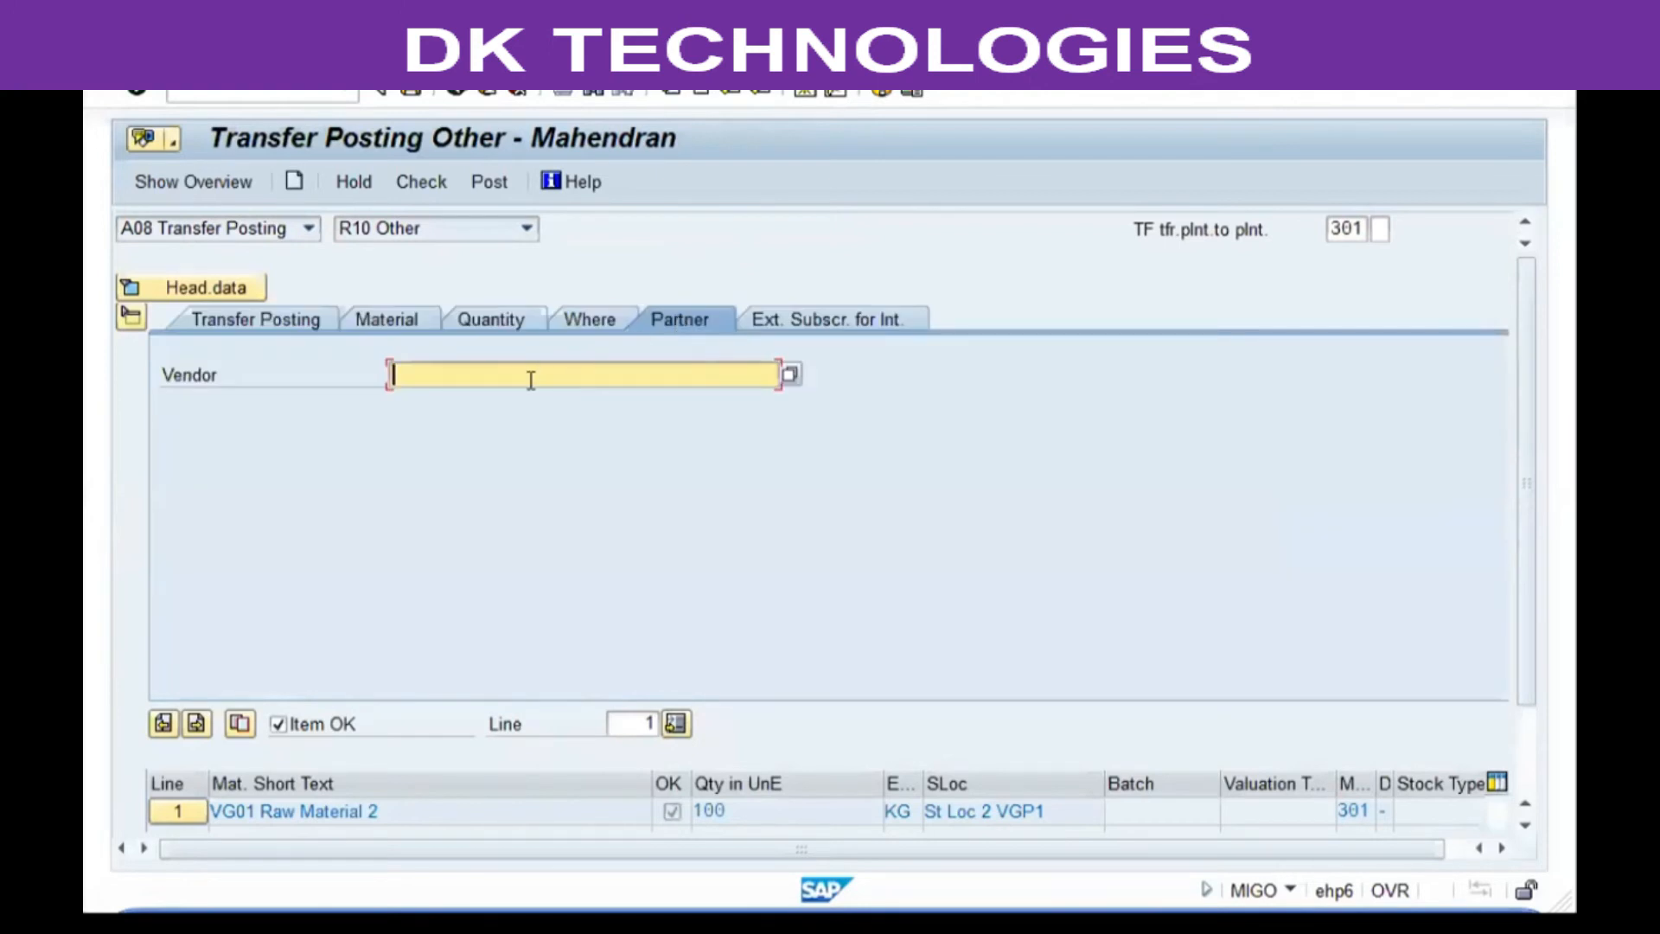
pyautogui.press('F4')
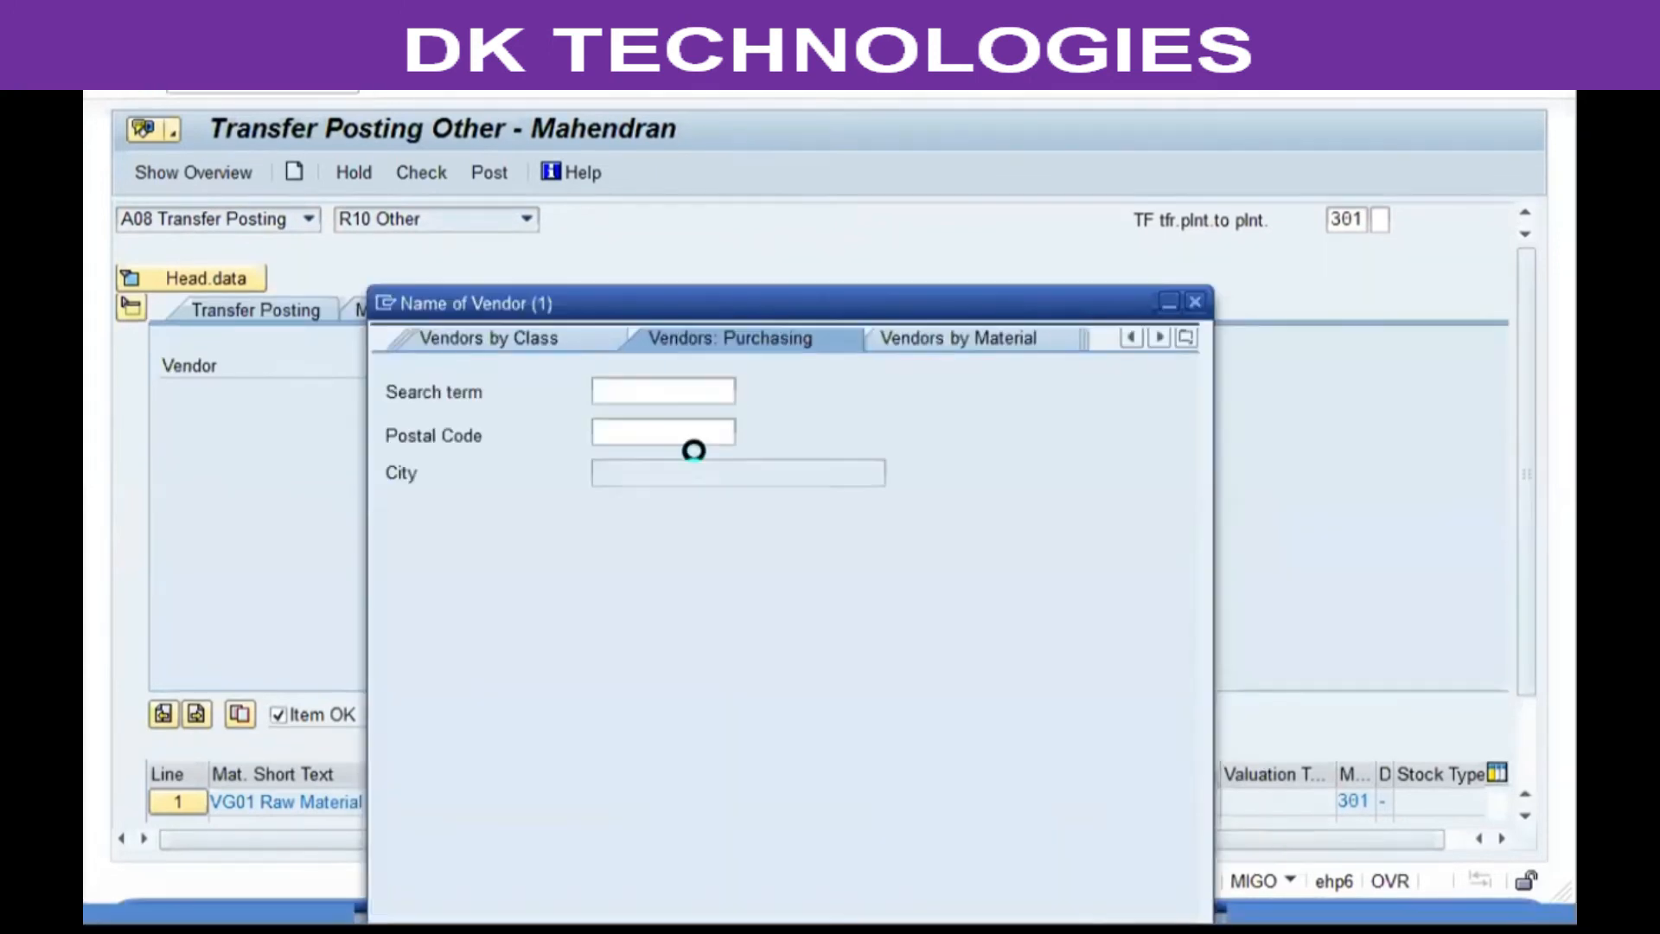
pyautogui.click(605, 593)
pyautogui.write('vgp1')
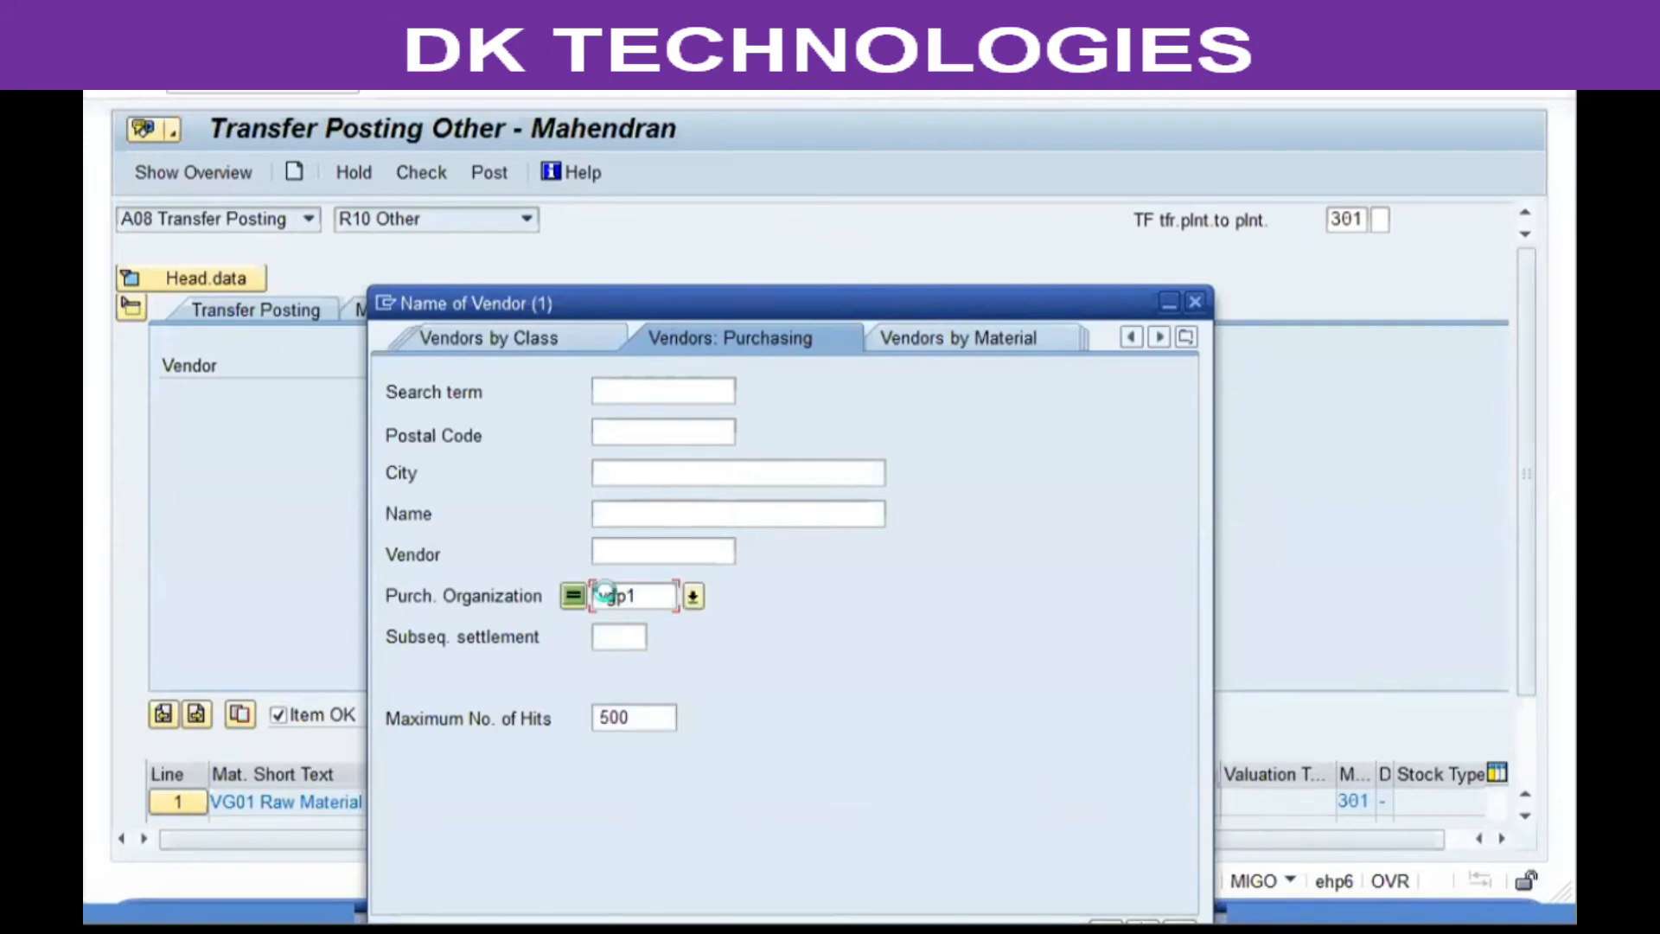
pyautogui.press('Return')
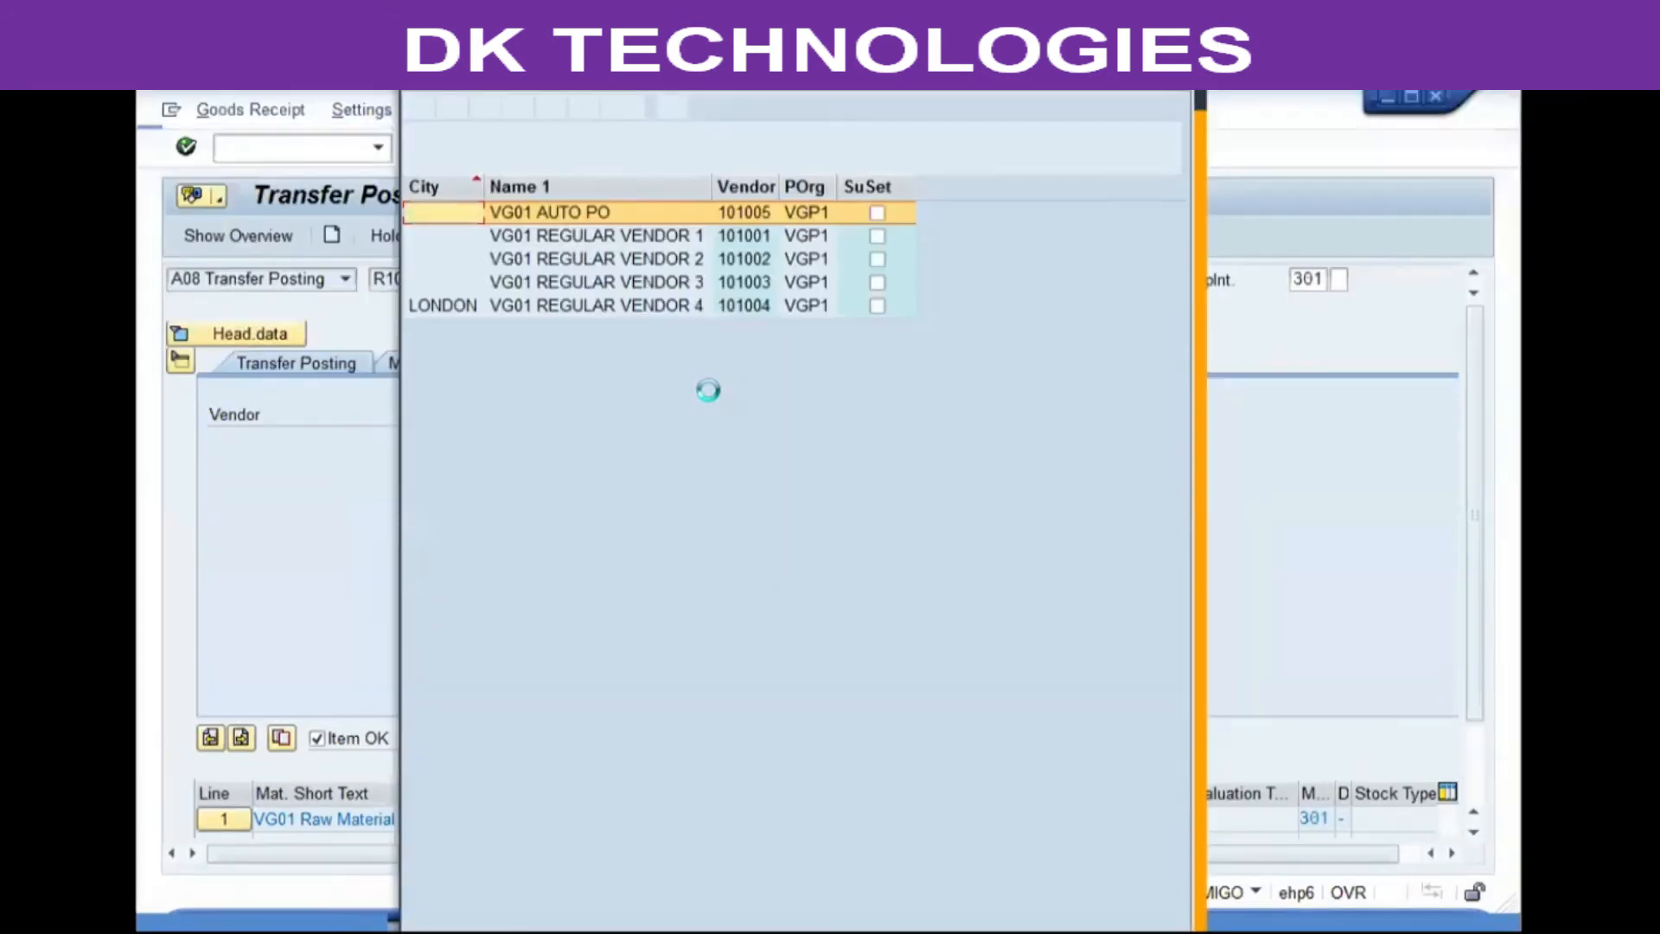
pyautogui.click(736, 259)
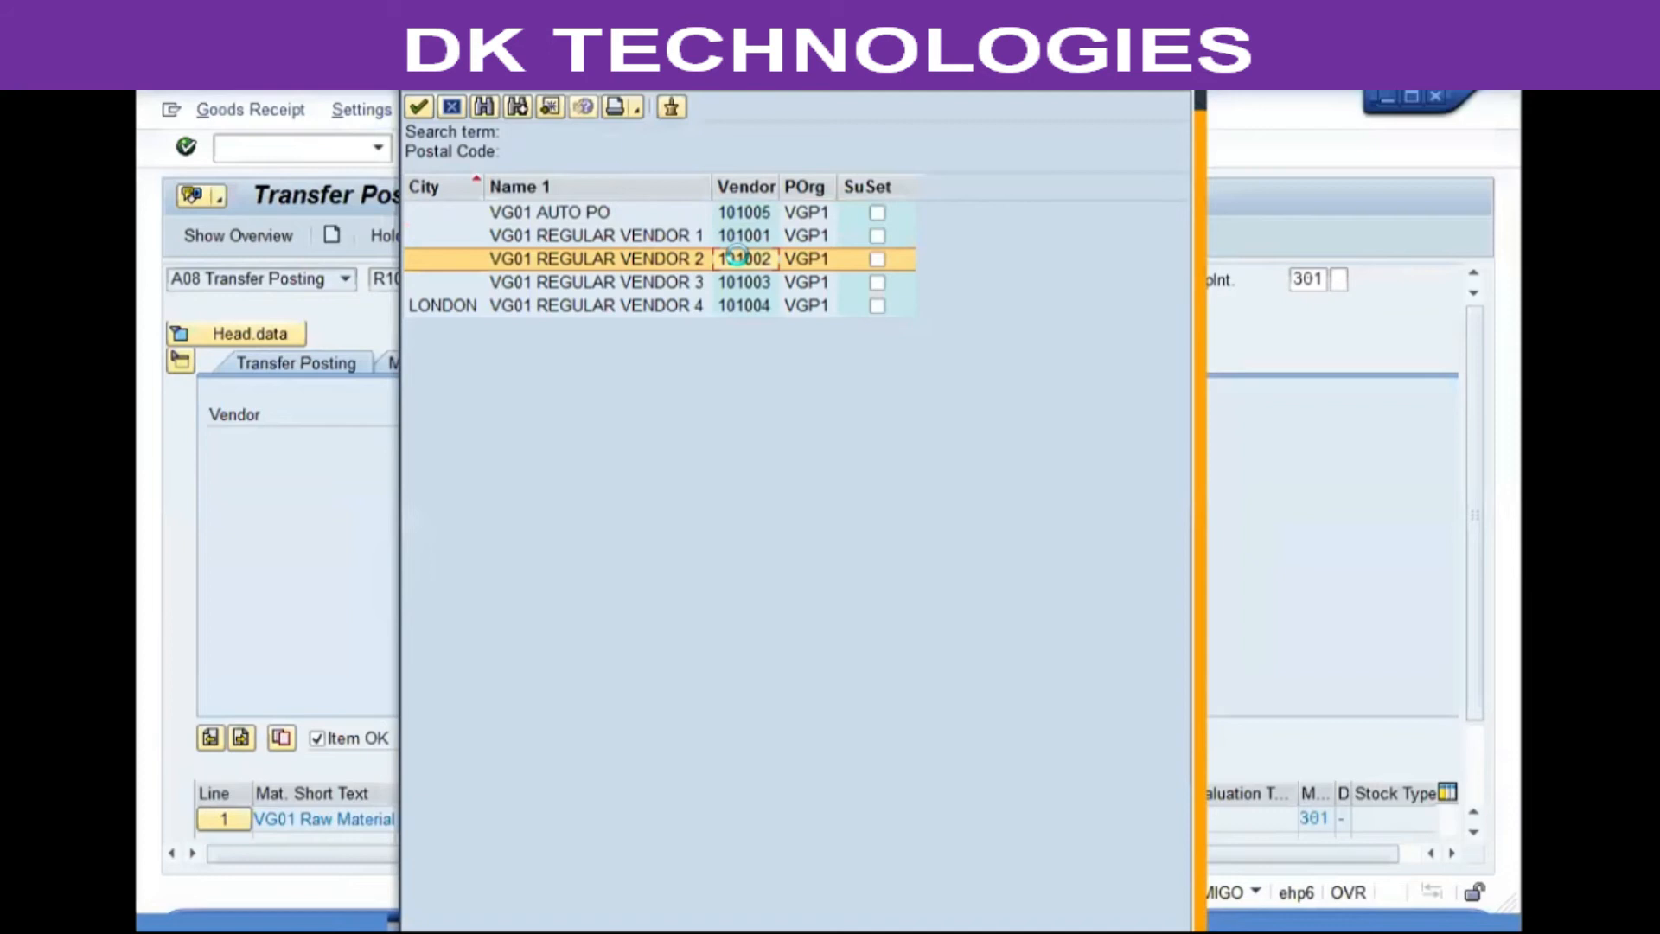
pyautogui.doubleClick(736, 258)
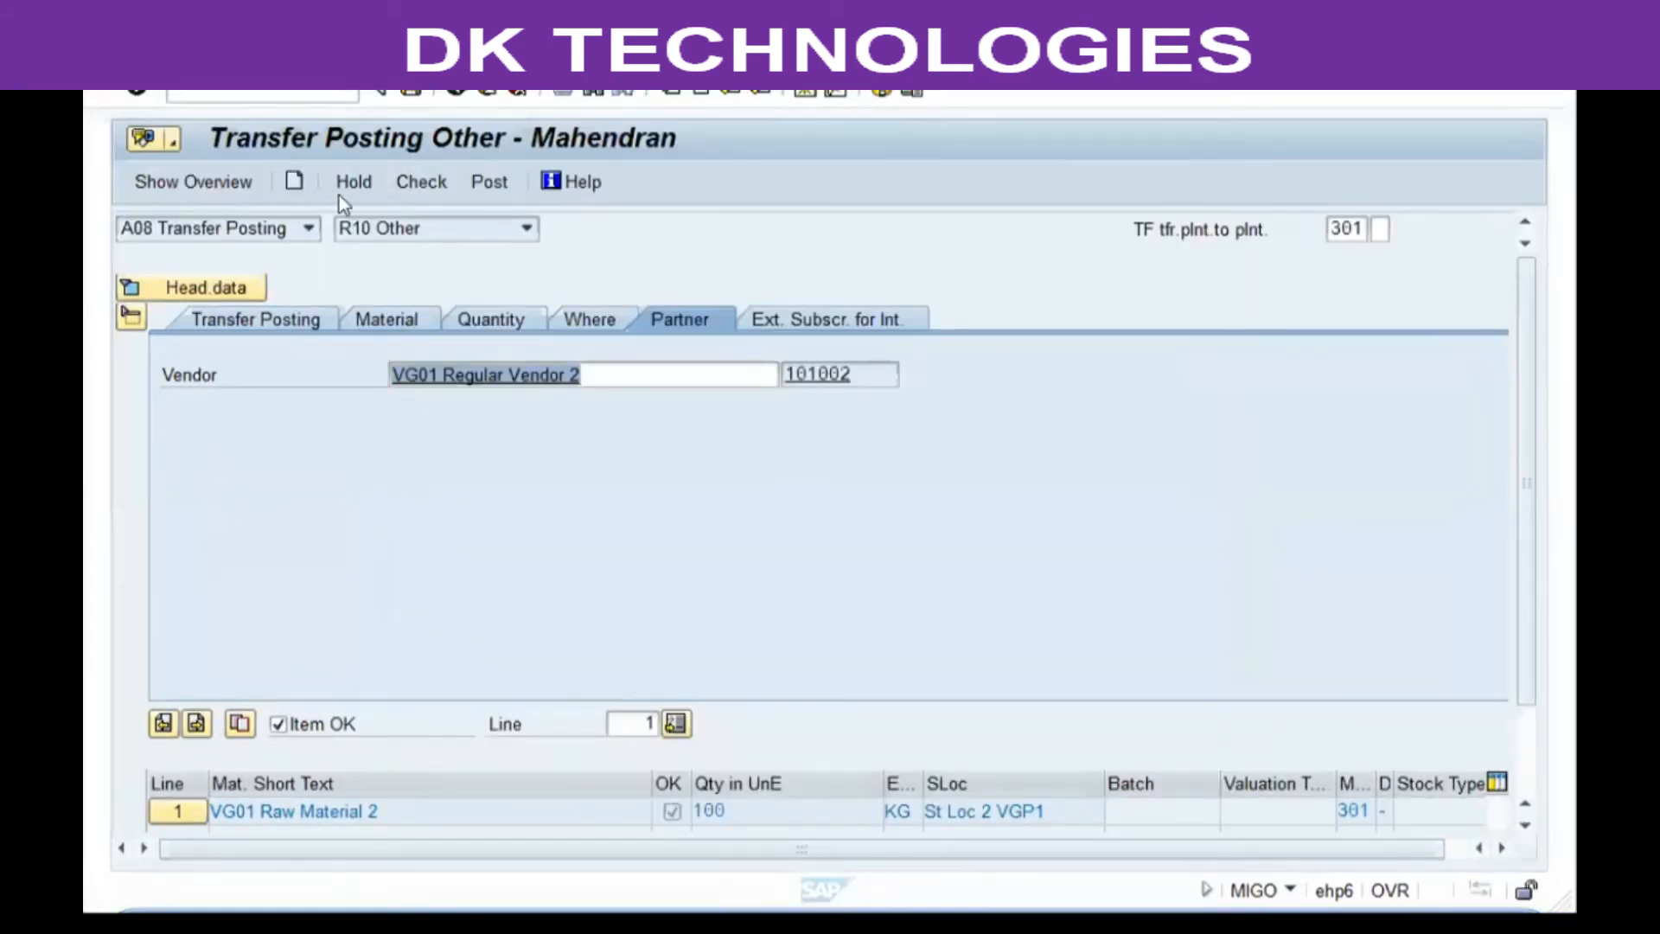
# Check the transfer posting and open the number range maintenance linked in the error's long text.
pyautogui.click(288, 324)
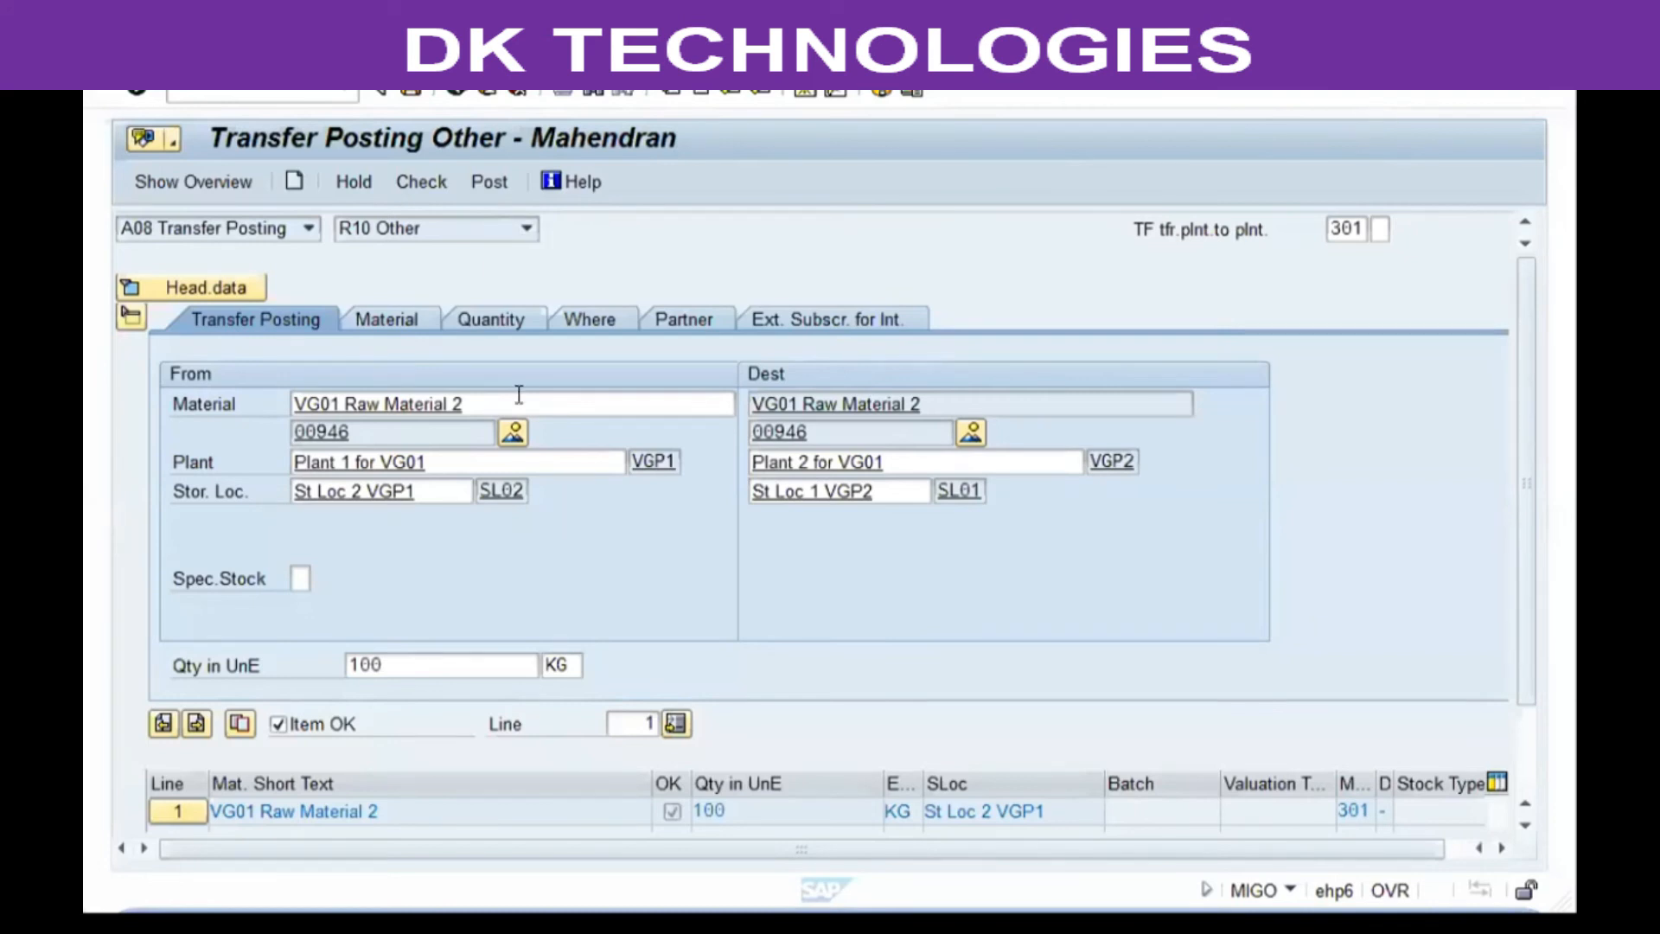
pyautogui.click(418, 186)
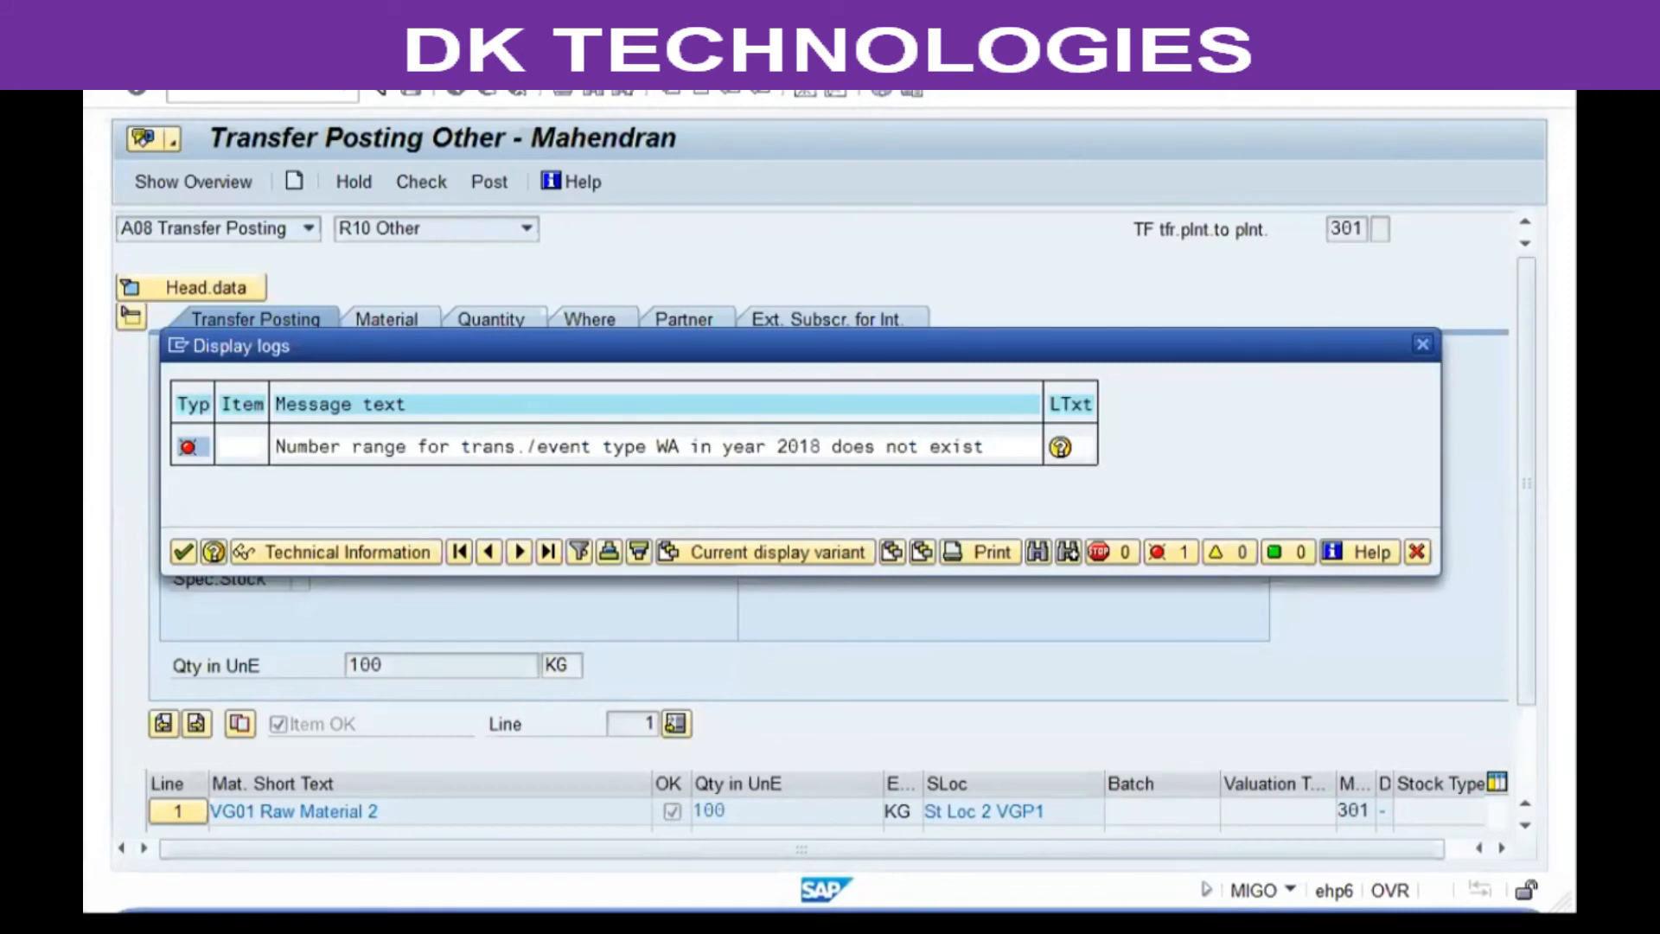
pyautogui.click(1068, 446)
pyautogui.click(1006, 72)
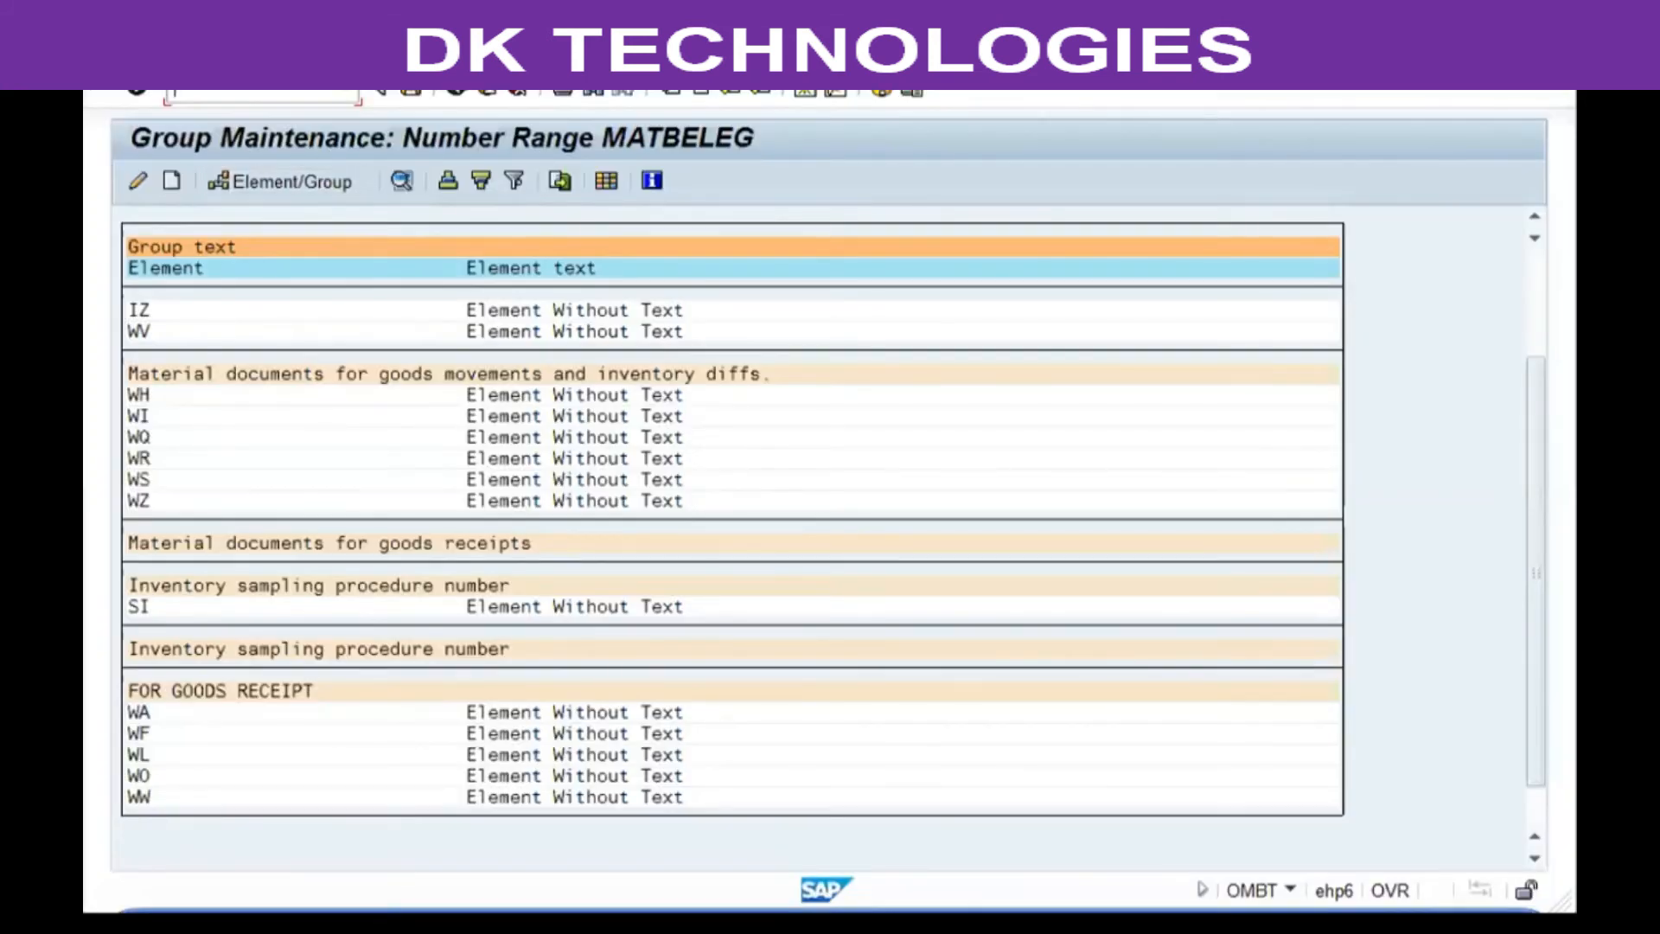
# Create a material document number range group named VG01 Number Range for Material Documents.
pyautogui.click(157, 52)
pyautogui.click(177, 85)
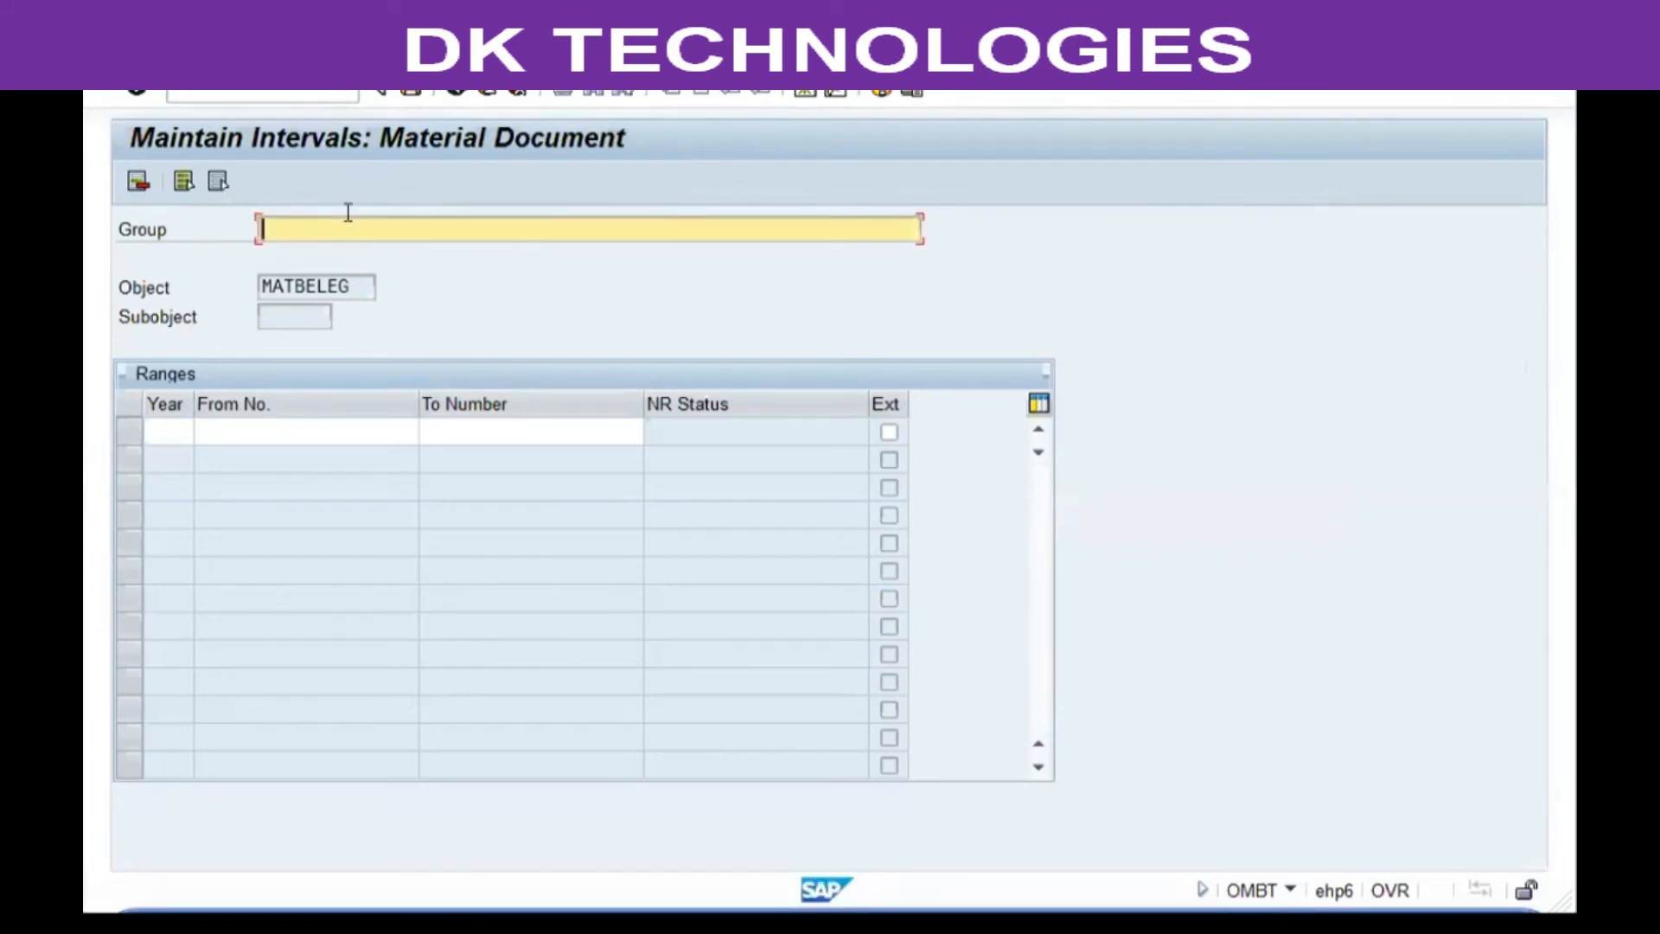
pyautogui.write('VG01 Number Range for ')
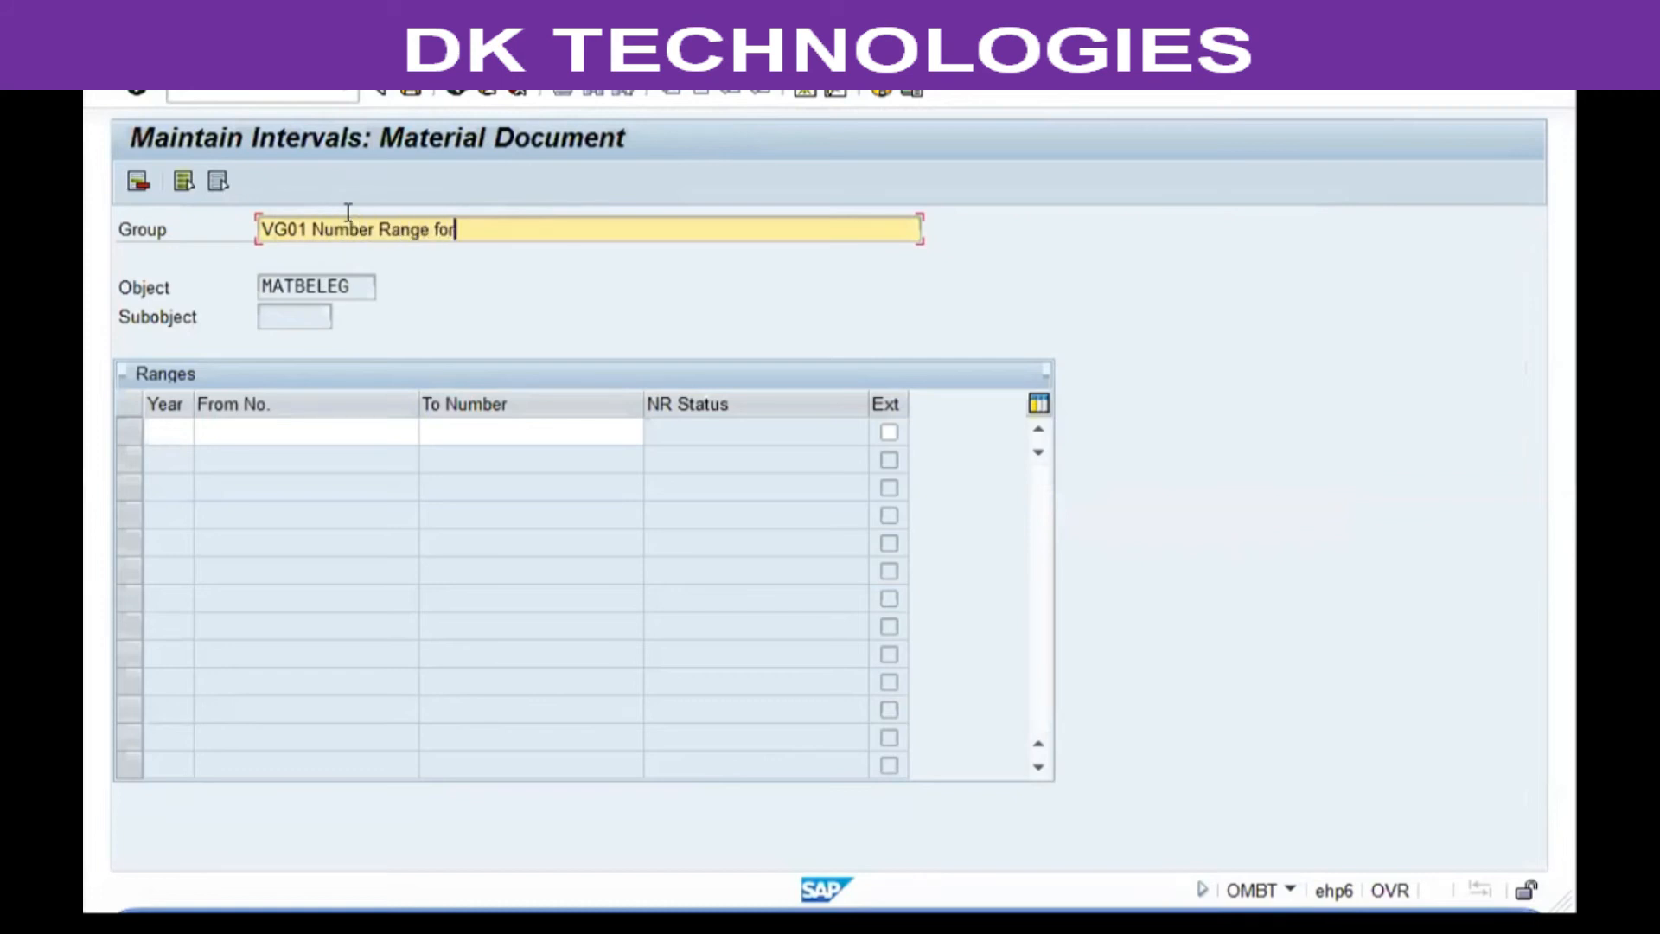
pyautogui.write('Material Documents')
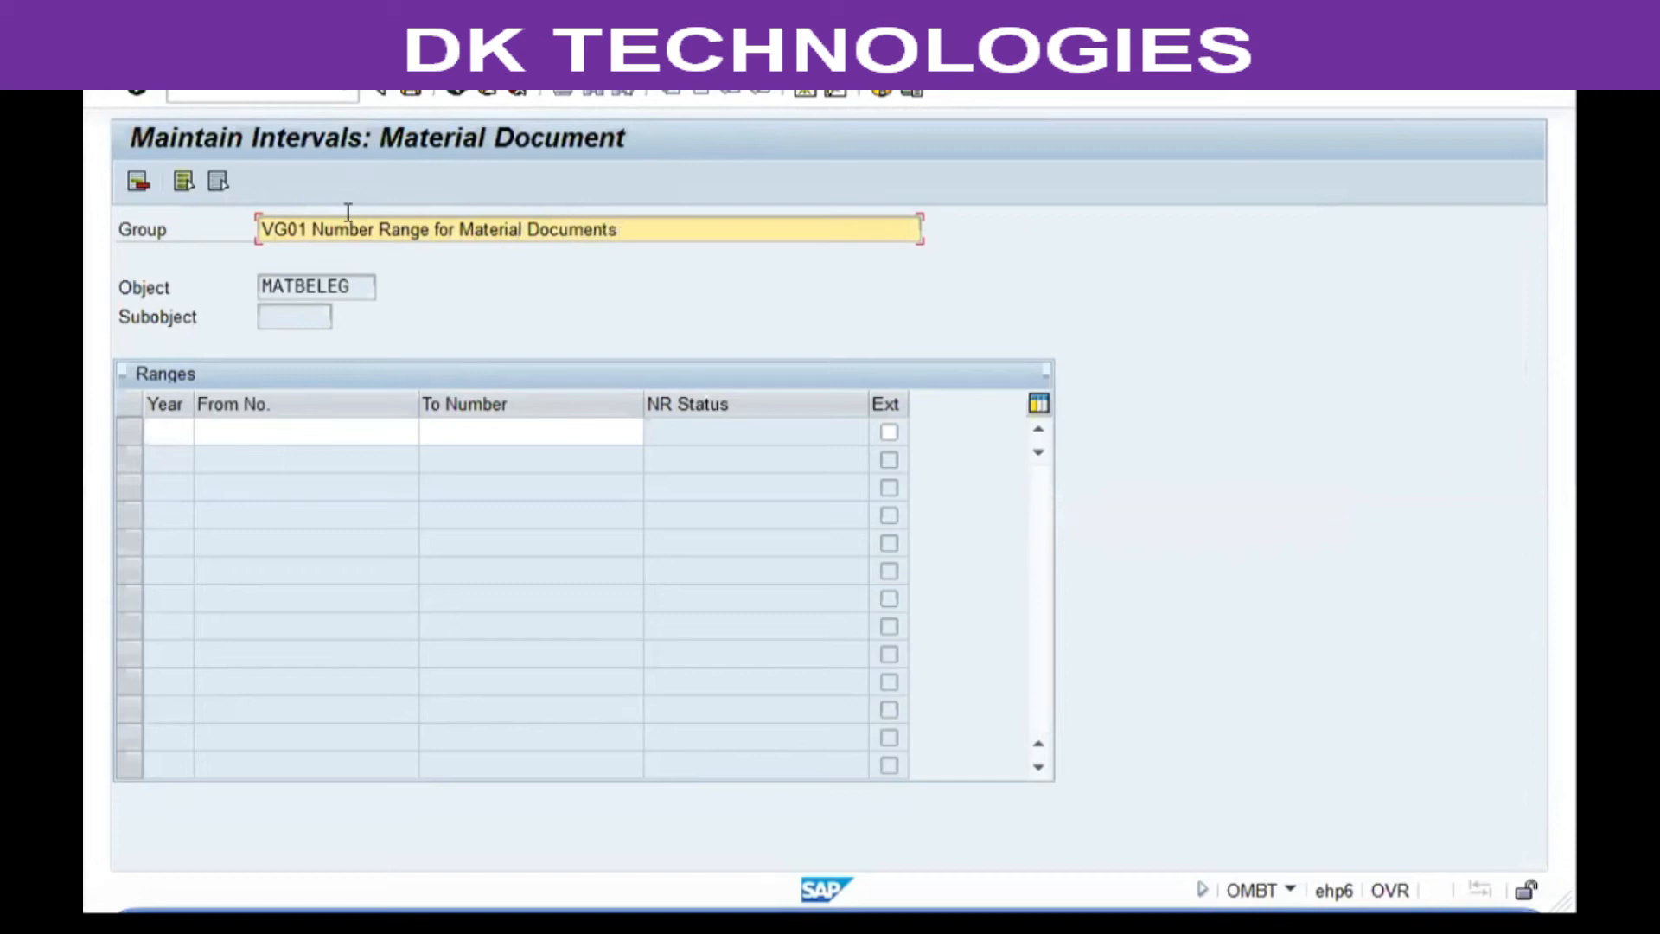
# Add an interval for year 2018 running from 1 to 1000 to the new group.
pyautogui.press('Tab')
pyautogui.write('2')
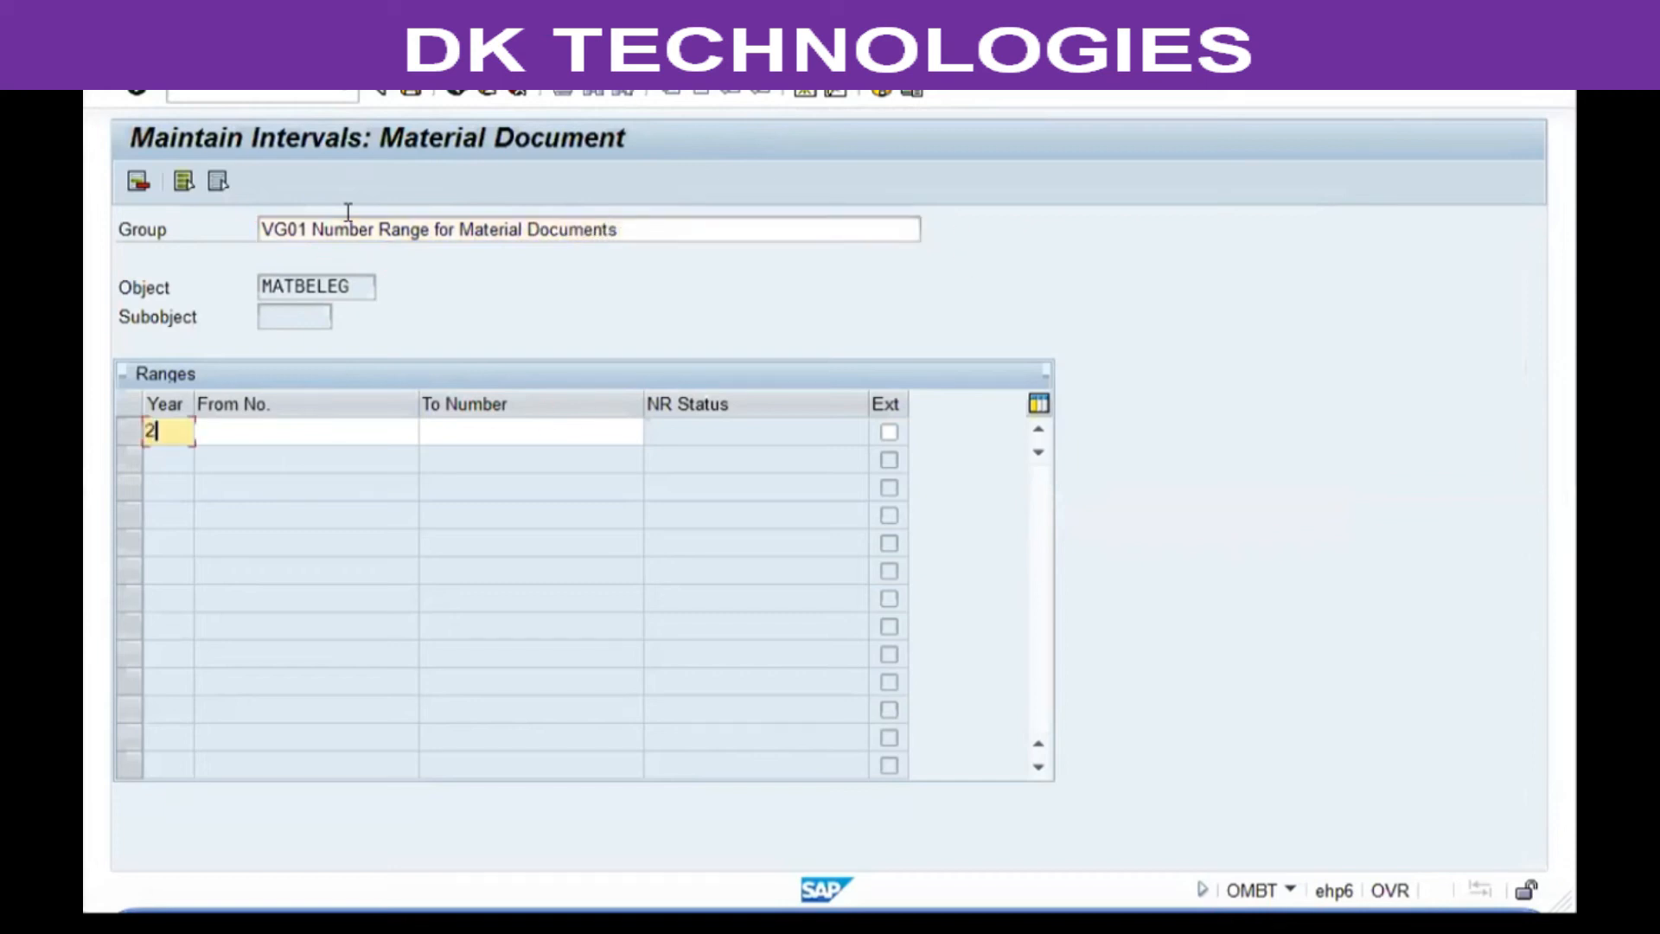
pyautogui.write('0181')
pyautogui.press('Tab')
pyautogui.write('100')
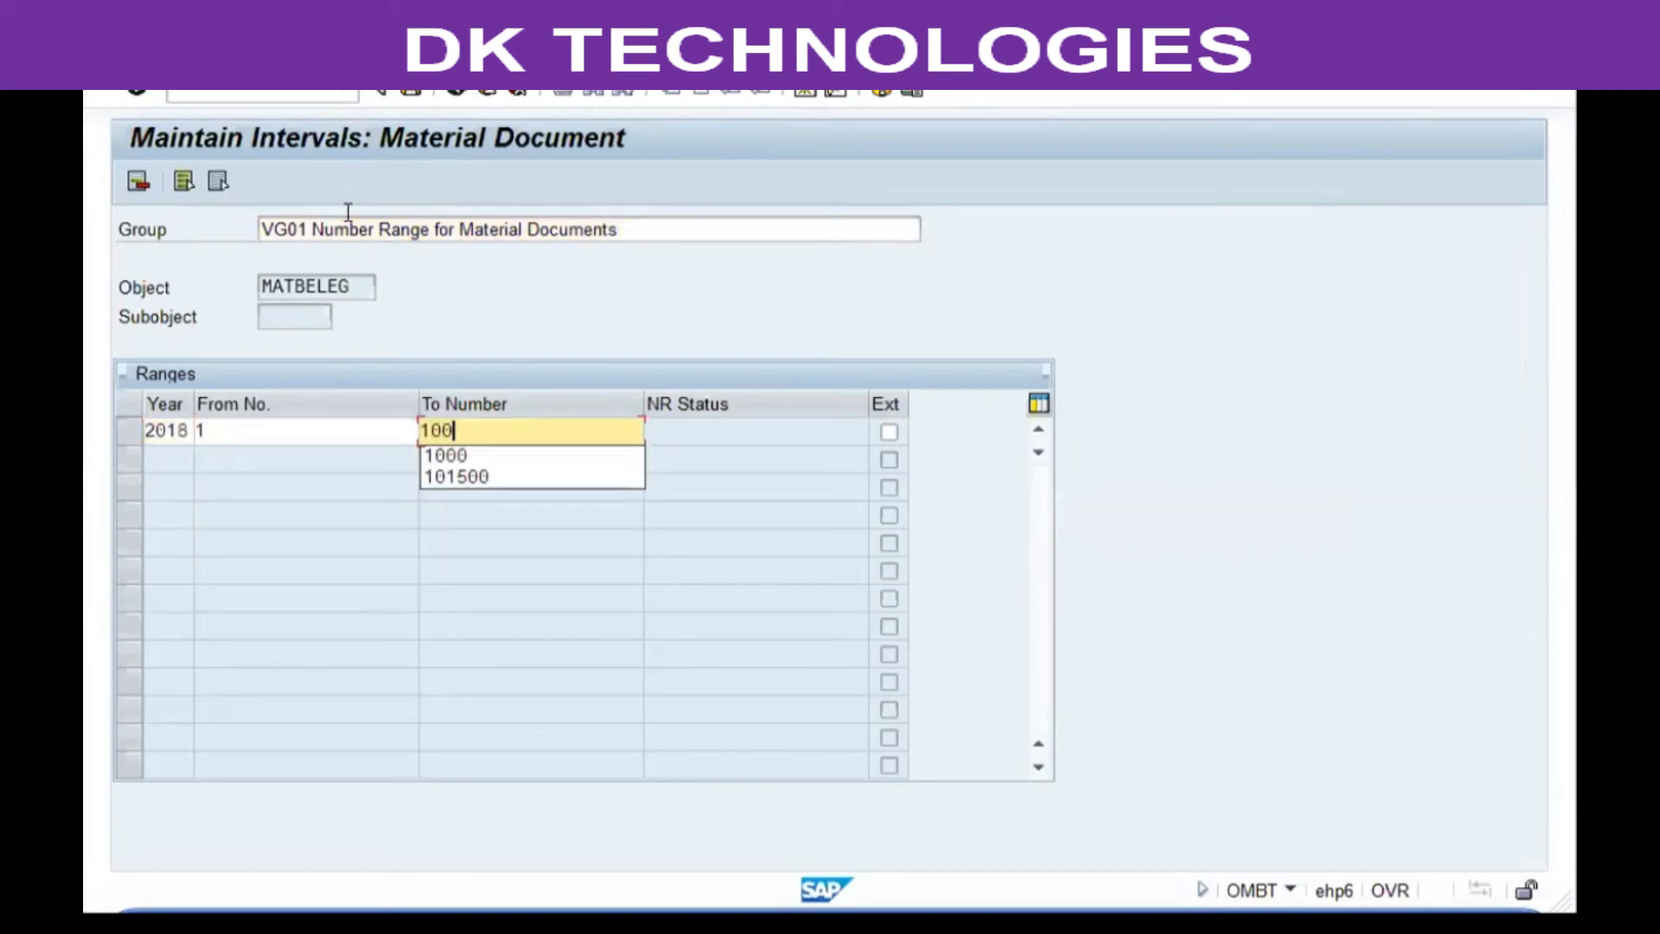
pyautogui.write('0')
pyautogui.press('Return')
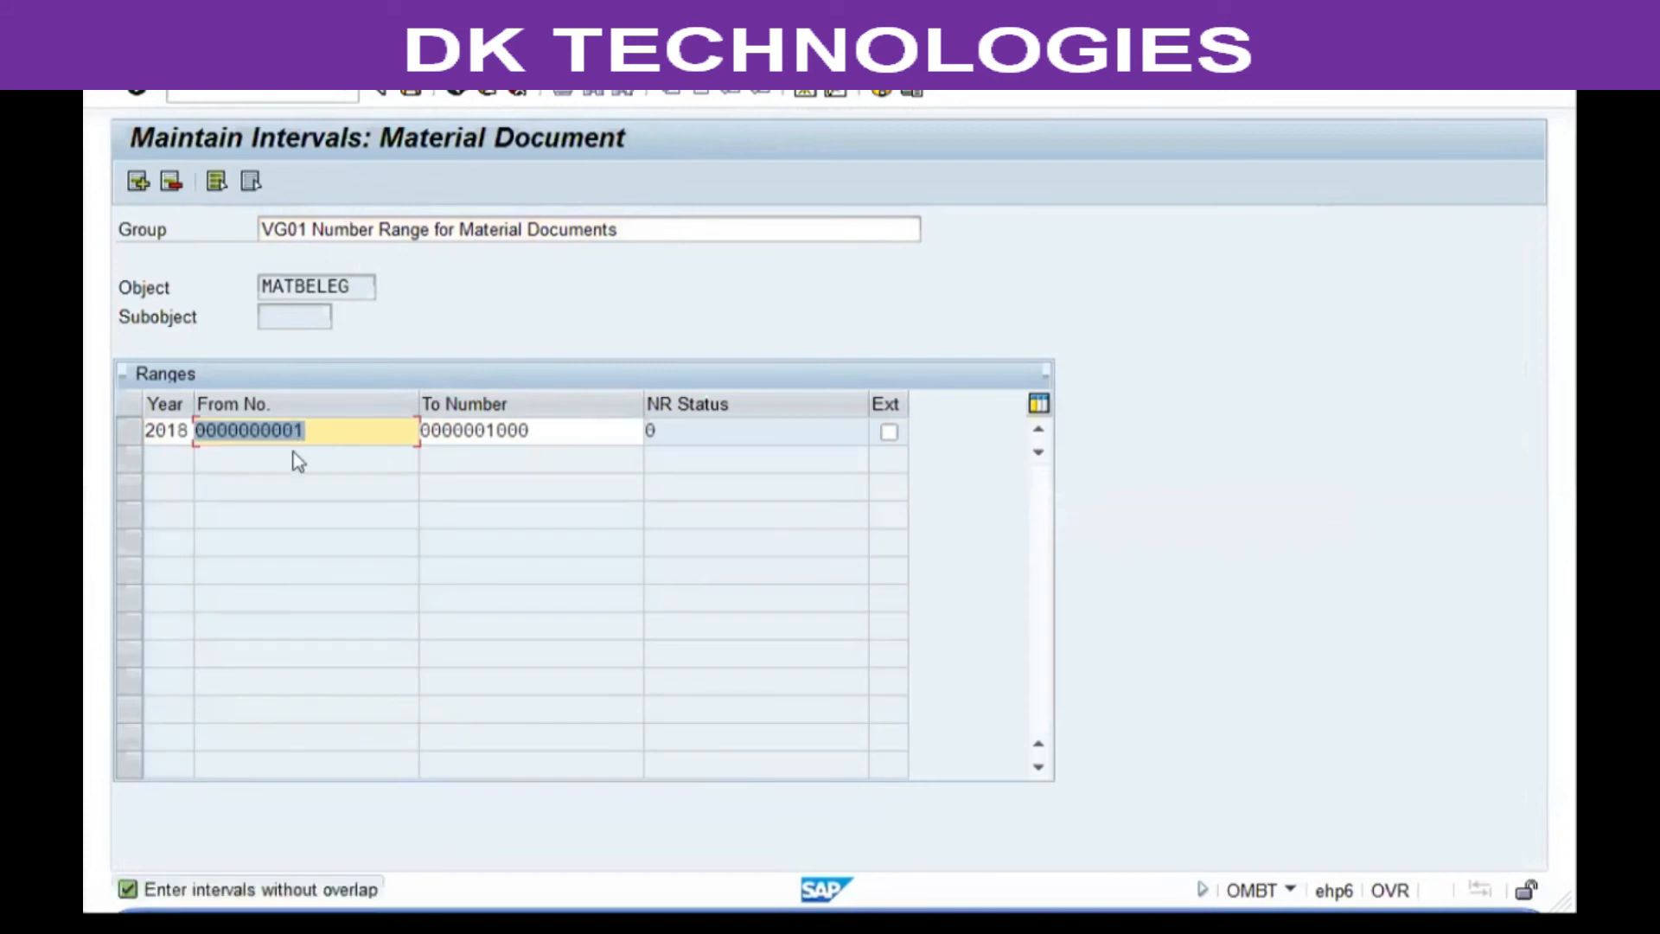
# Change the 2018 interval to run from 1001 to 2000 and save it, acknowledging the transport notice.
pyautogui.write('1001')
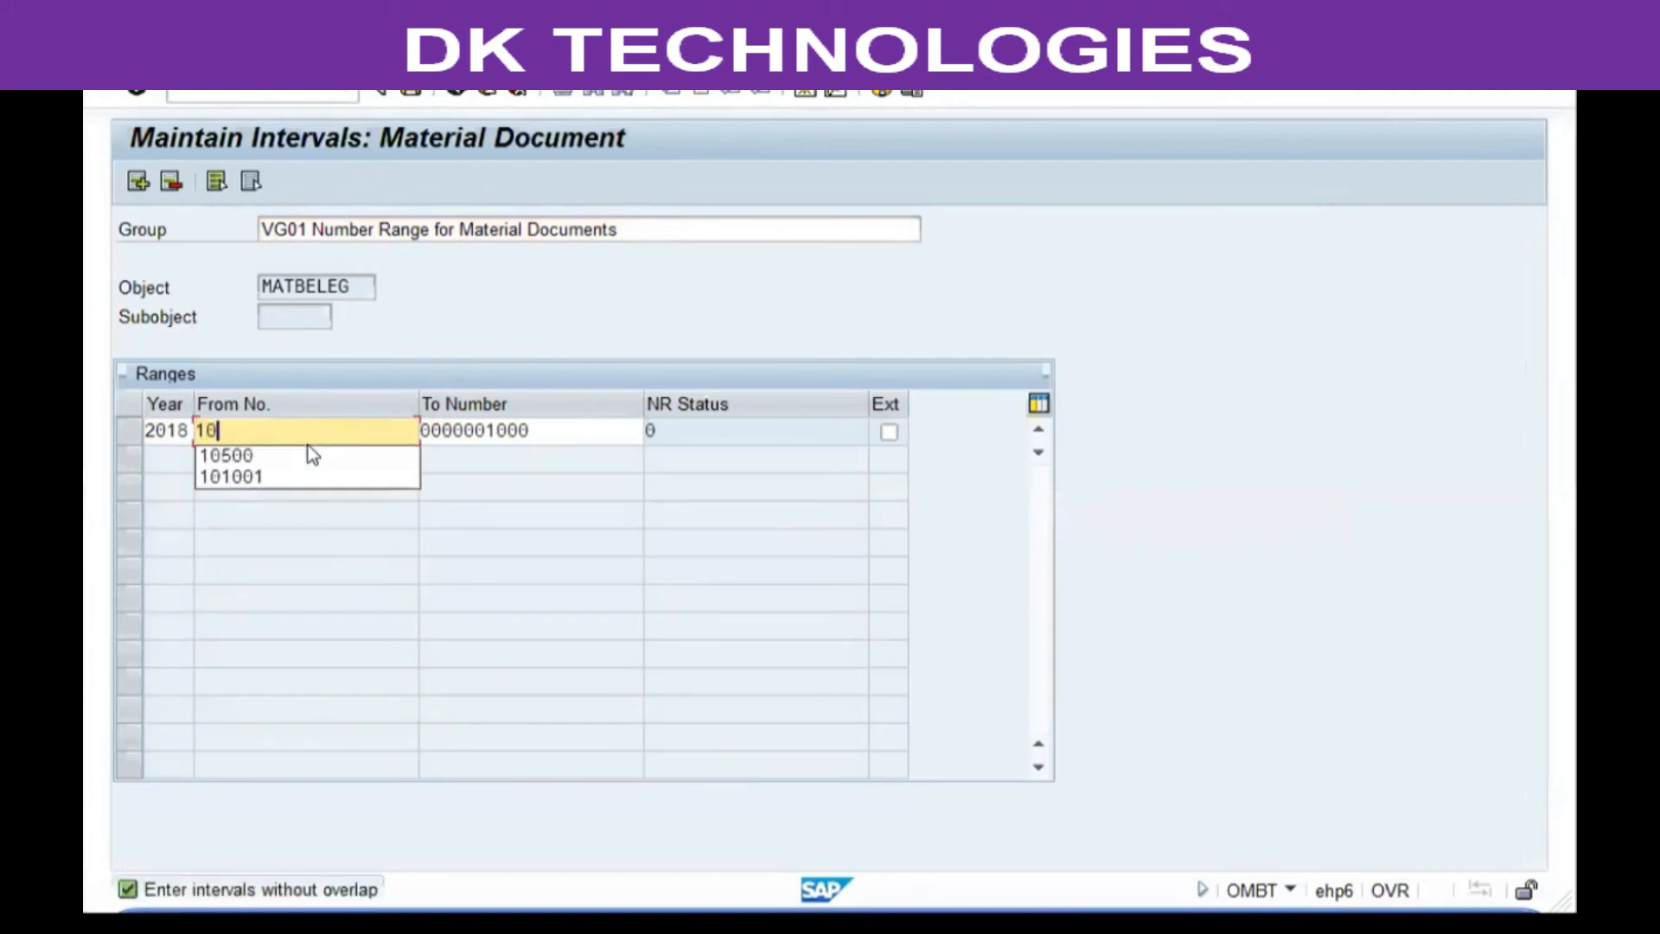
pyautogui.press('Tab')
pyautogui.write('2000')
pyautogui.press('Return')
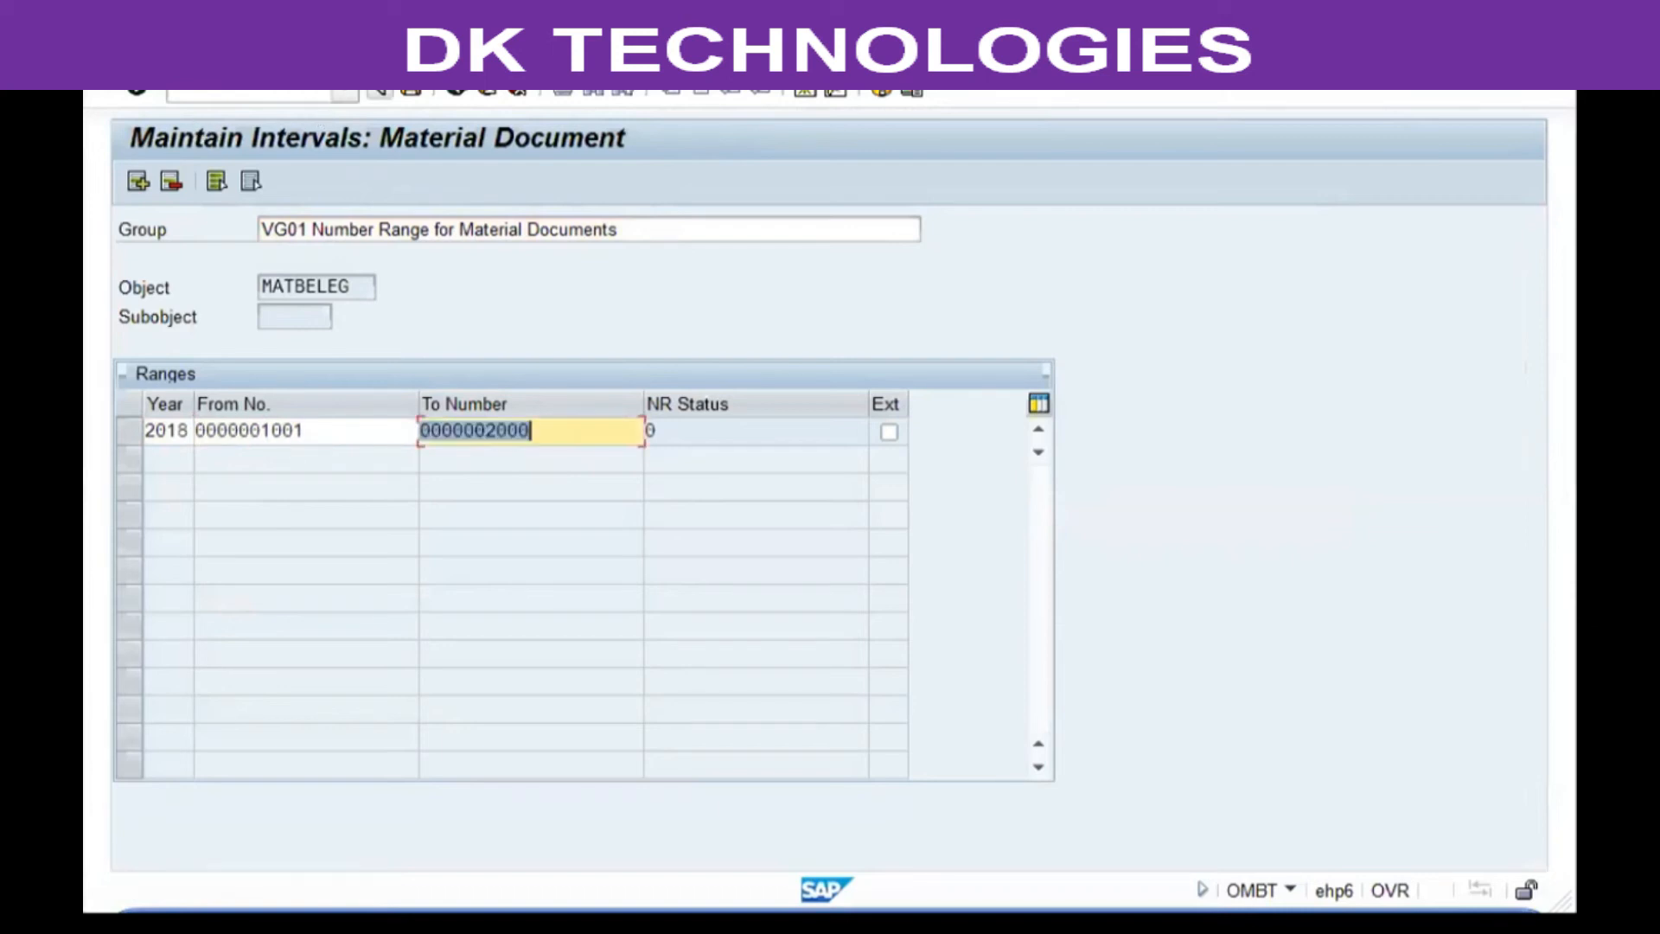
pyautogui.click(411, 91)
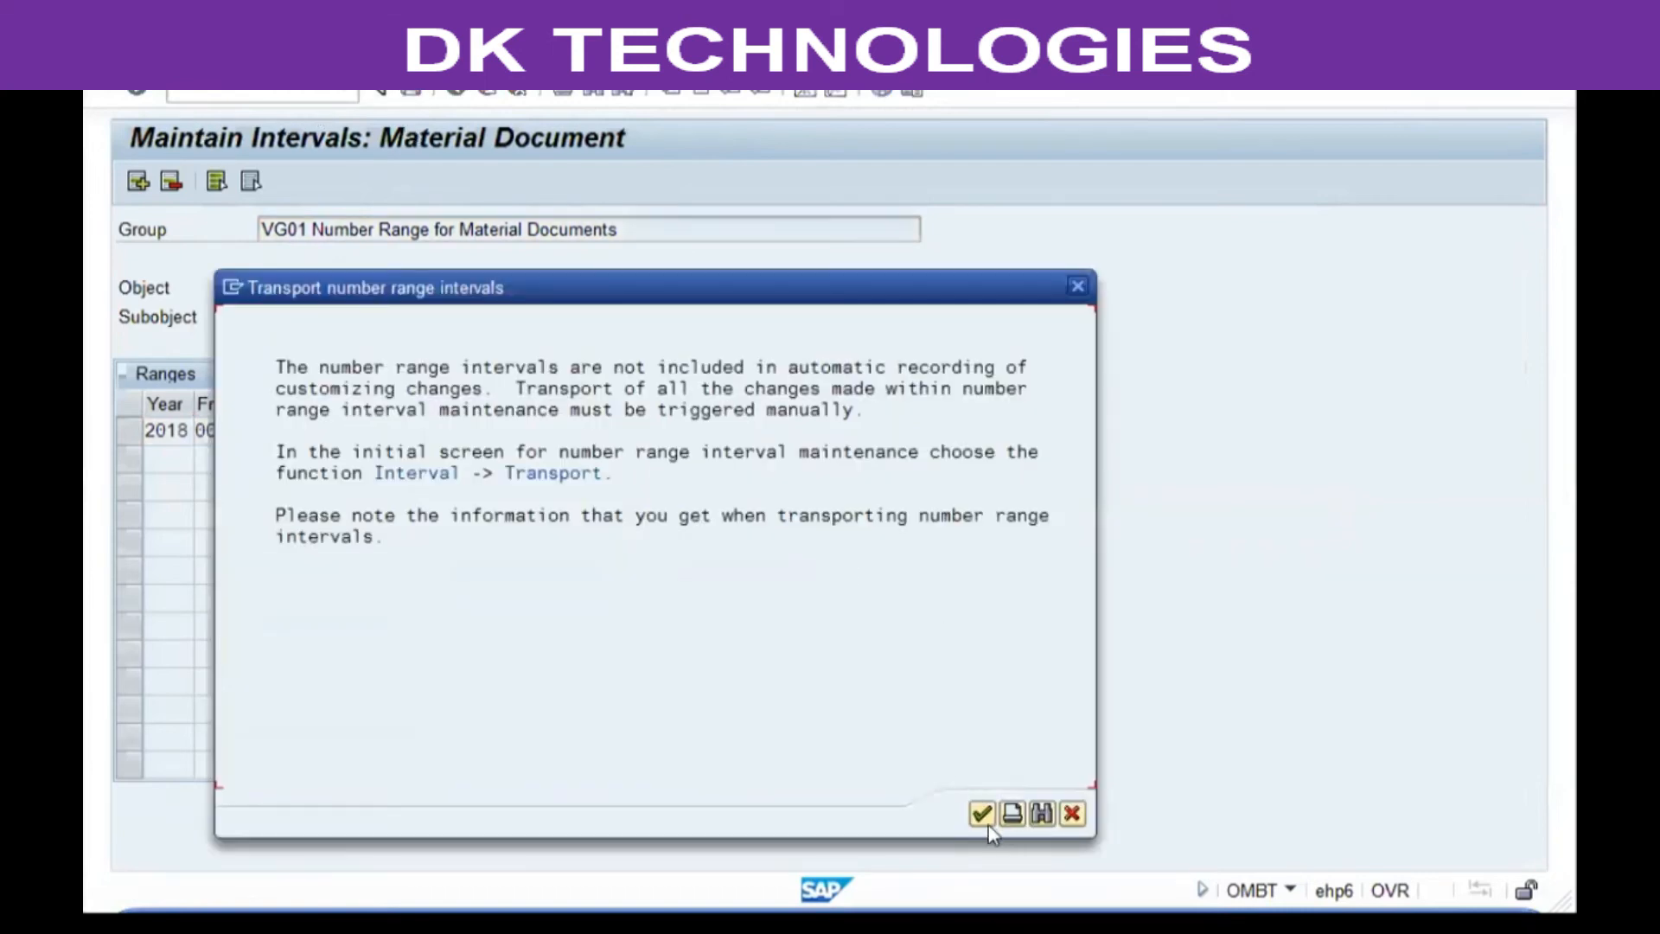
pyautogui.press('Return')
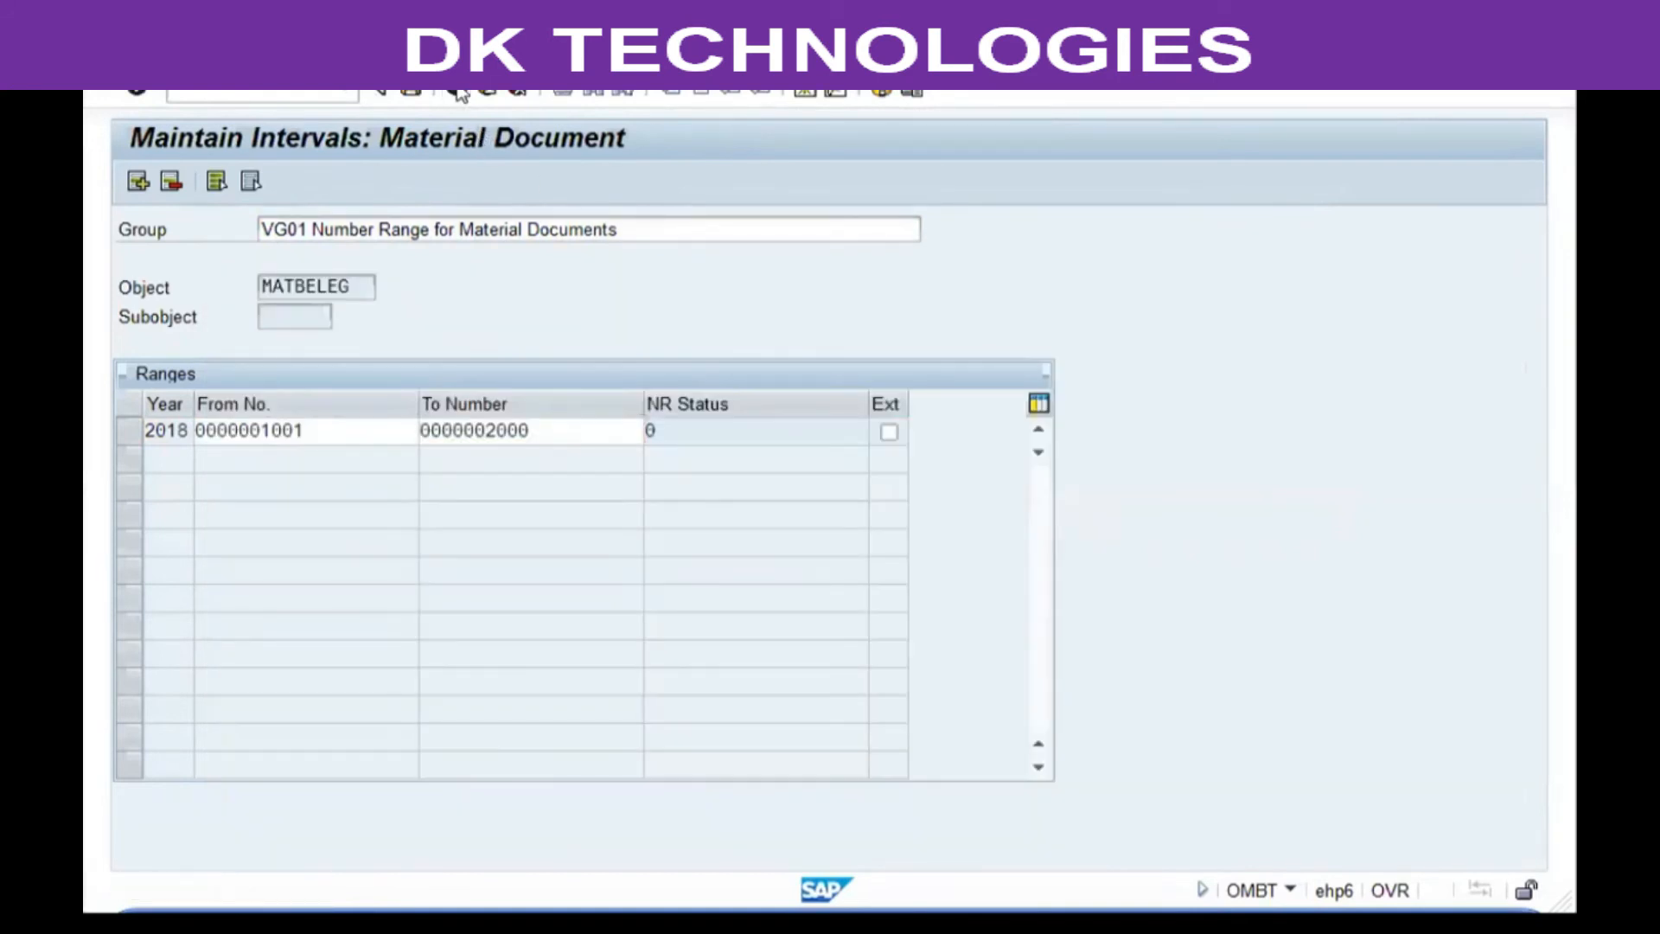
# Return to the transfer posting, close the old error log and check the document again.
pyautogui.click(456, 90)
pyautogui.click(459, 92)
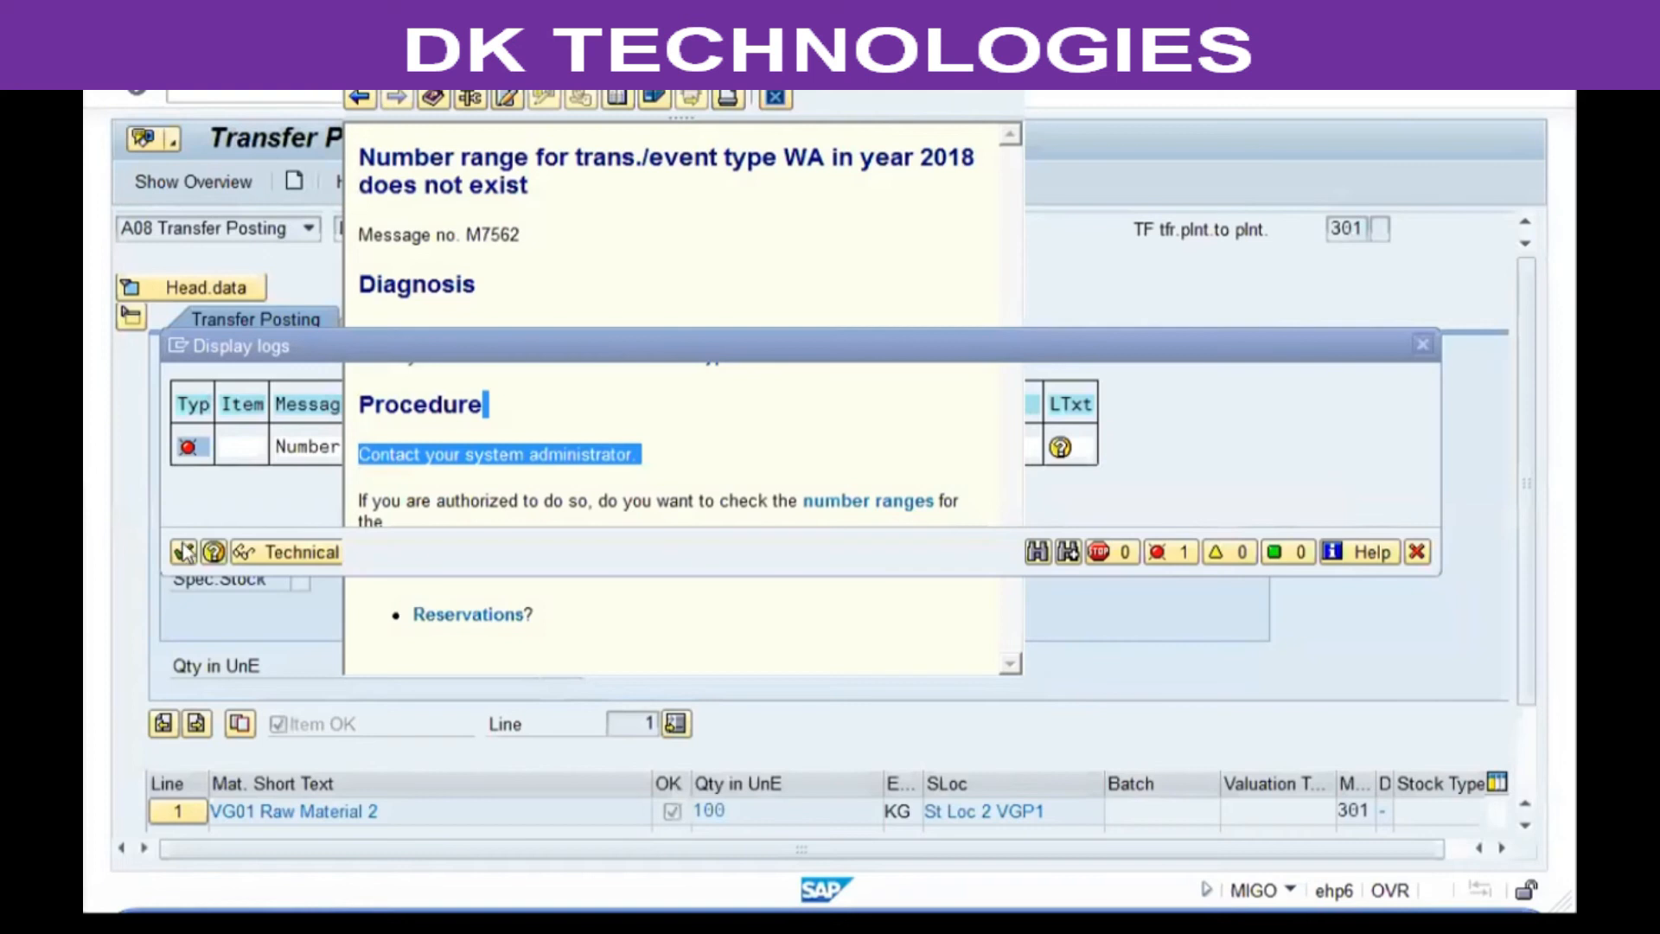
pyautogui.click(213, 552)
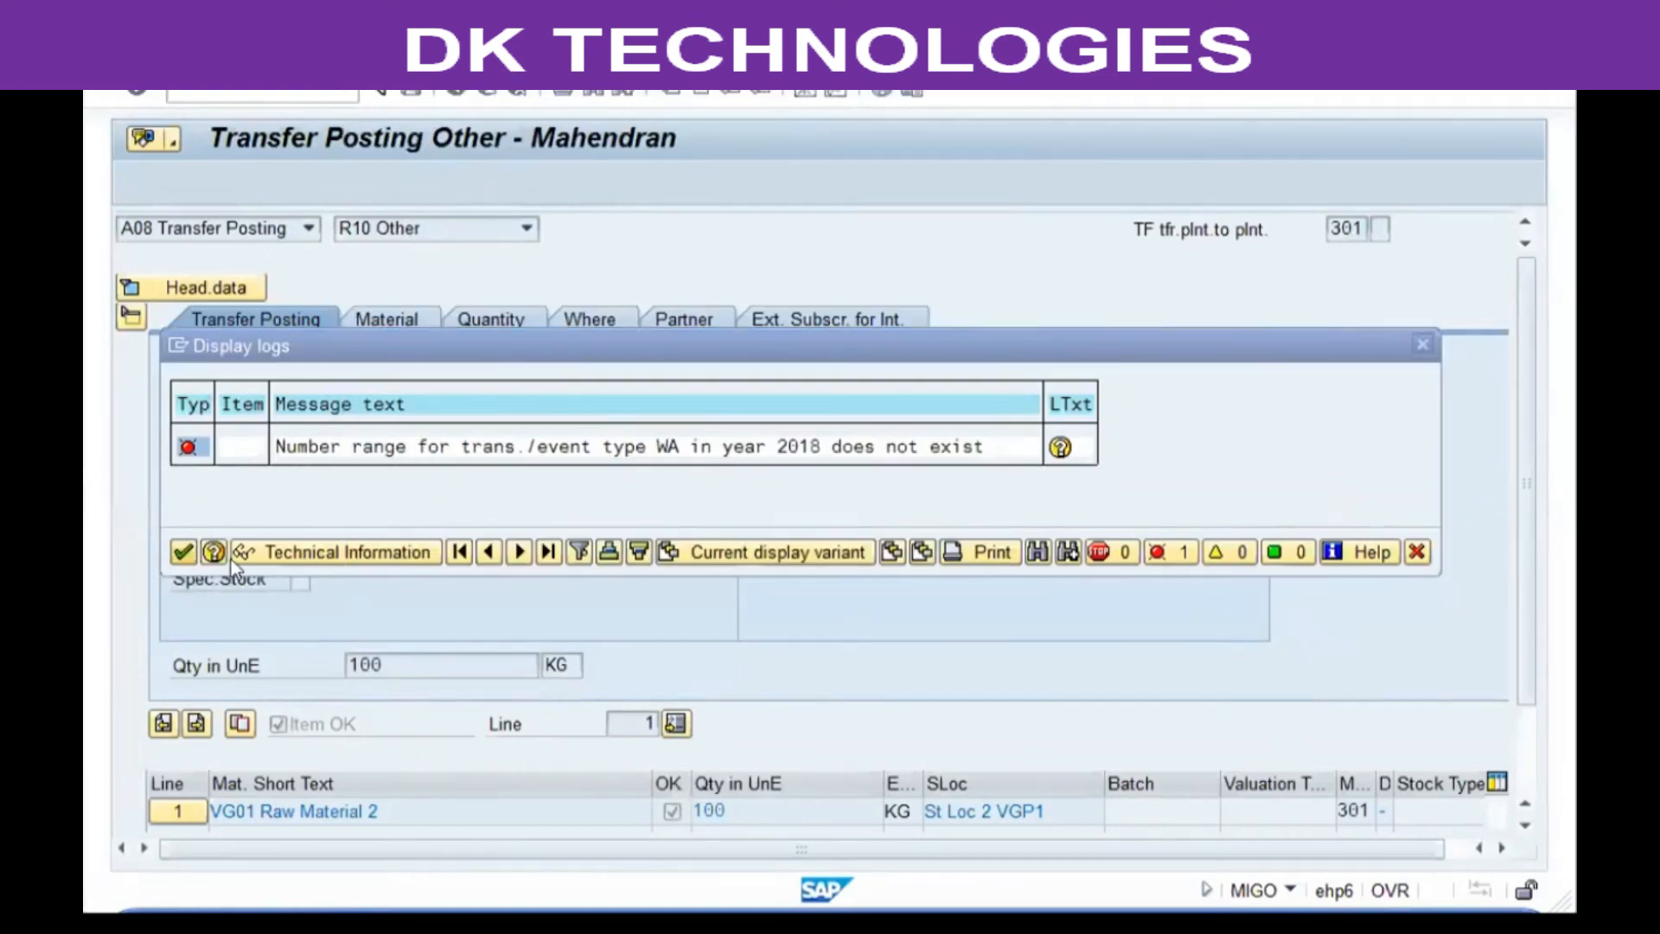
pyautogui.press('Return')
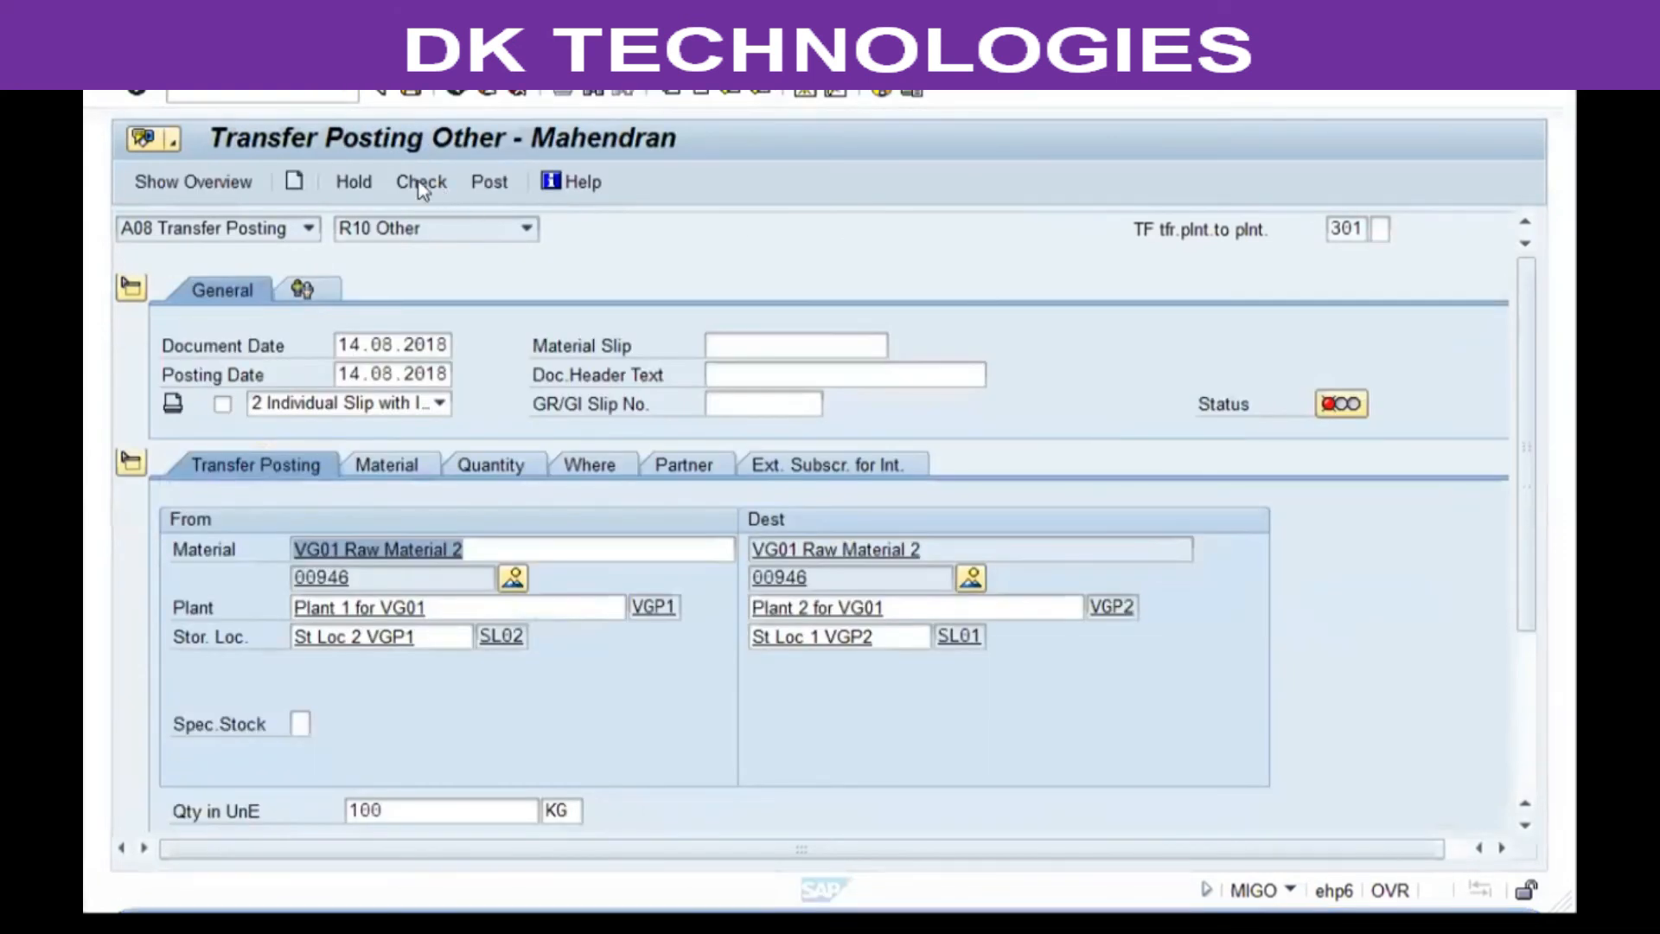
pyautogui.click(423, 178)
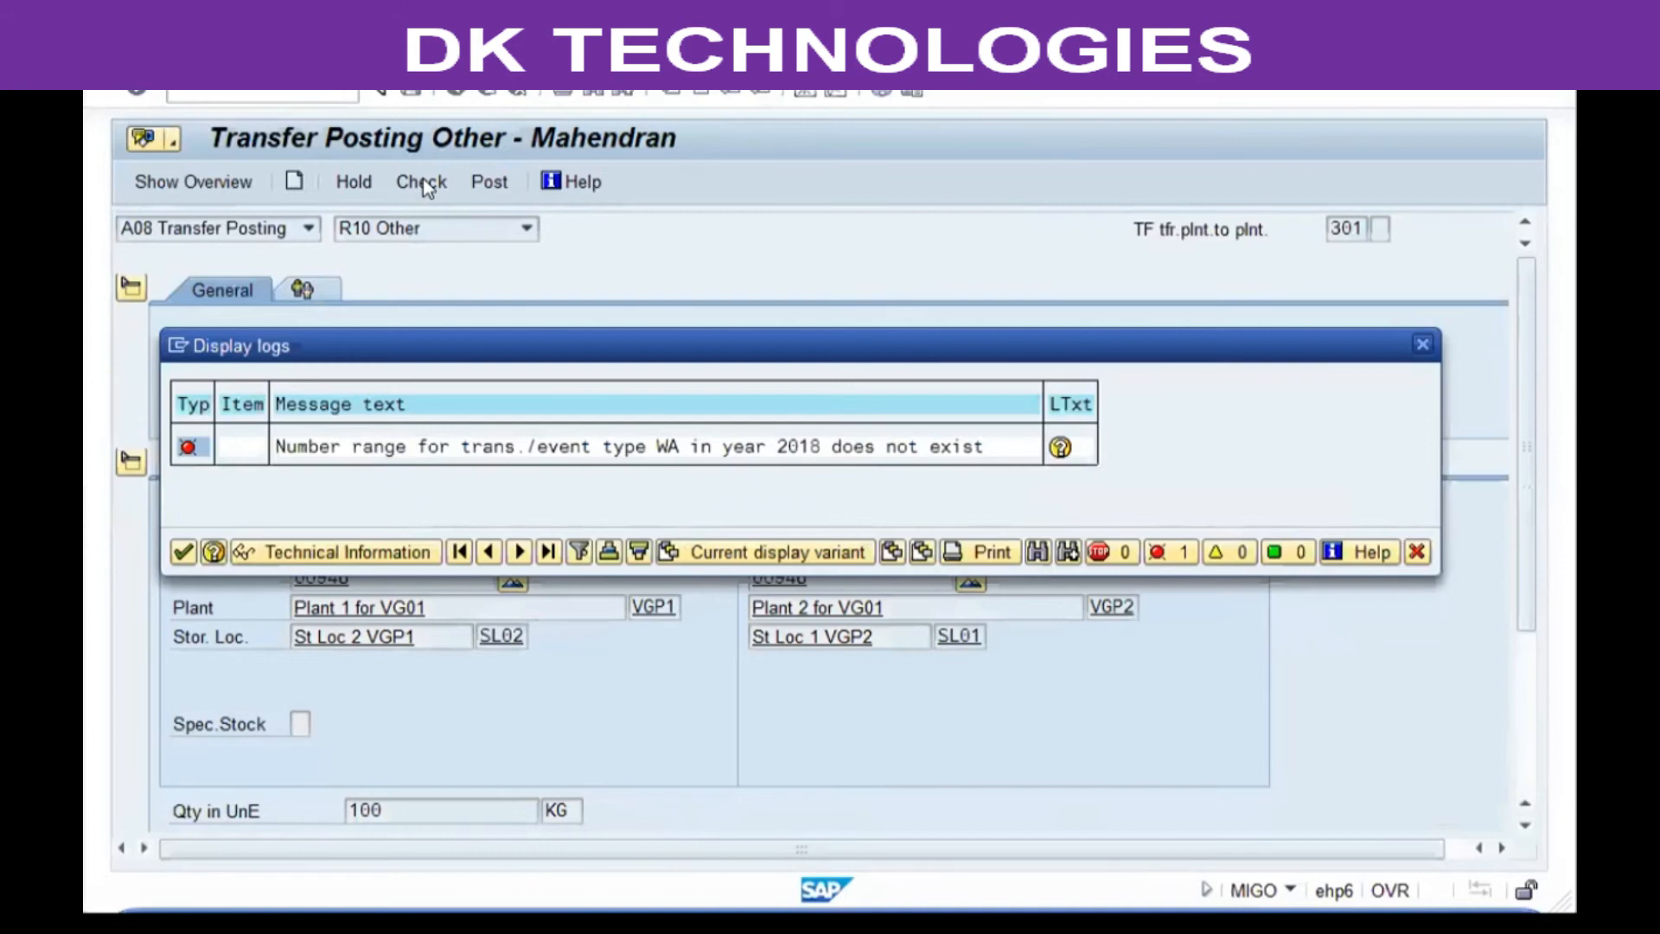
# From the check error, open the number range groups for editing and assign element WA to VG01 Number Range for Material Documents.
pyautogui.click(1060, 448)
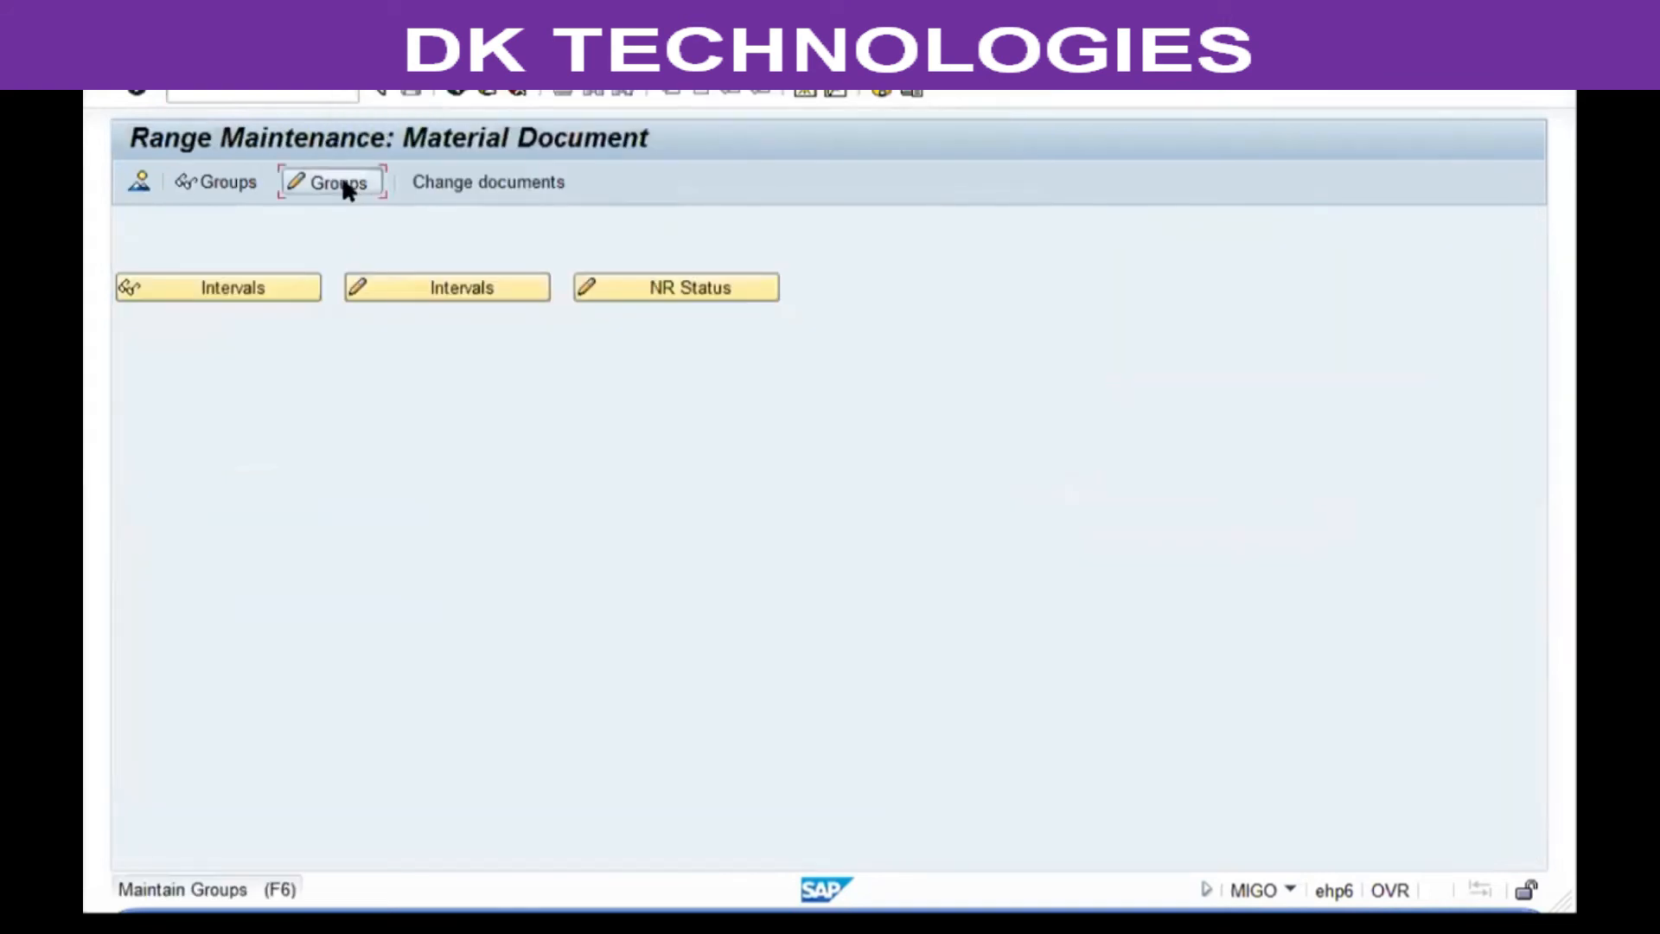
pyautogui.click(340, 174)
pyautogui.click(297, 522)
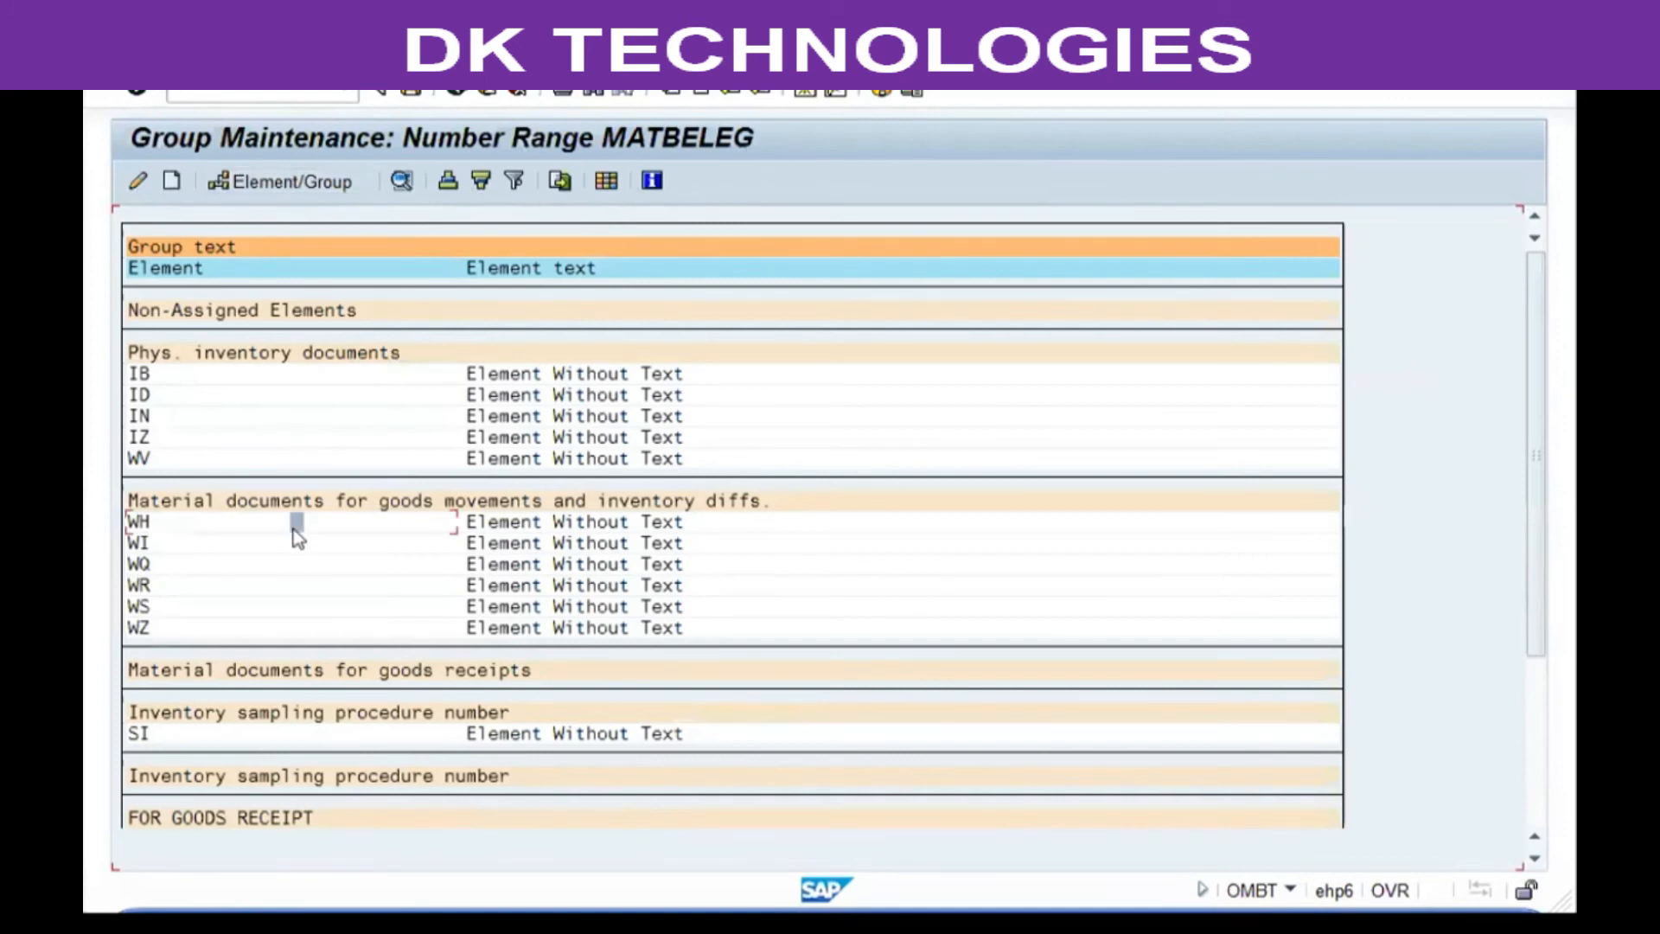
pyautogui.scroll(-1, 289, 537)
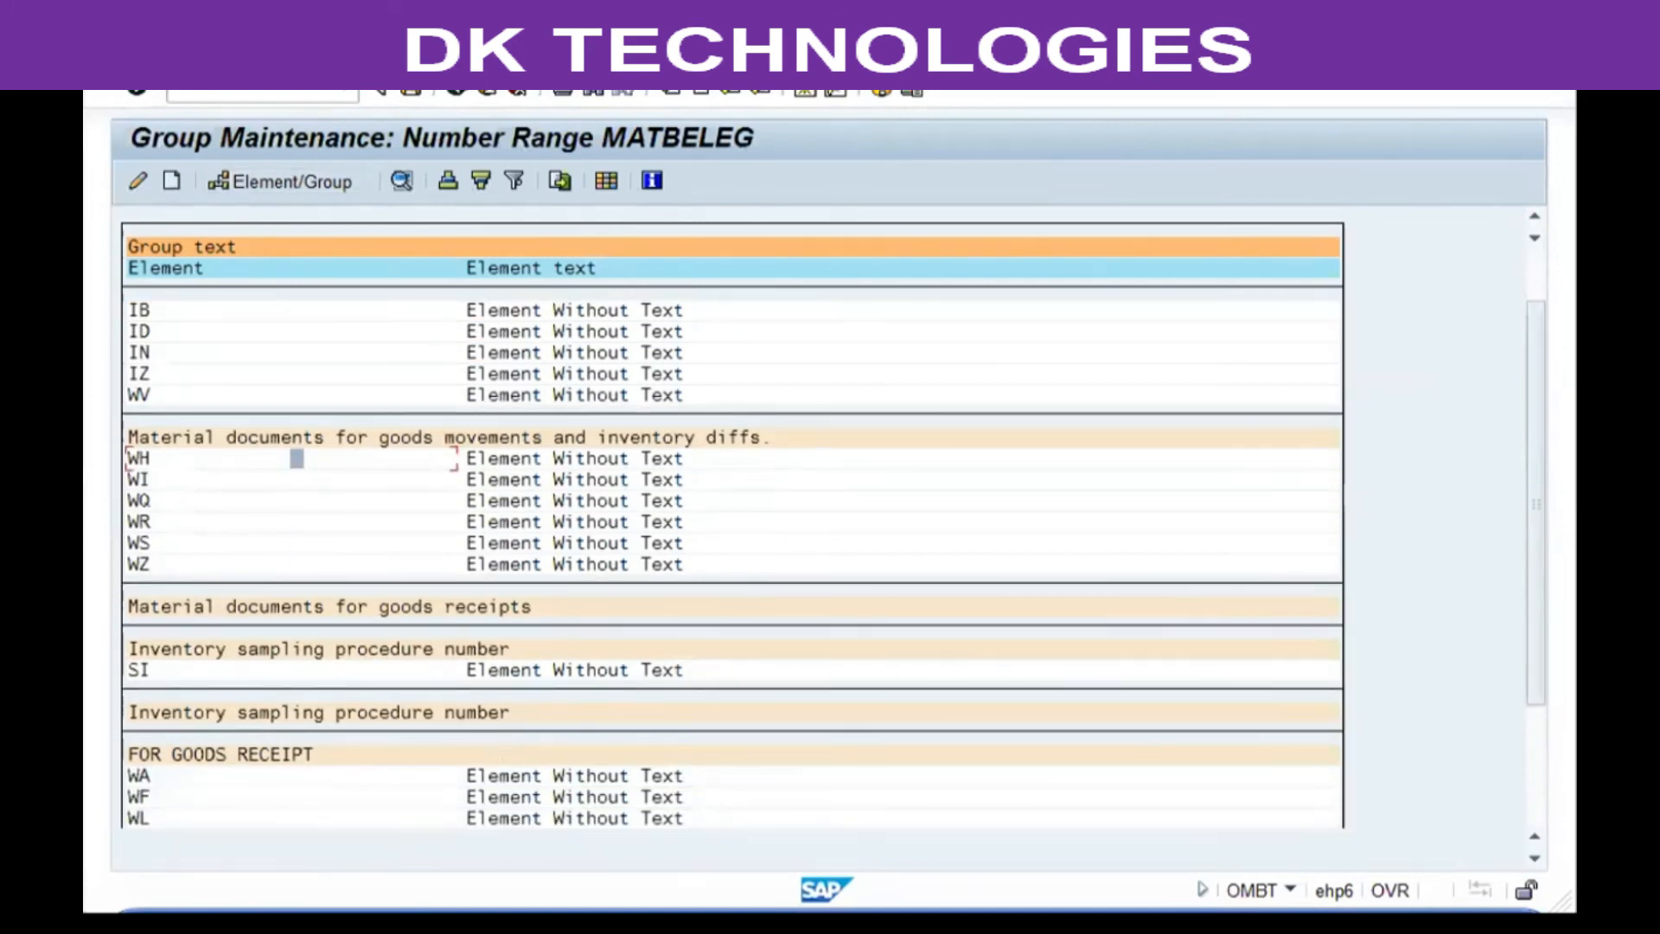
pyautogui.click(425, 517)
pyautogui.scroll(-2, 425, 545)
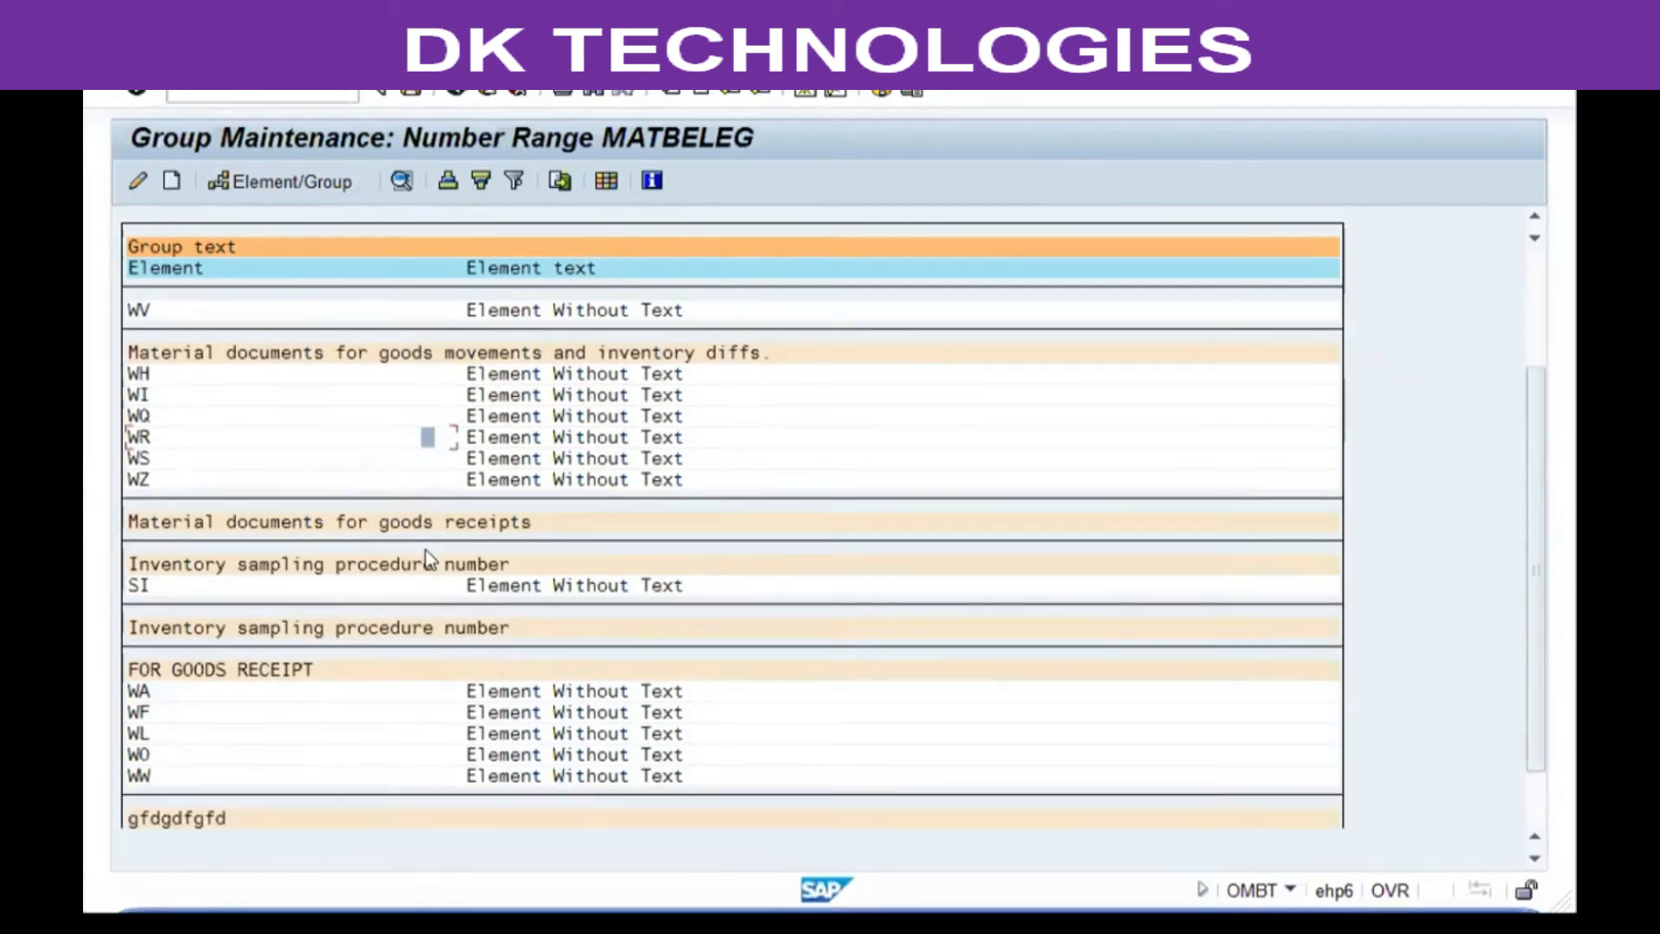
pyautogui.scroll(-1, 425, 558)
pyautogui.click(165, 650)
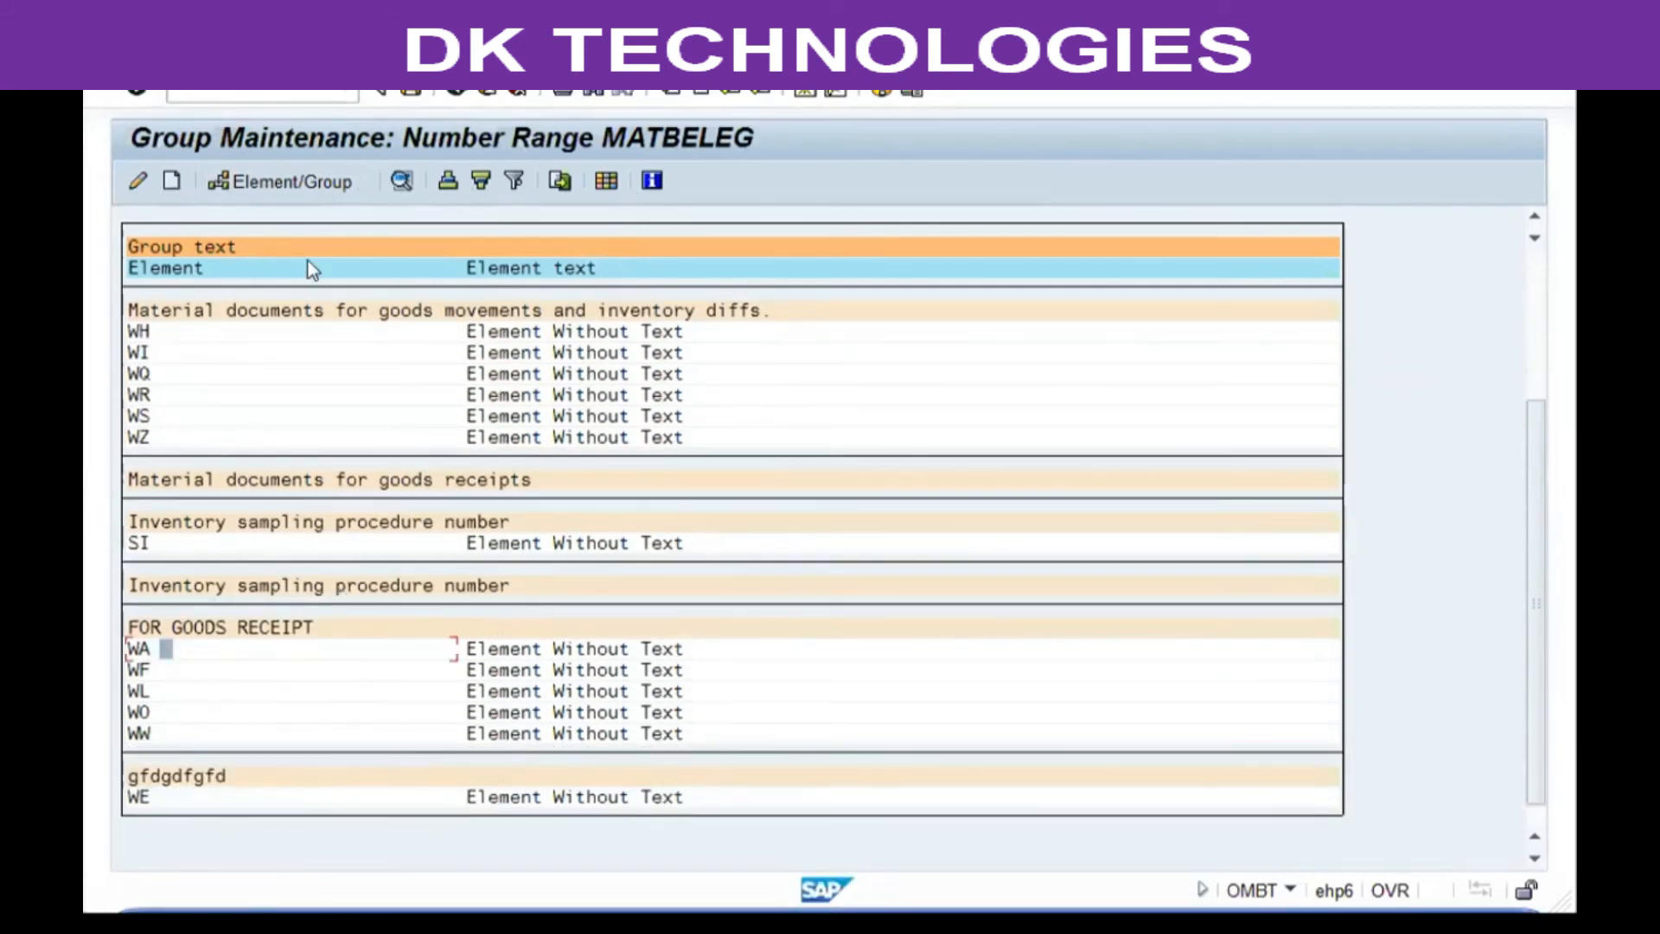
pyautogui.click(315, 176)
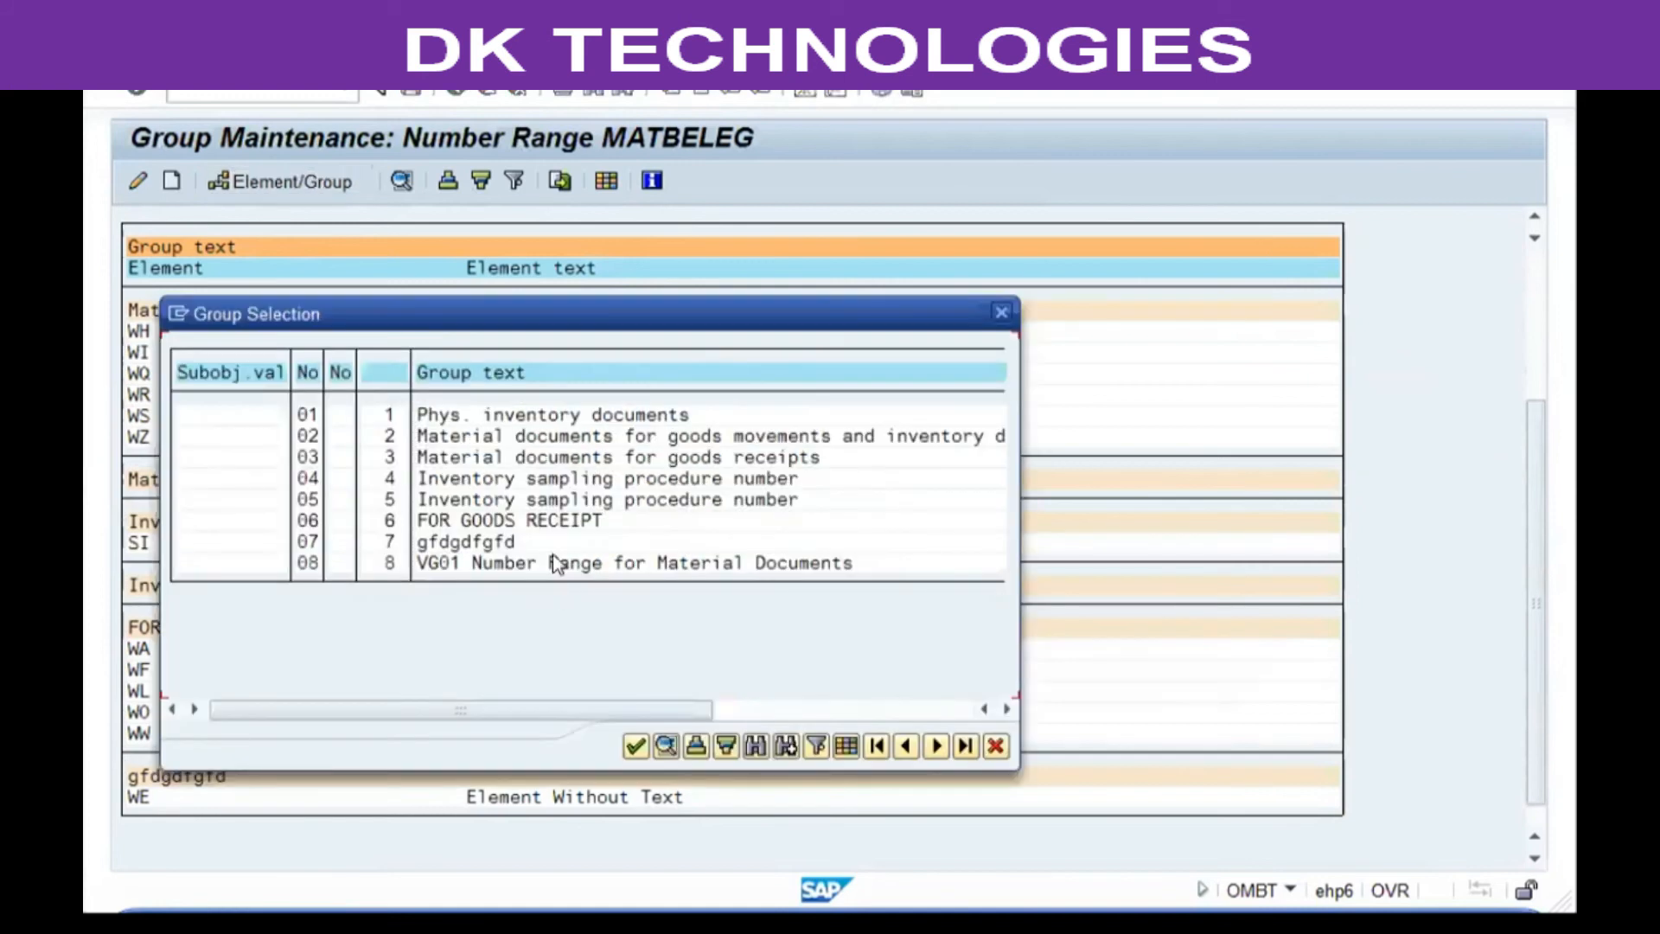
pyautogui.doubleClick(555, 557)
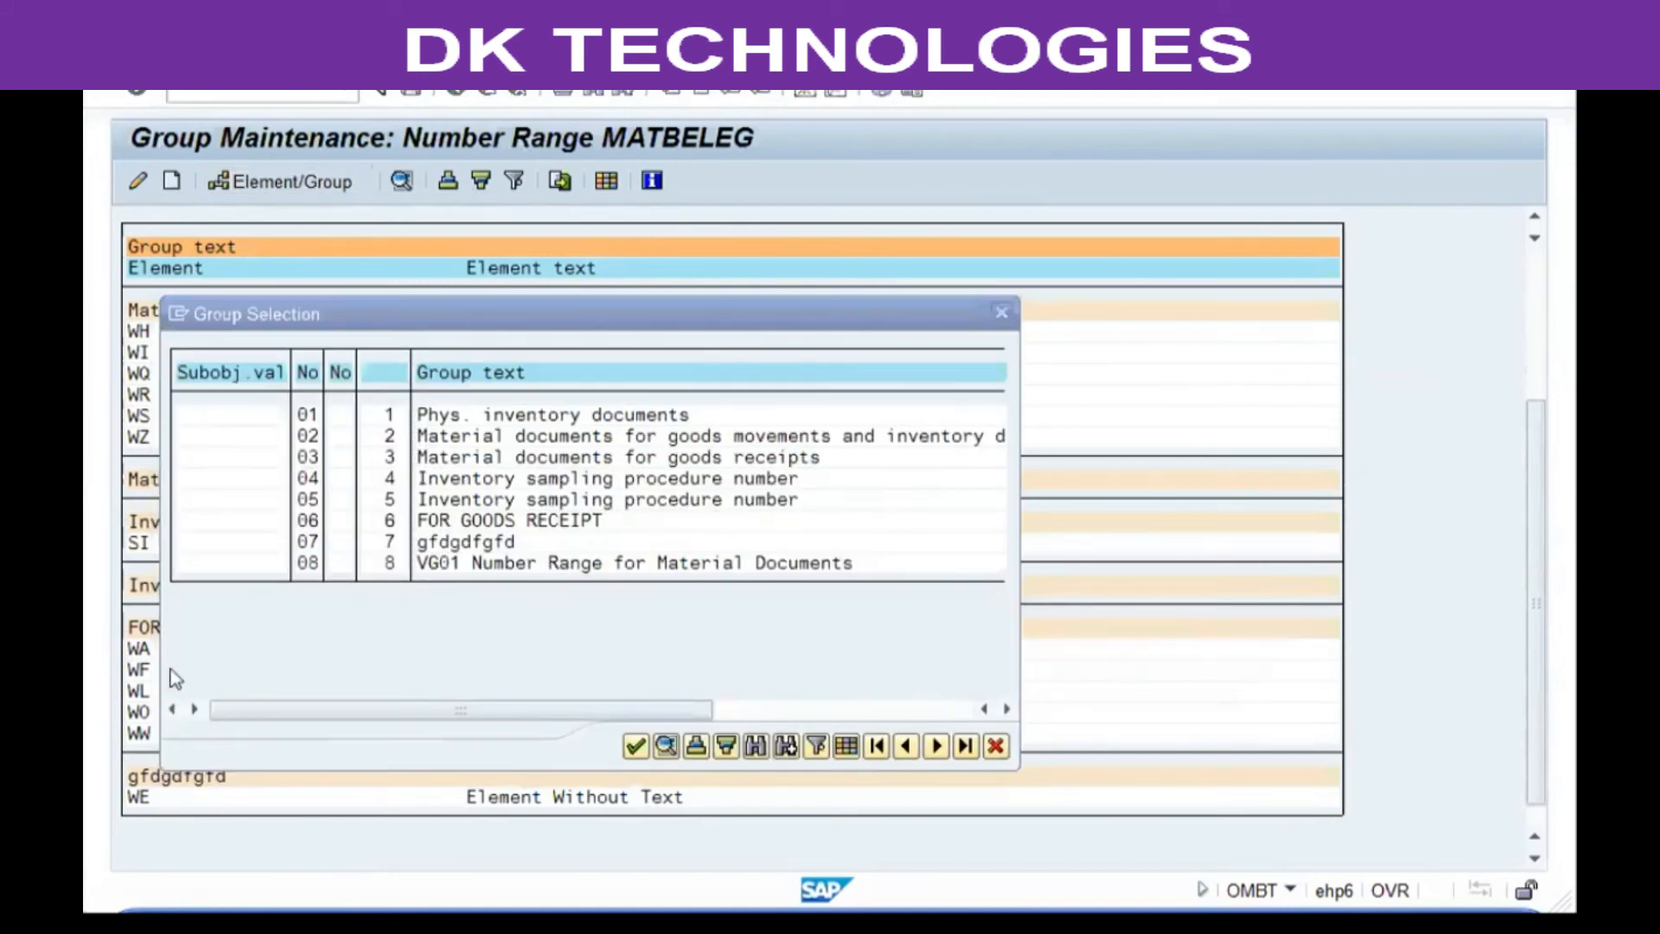
# Assign element WF from the FOR GOODS RECEIPT group to VG01 Number Range for Material Documents.
pyautogui.click(253, 627)
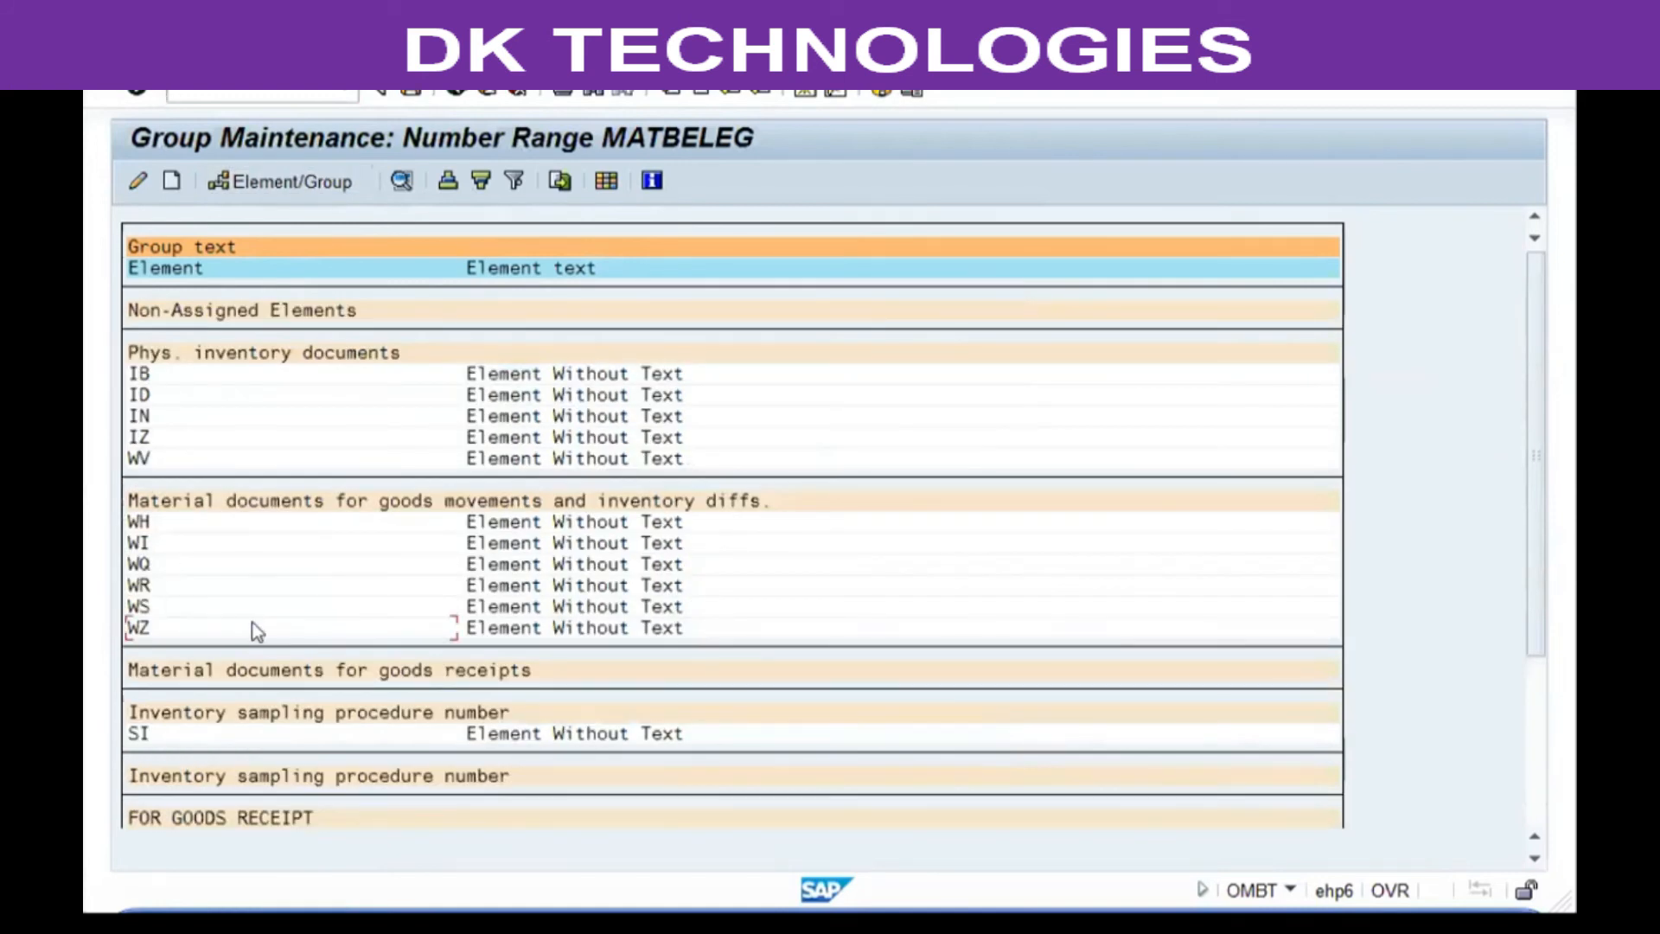
pyautogui.scroll(-4, 257, 635)
pyautogui.click(240, 626)
pyautogui.click(302, 192)
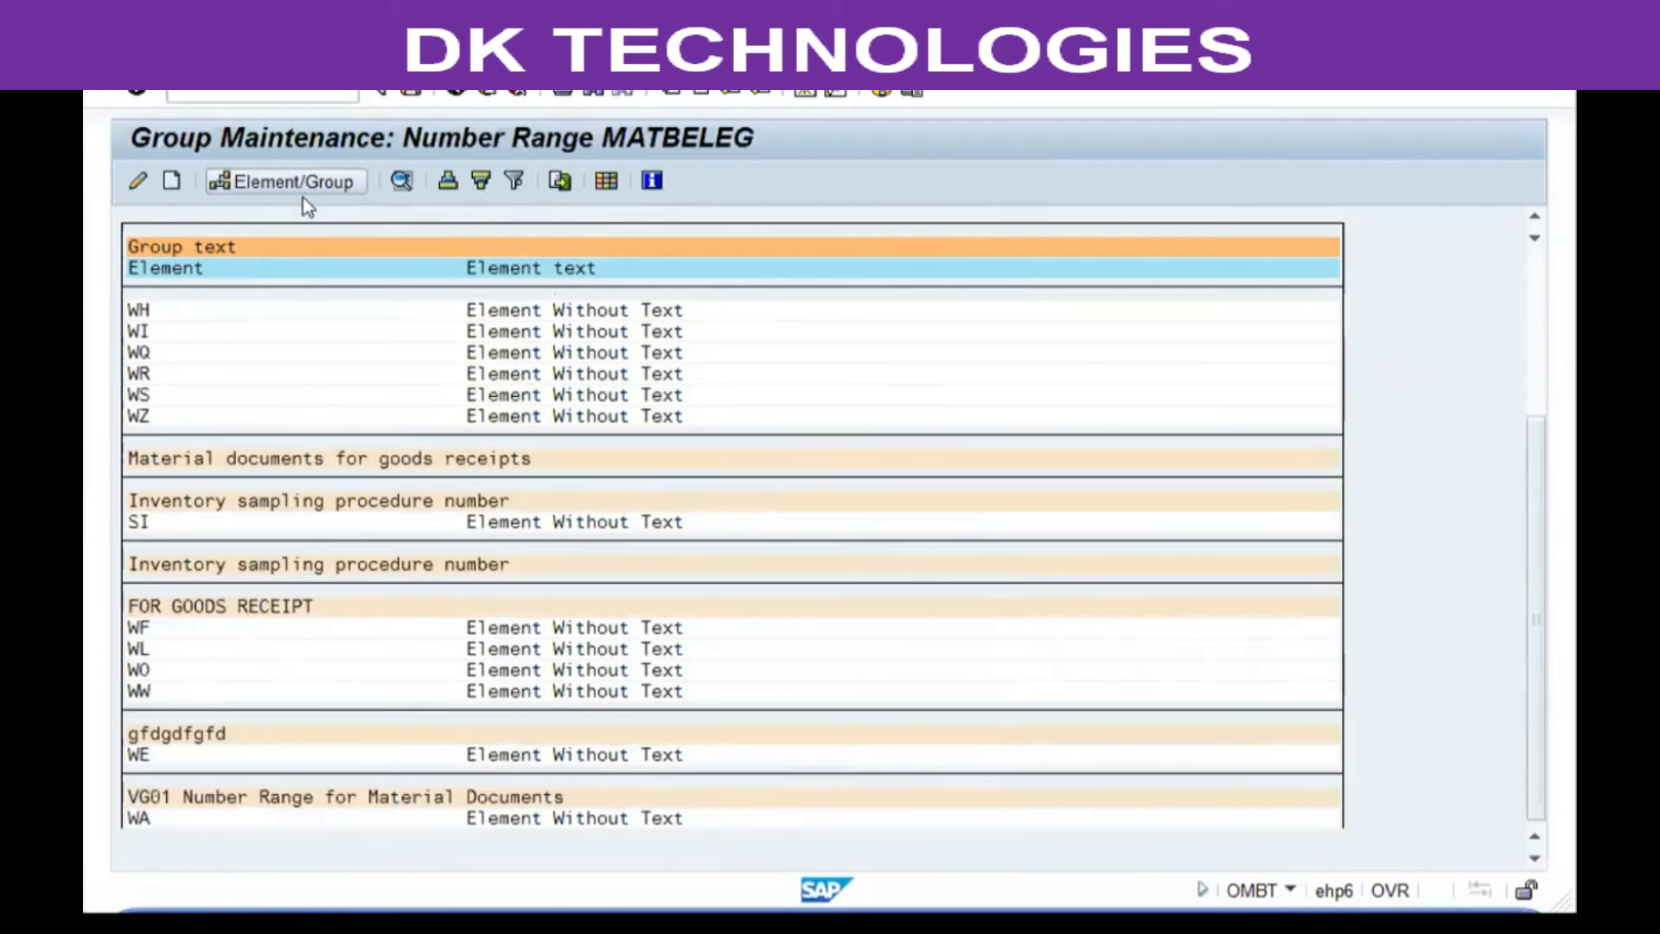
pyautogui.doubleClick(586, 560)
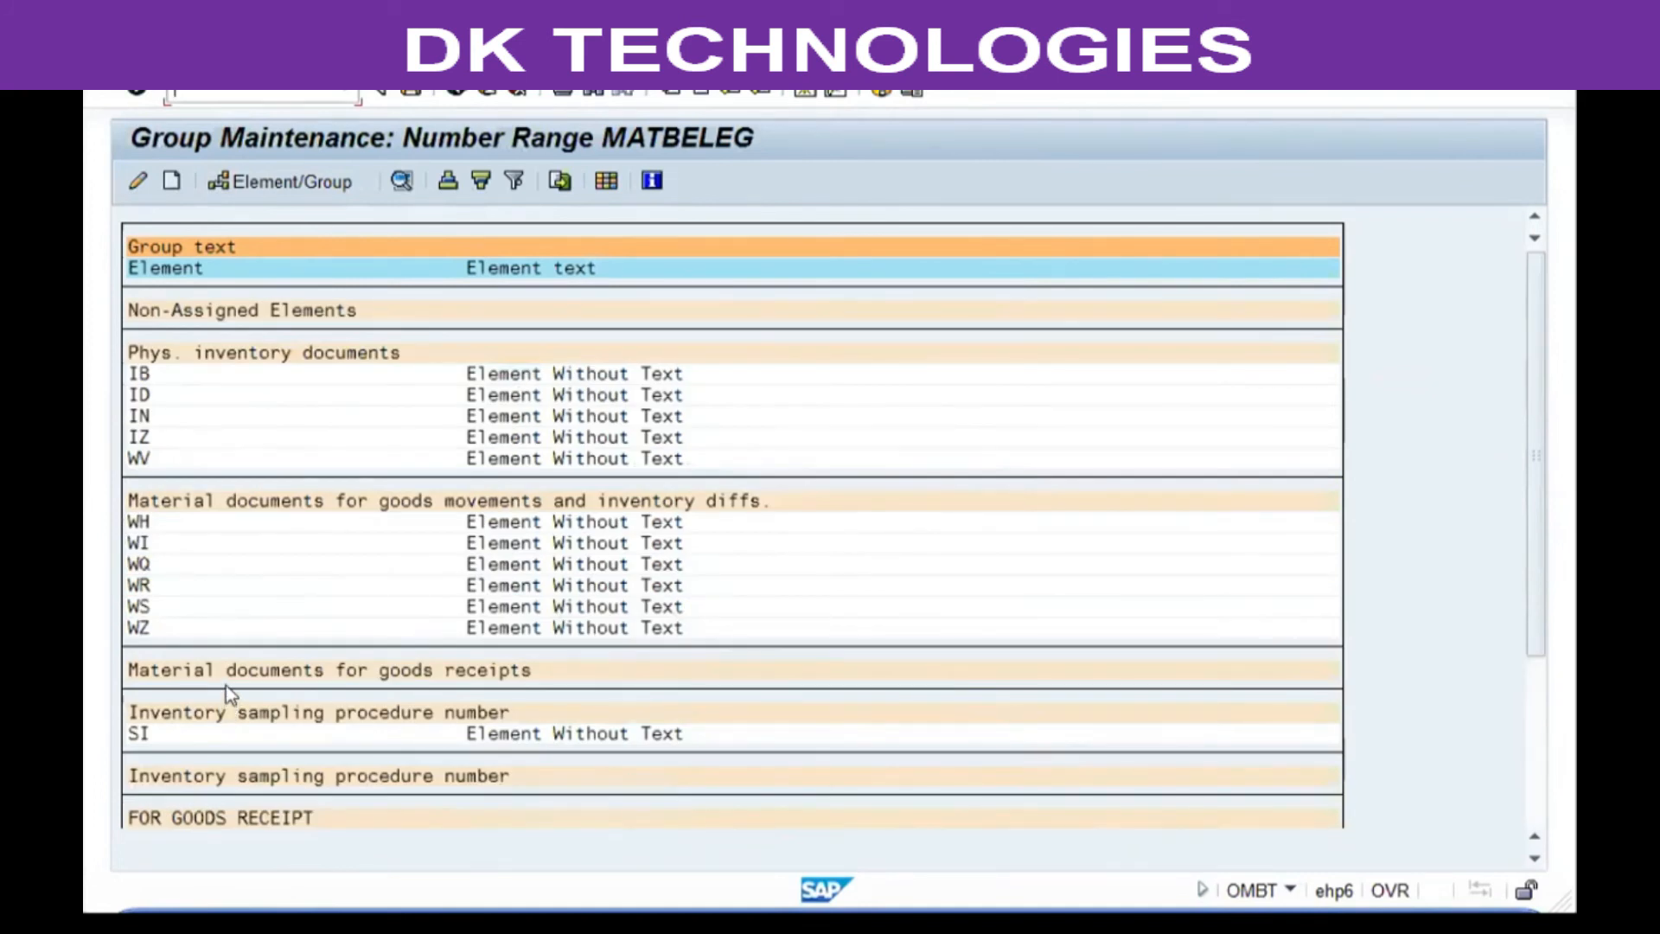
# Assign elements WL and WO to VG01 Number Range for Material Documents.
pyautogui.scroll(-10, 226, 685)
pyautogui.scroll(1, 179, 344)
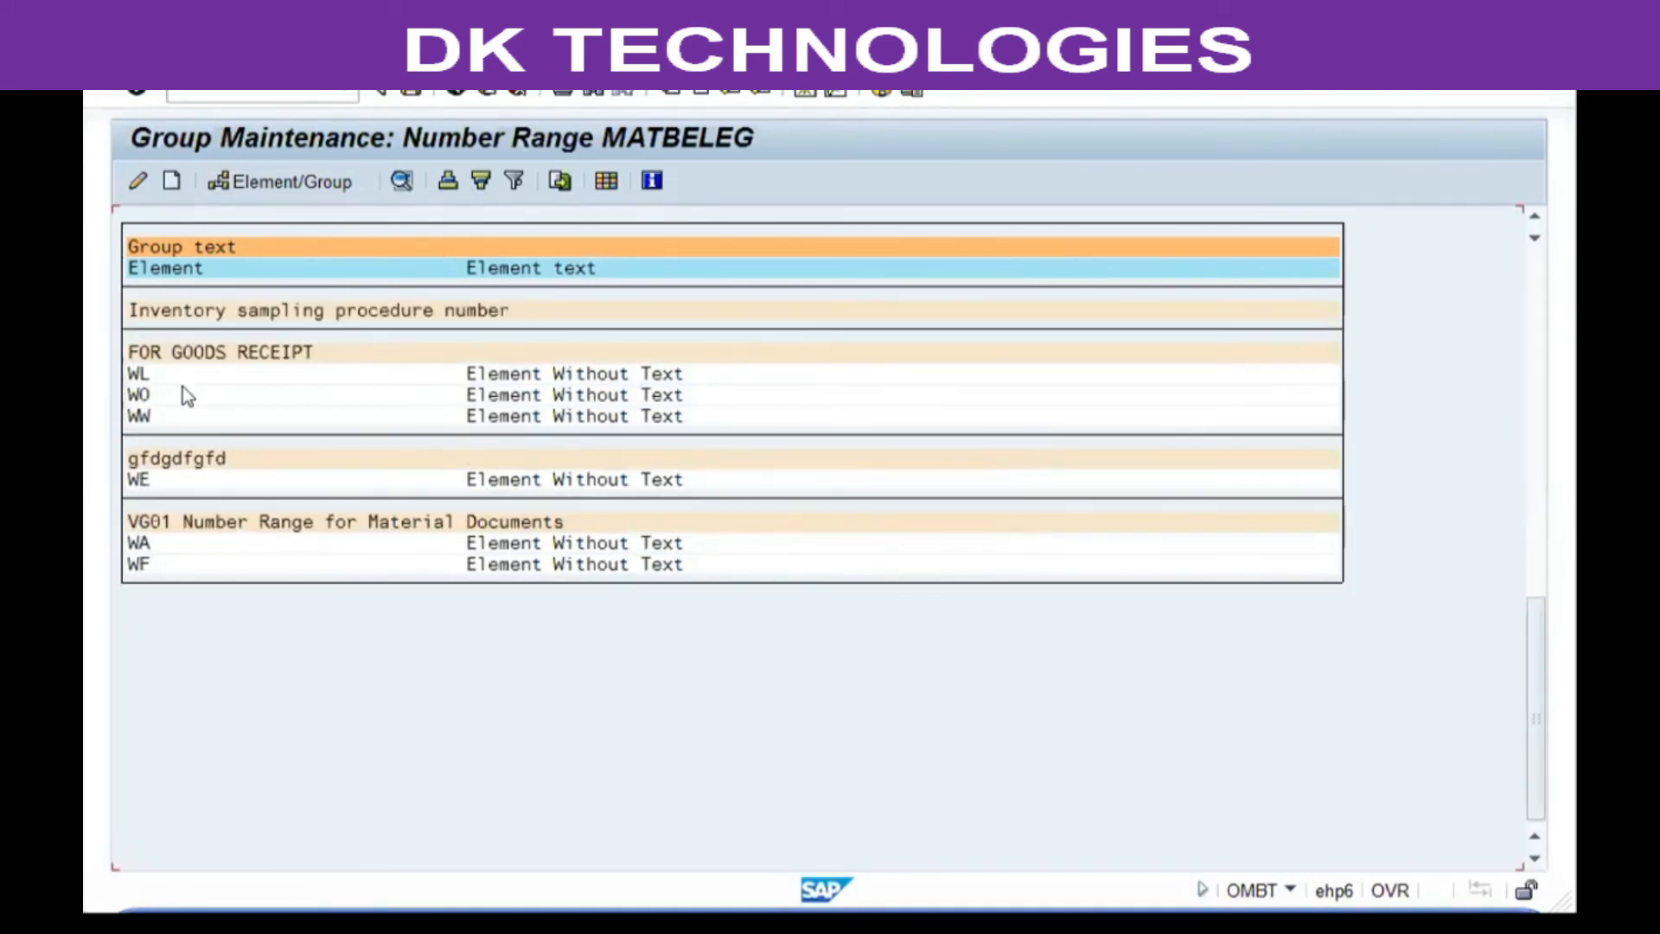
pyautogui.click(286, 180)
pyautogui.click(557, 563)
pyautogui.click(631, 746)
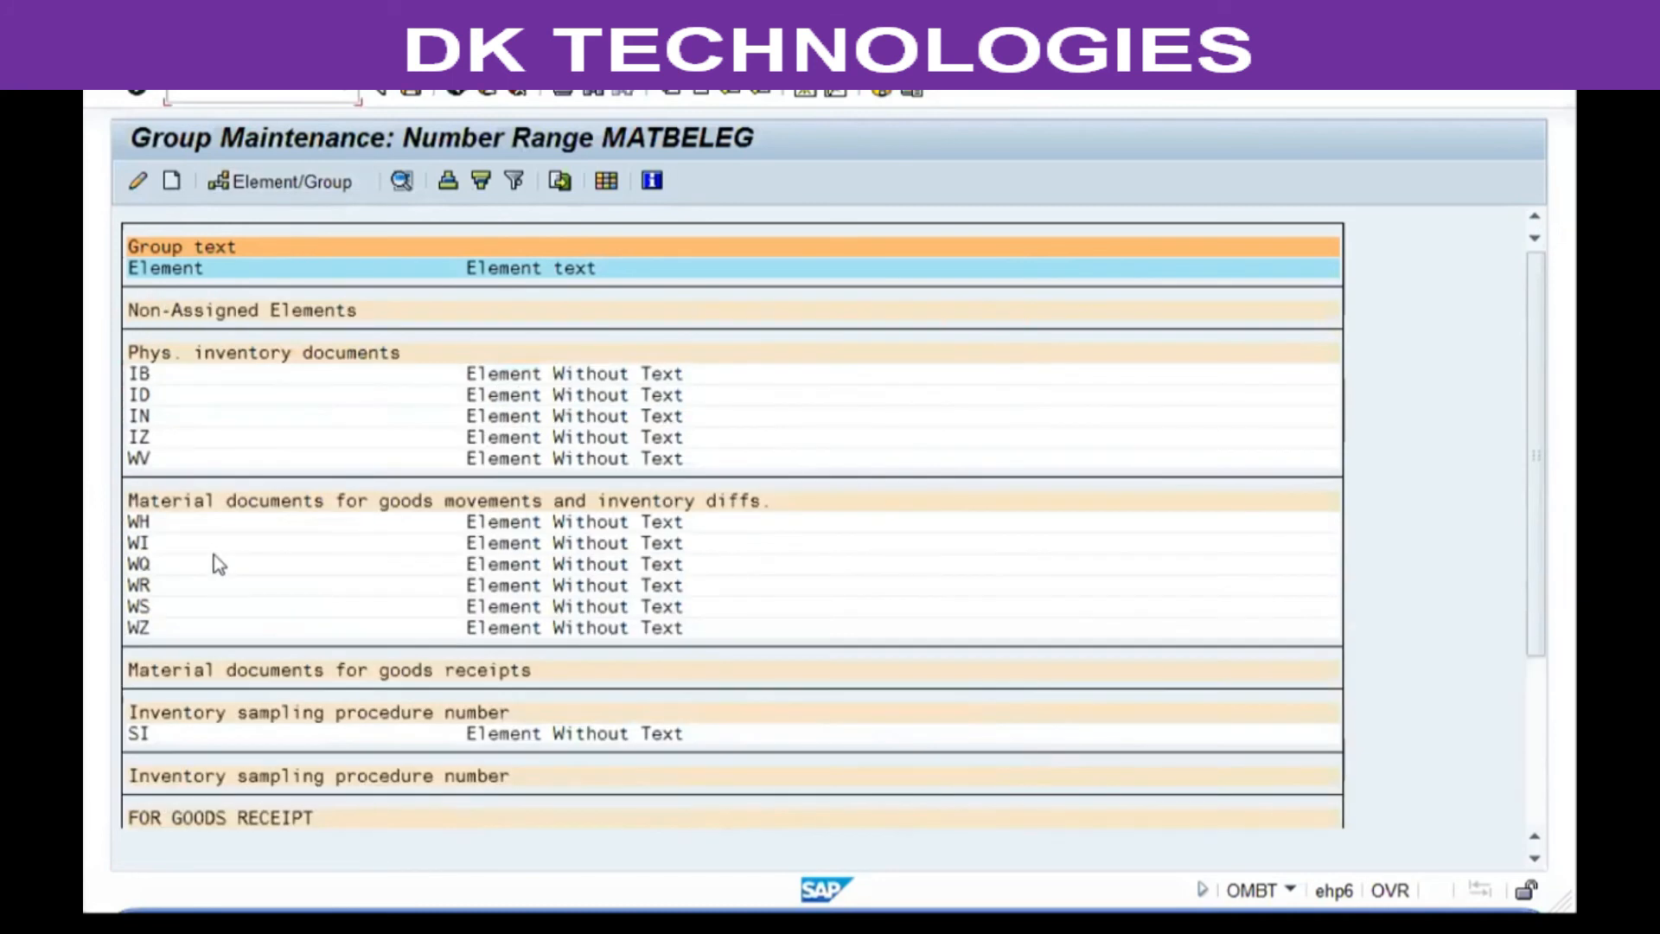
pyautogui.click(264, 181)
pyautogui.click(541, 563)
pyautogui.click(635, 745)
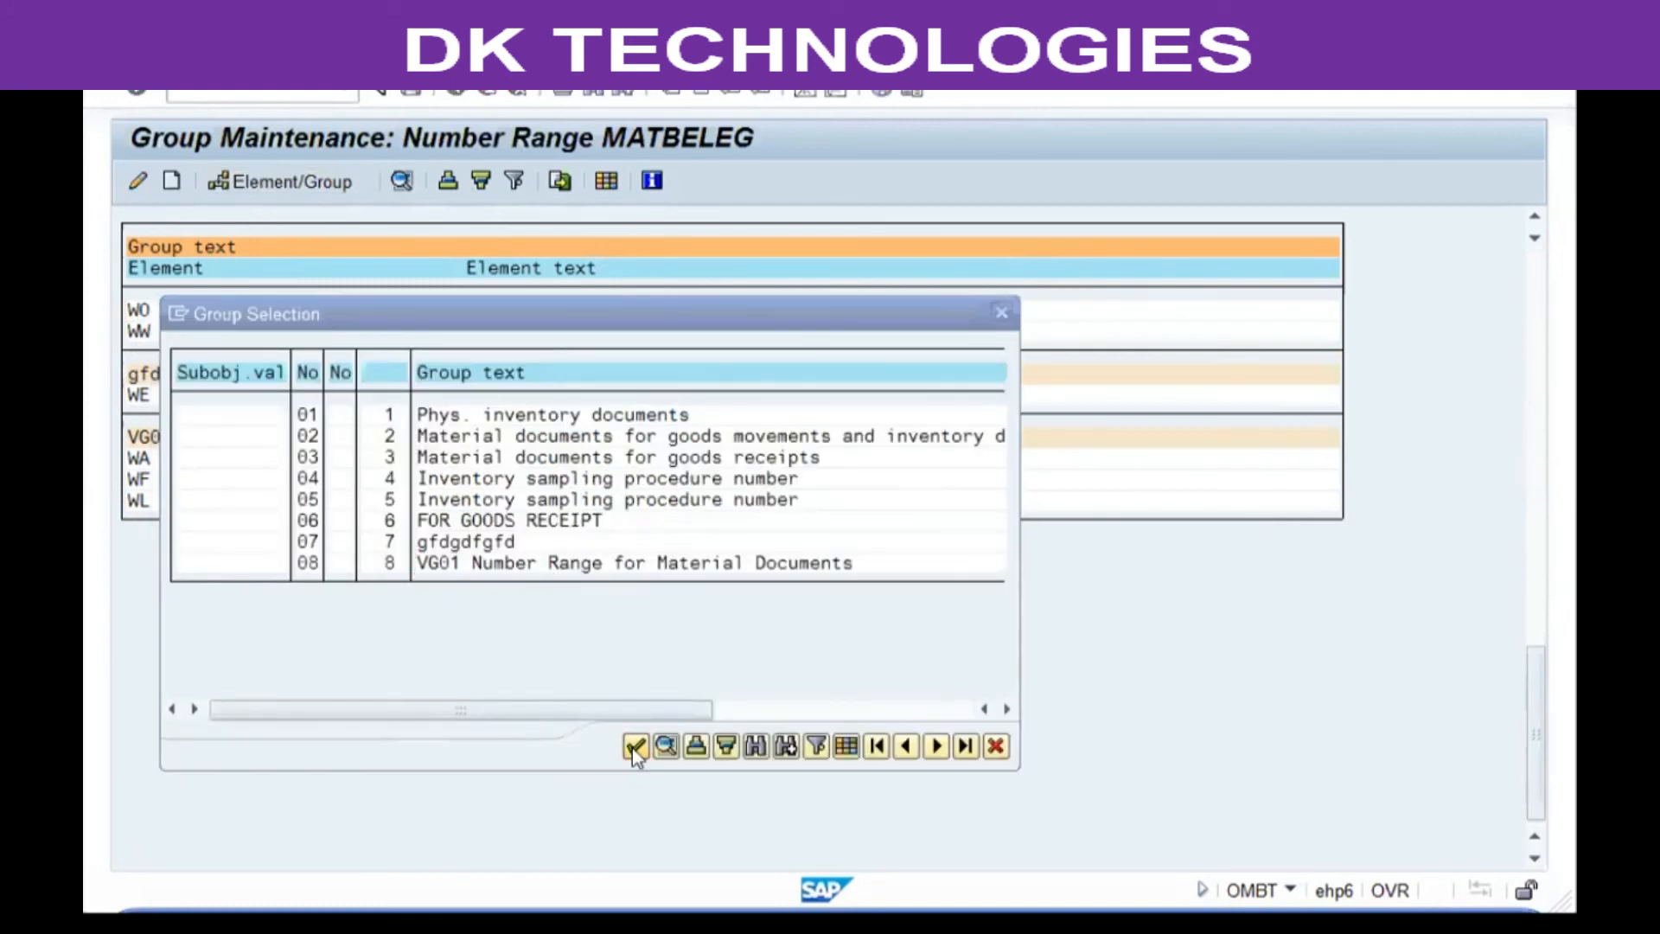
# Assign element WW to VG01 Number Range for Material Documents and save the group assignments.
pyautogui.click(185, 376)
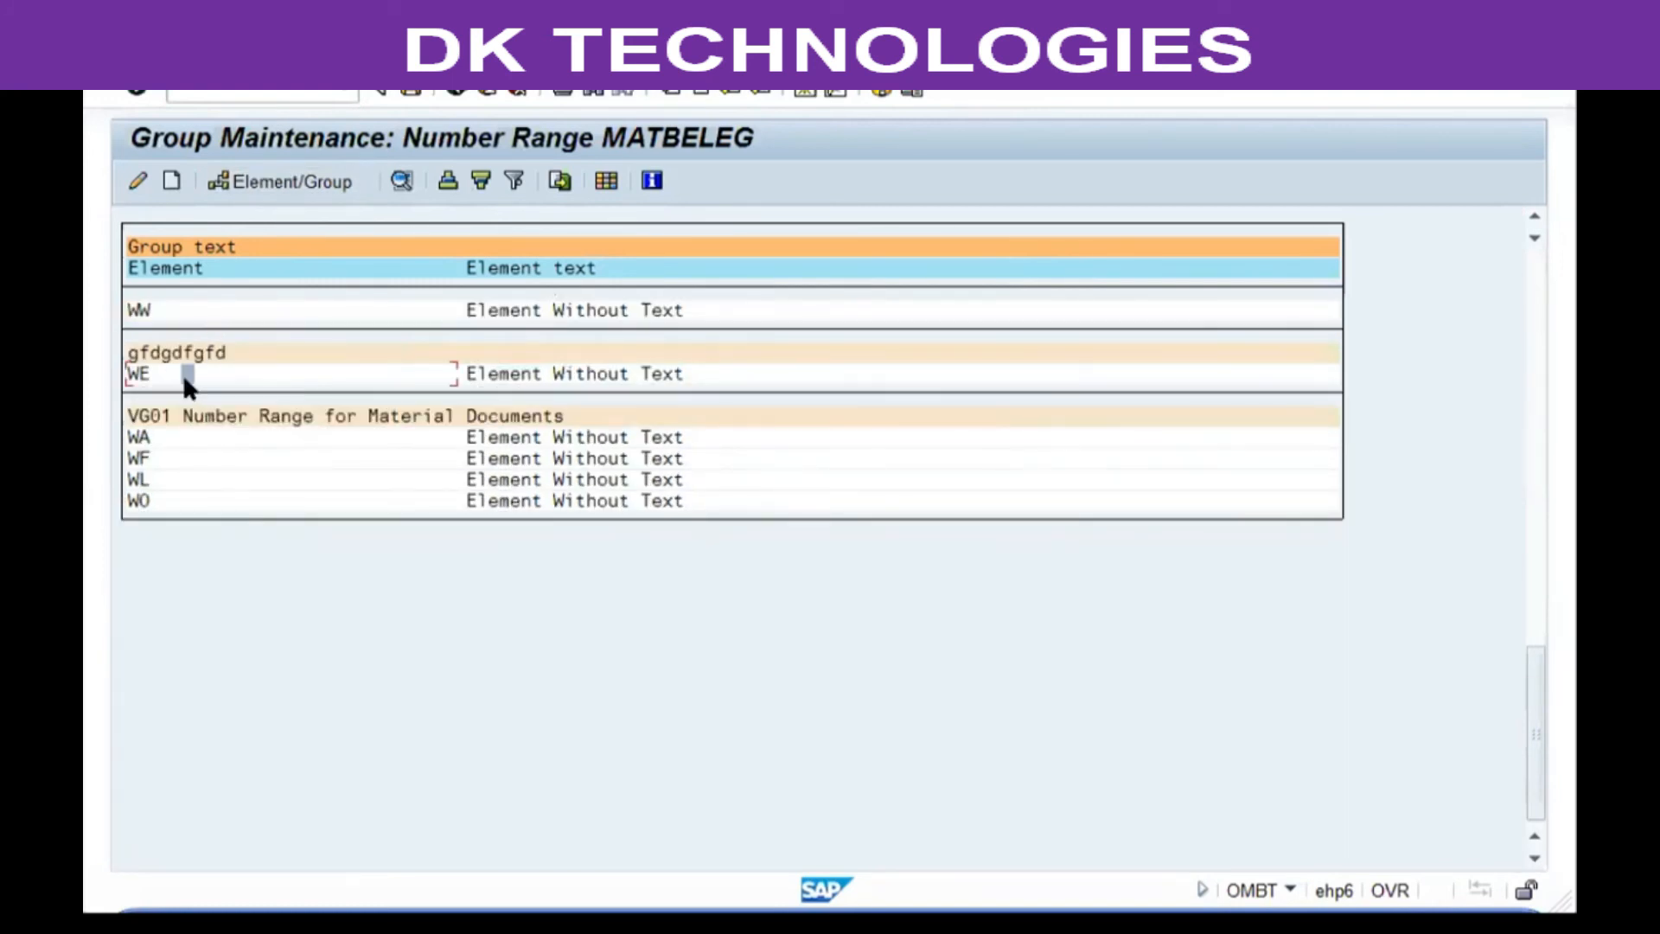
pyautogui.click(209, 352)
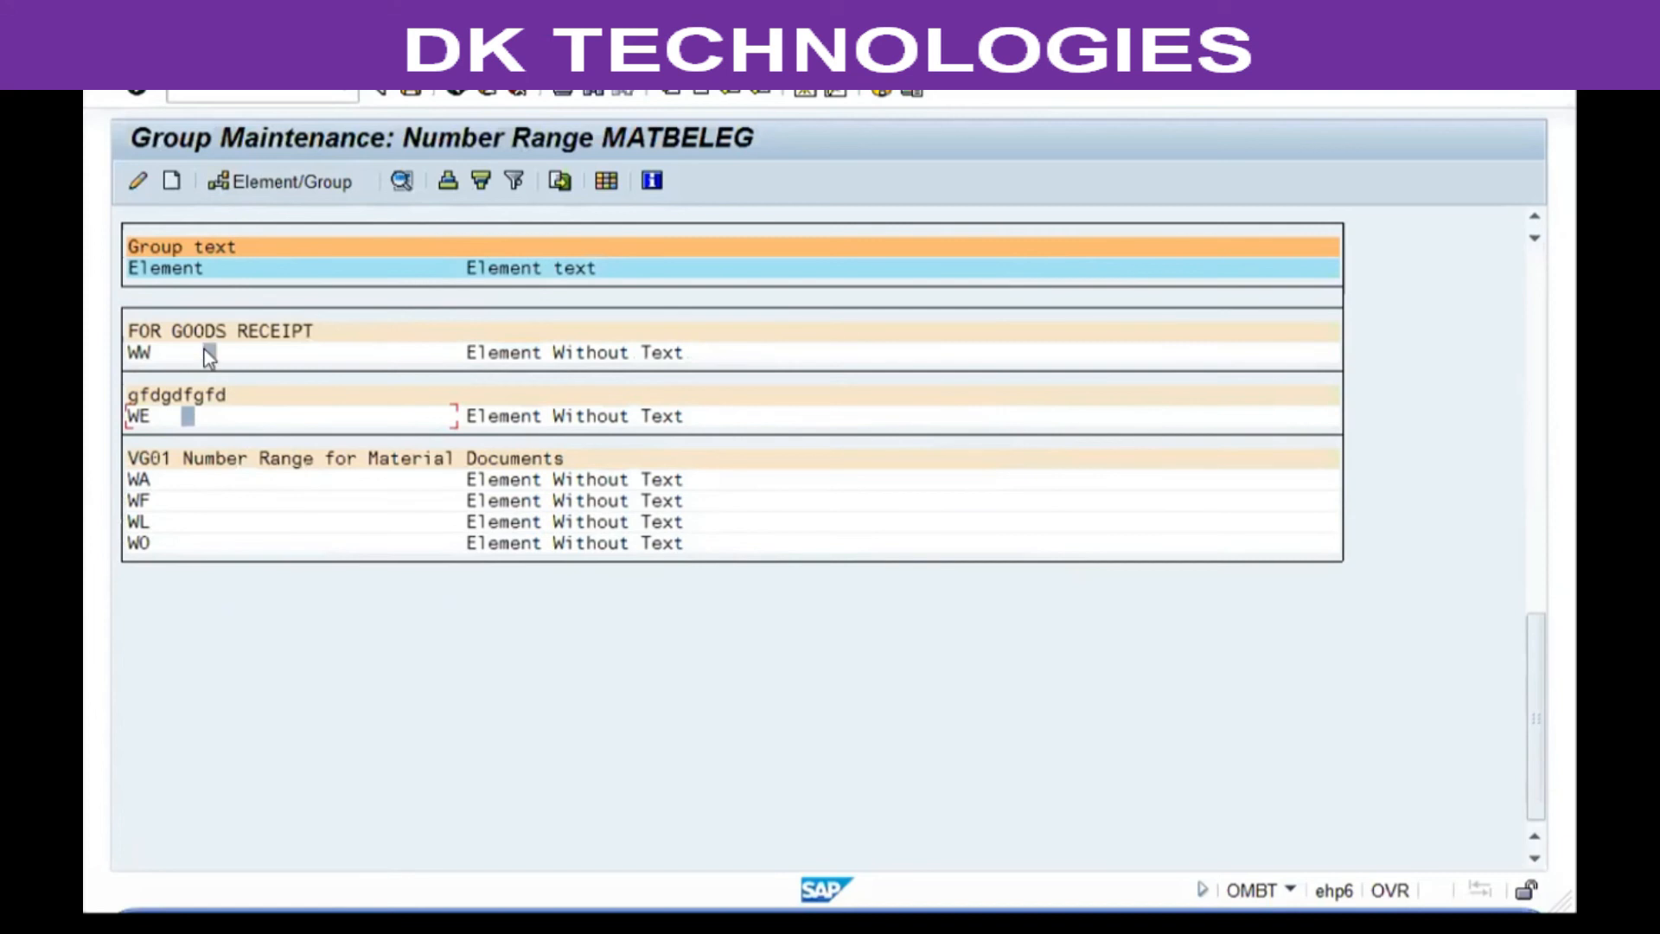
pyautogui.click(298, 183)
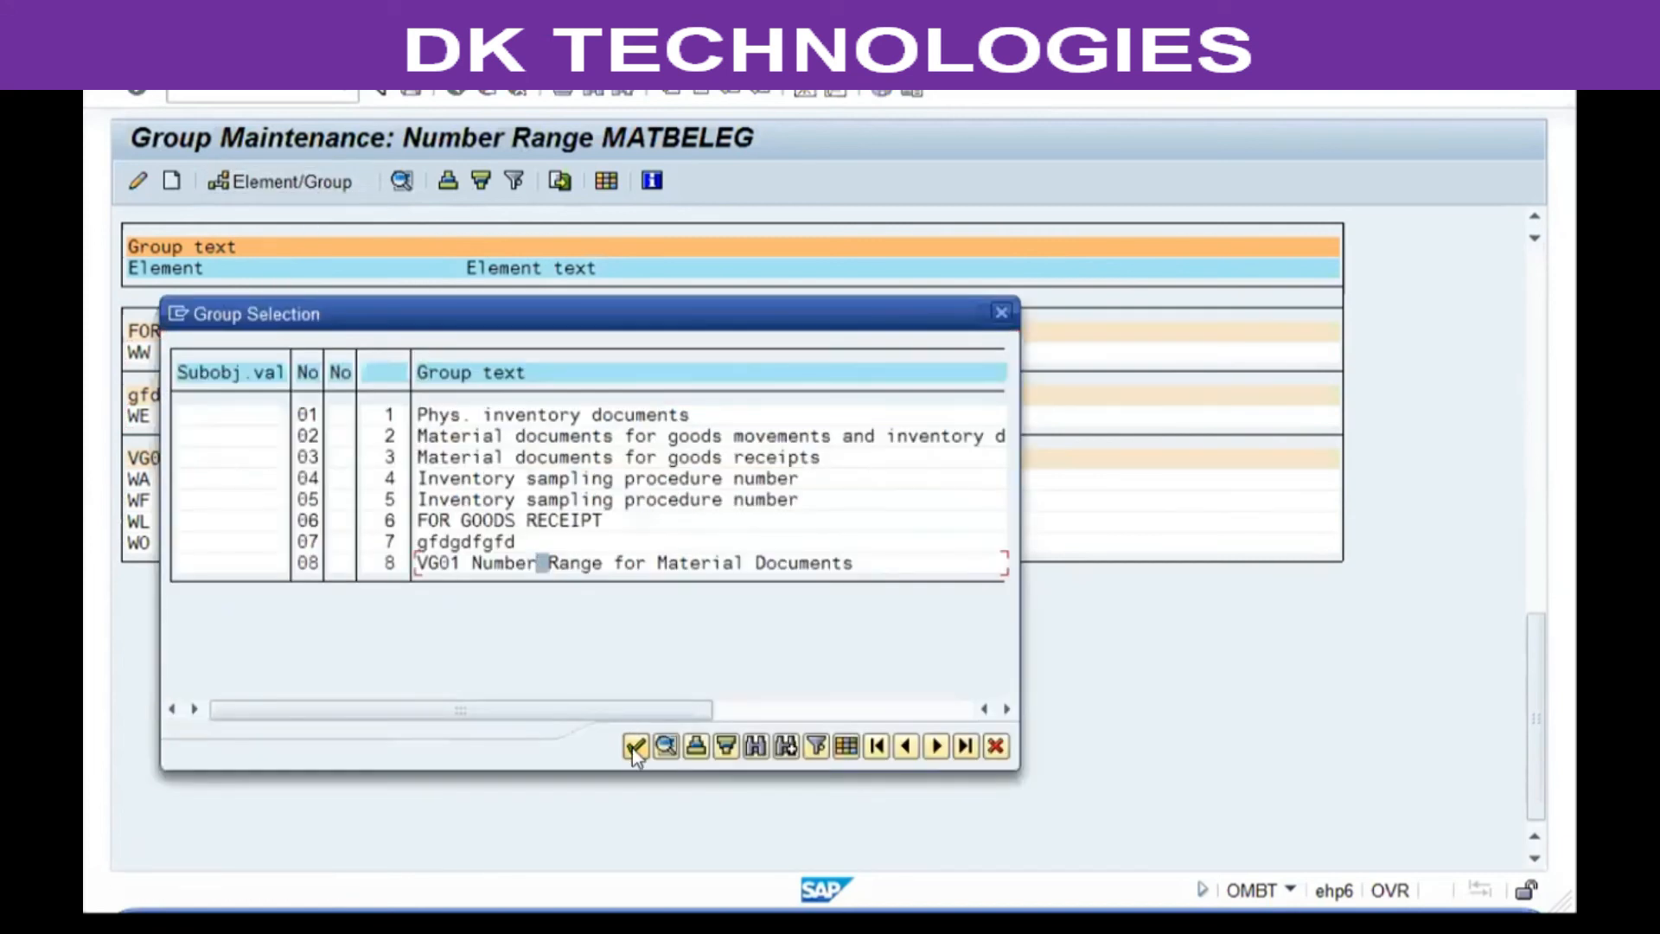
pyautogui.scroll(-8, 411, 466)
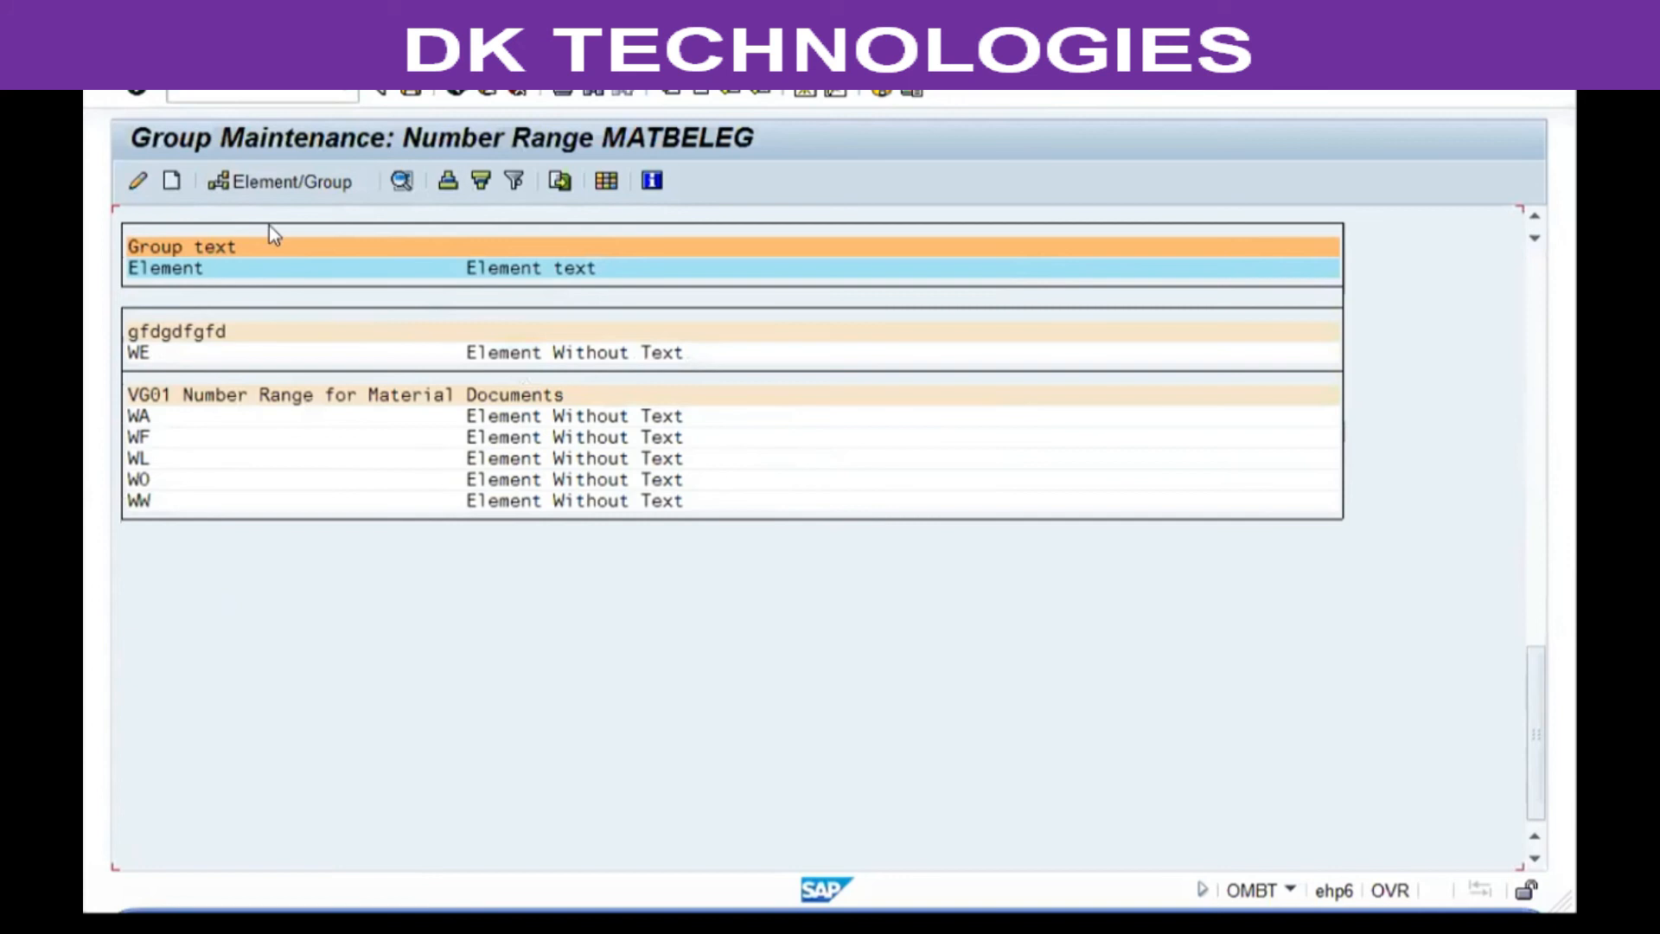
pyautogui.click(410, 93)
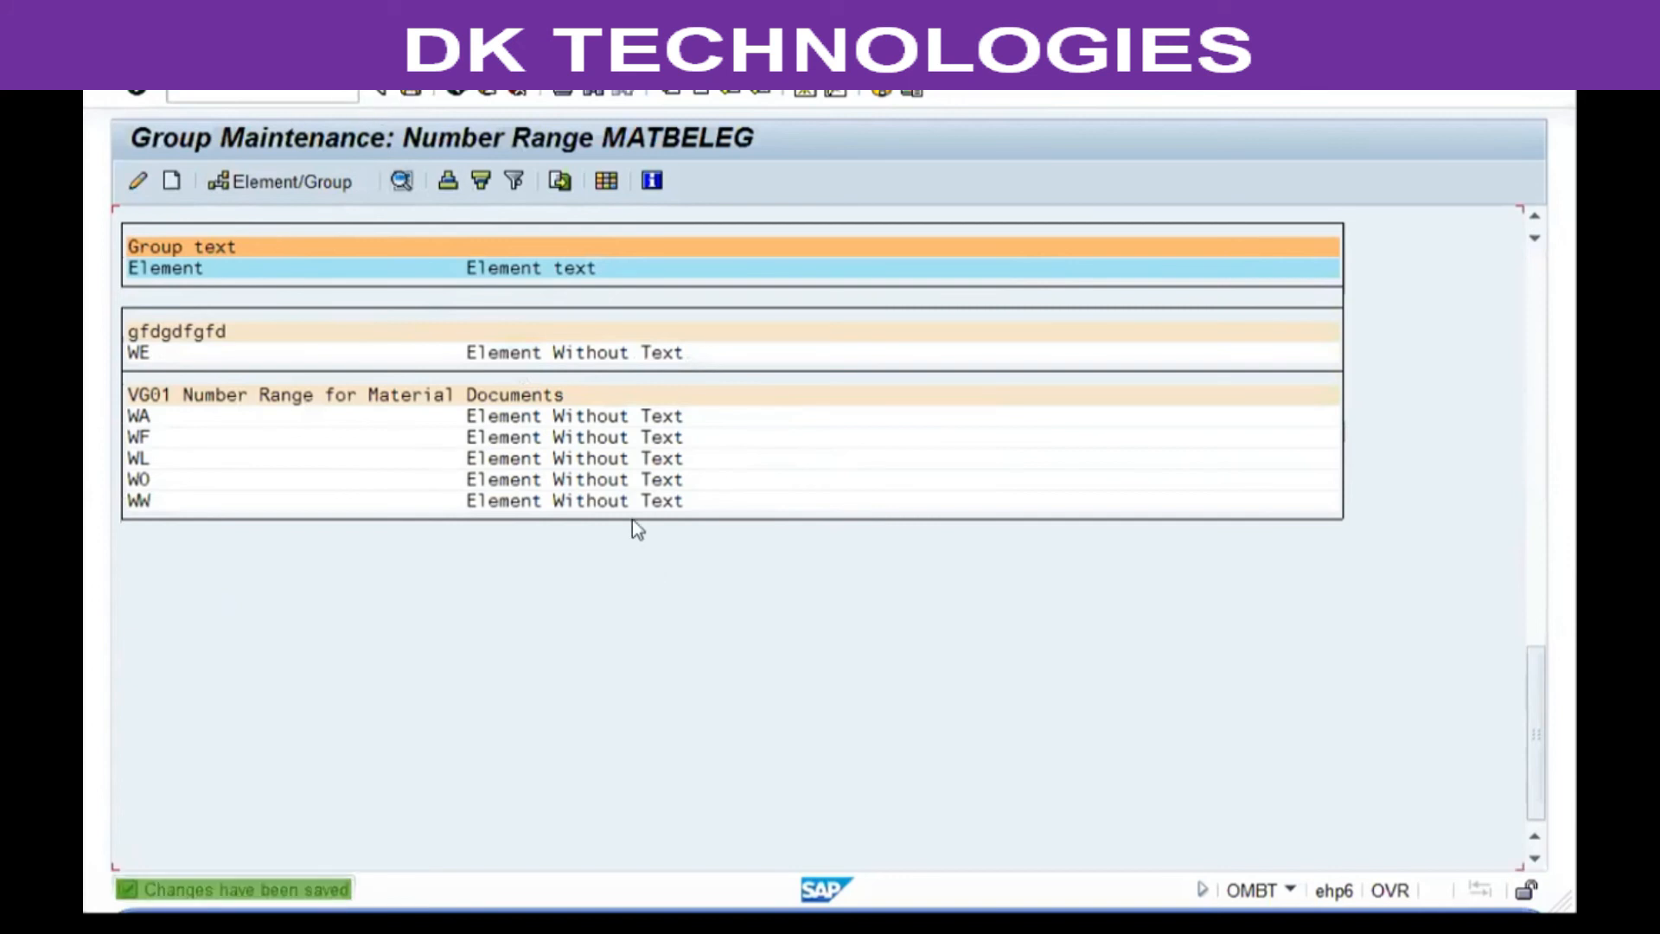
# Return to the 301 transfer posting, closing the old error messages, and check and post the document.
pyautogui.click(445, 91)
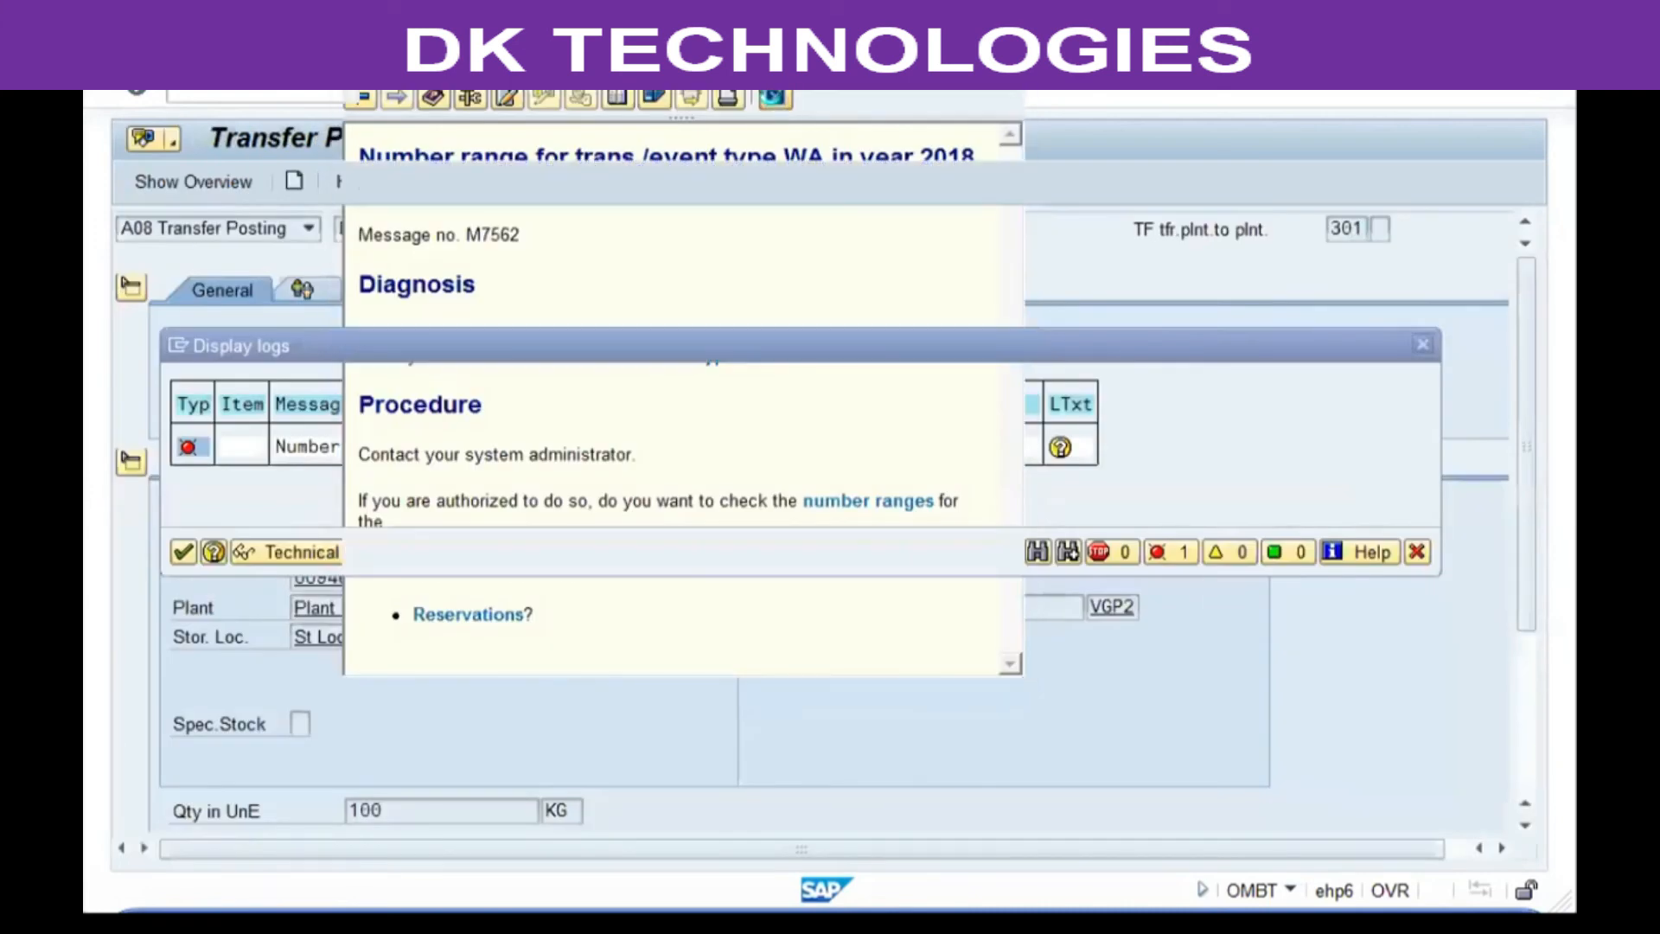
pyautogui.press('Escape')
pyautogui.press('Escape')
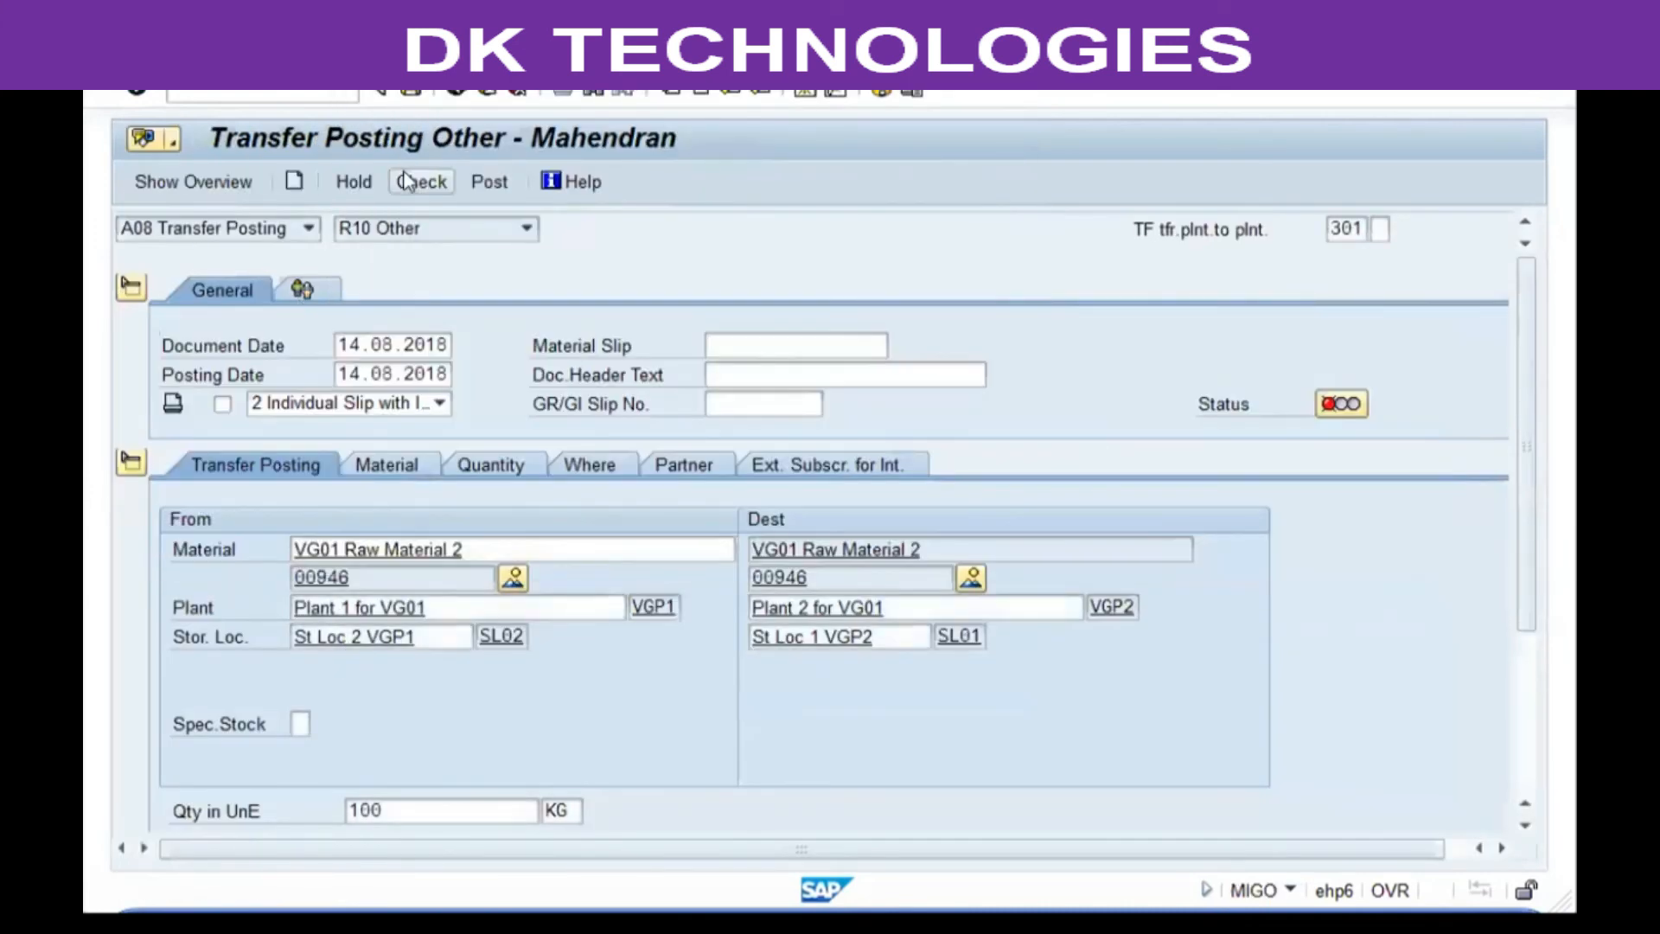
pyautogui.click(408, 180)
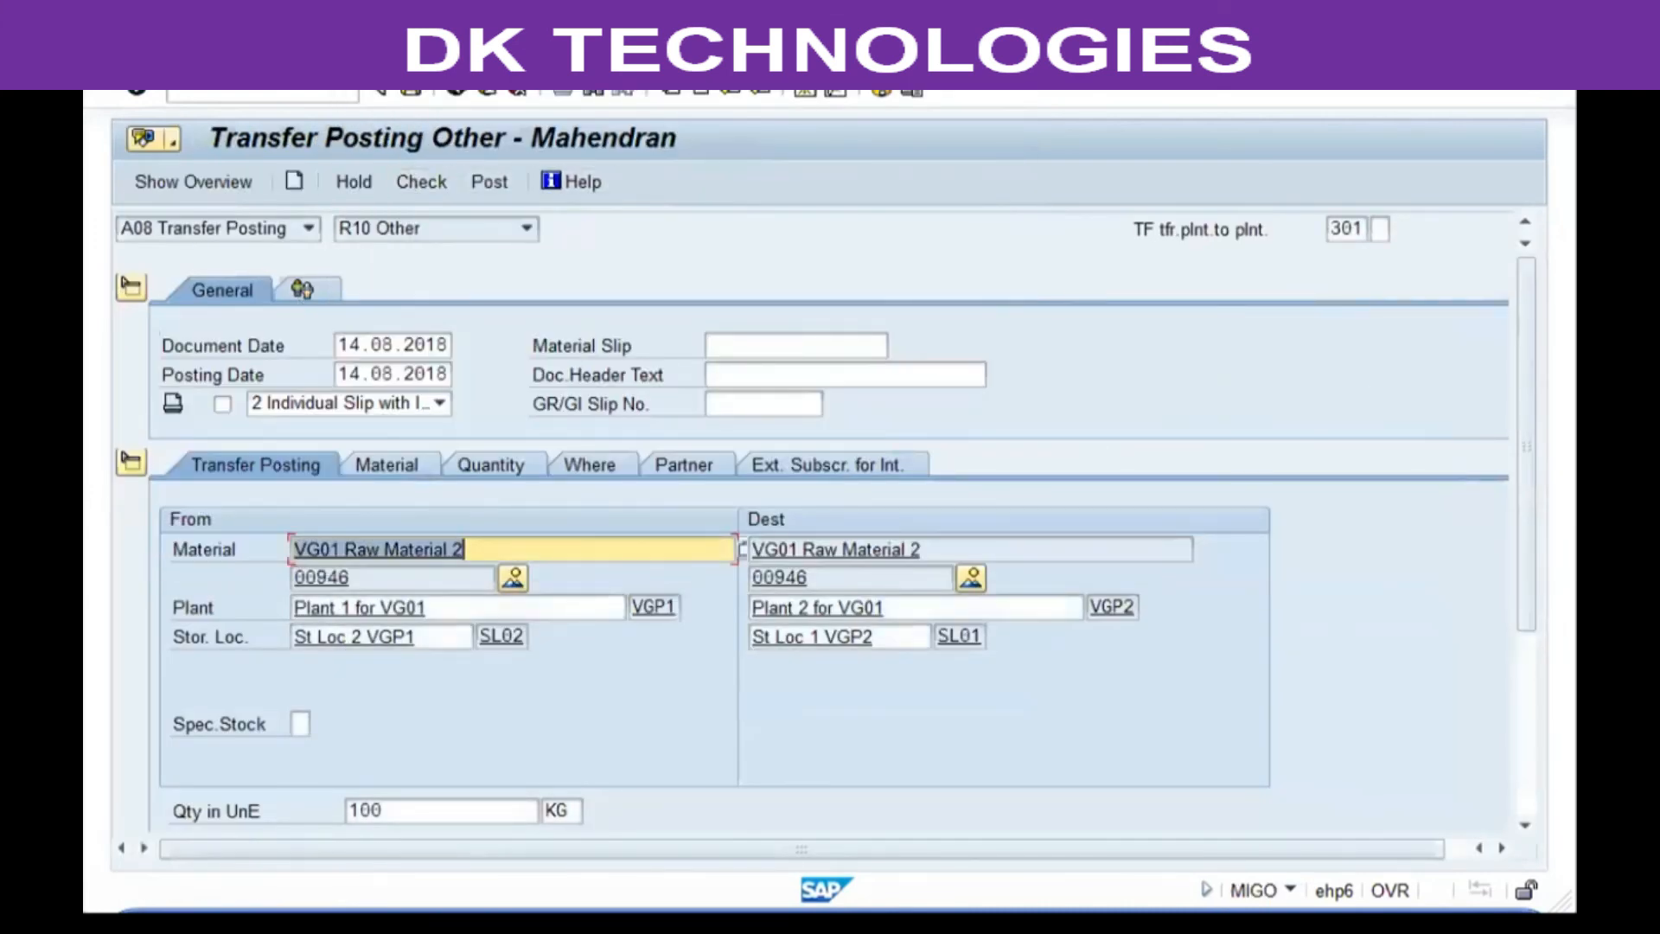
pyautogui.click(489, 181)
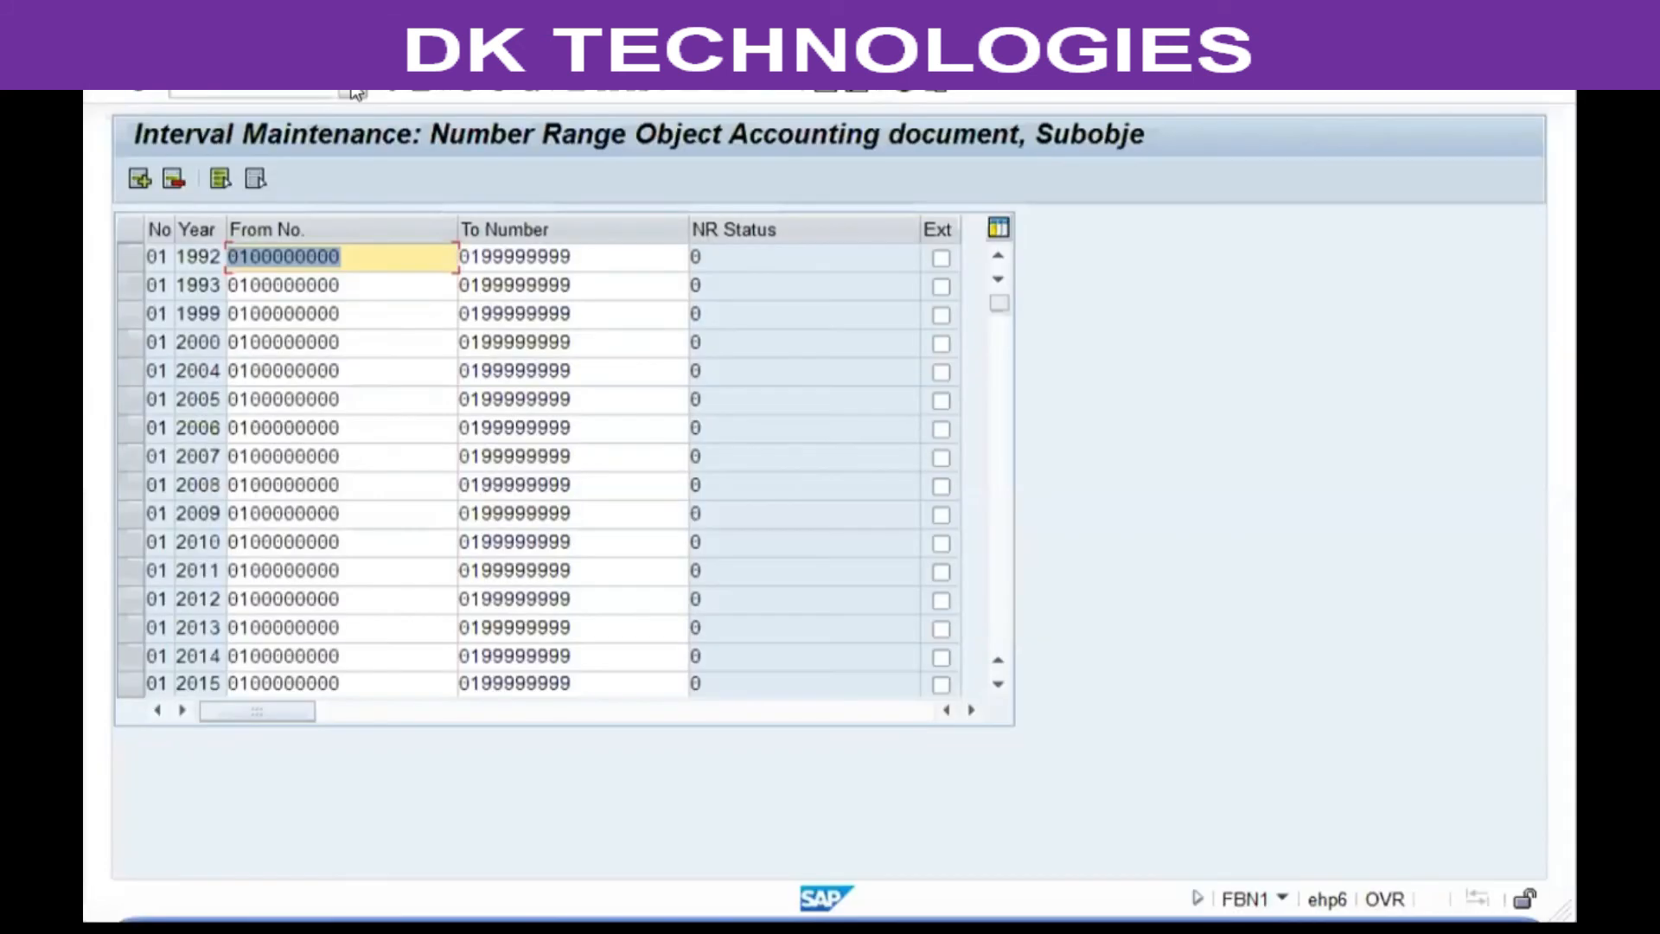
# Switch to the MMBE stock overview in the other session and display the stock list for material 00946.
pyautogui.click(353, 91)
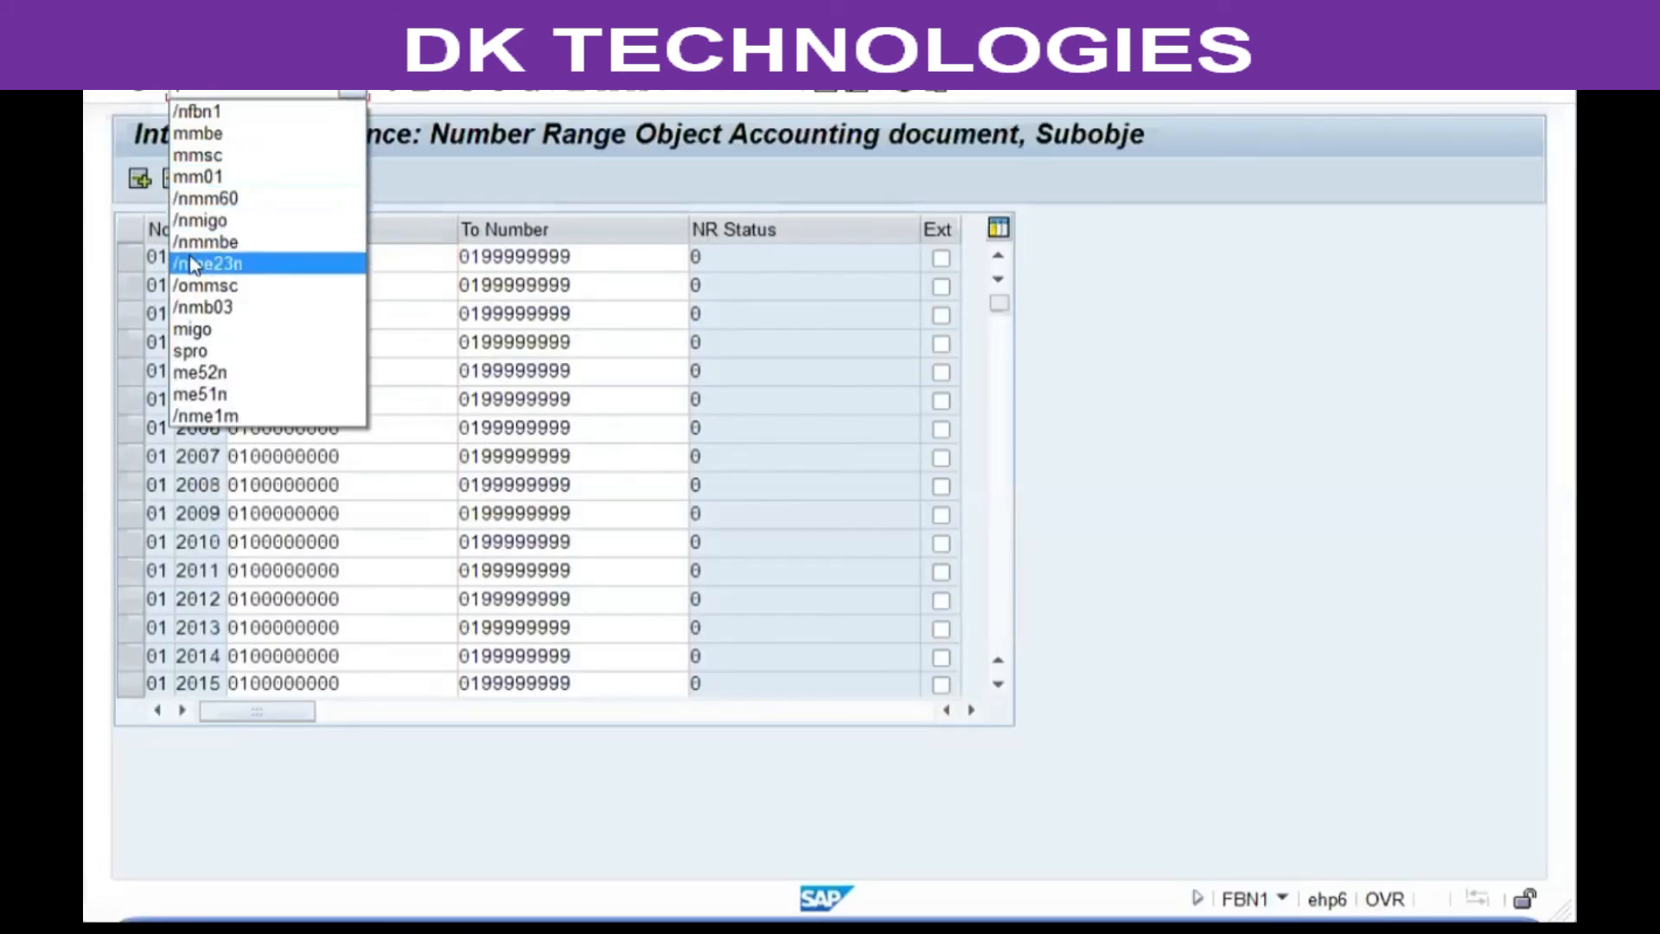
pyautogui.click(190, 228)
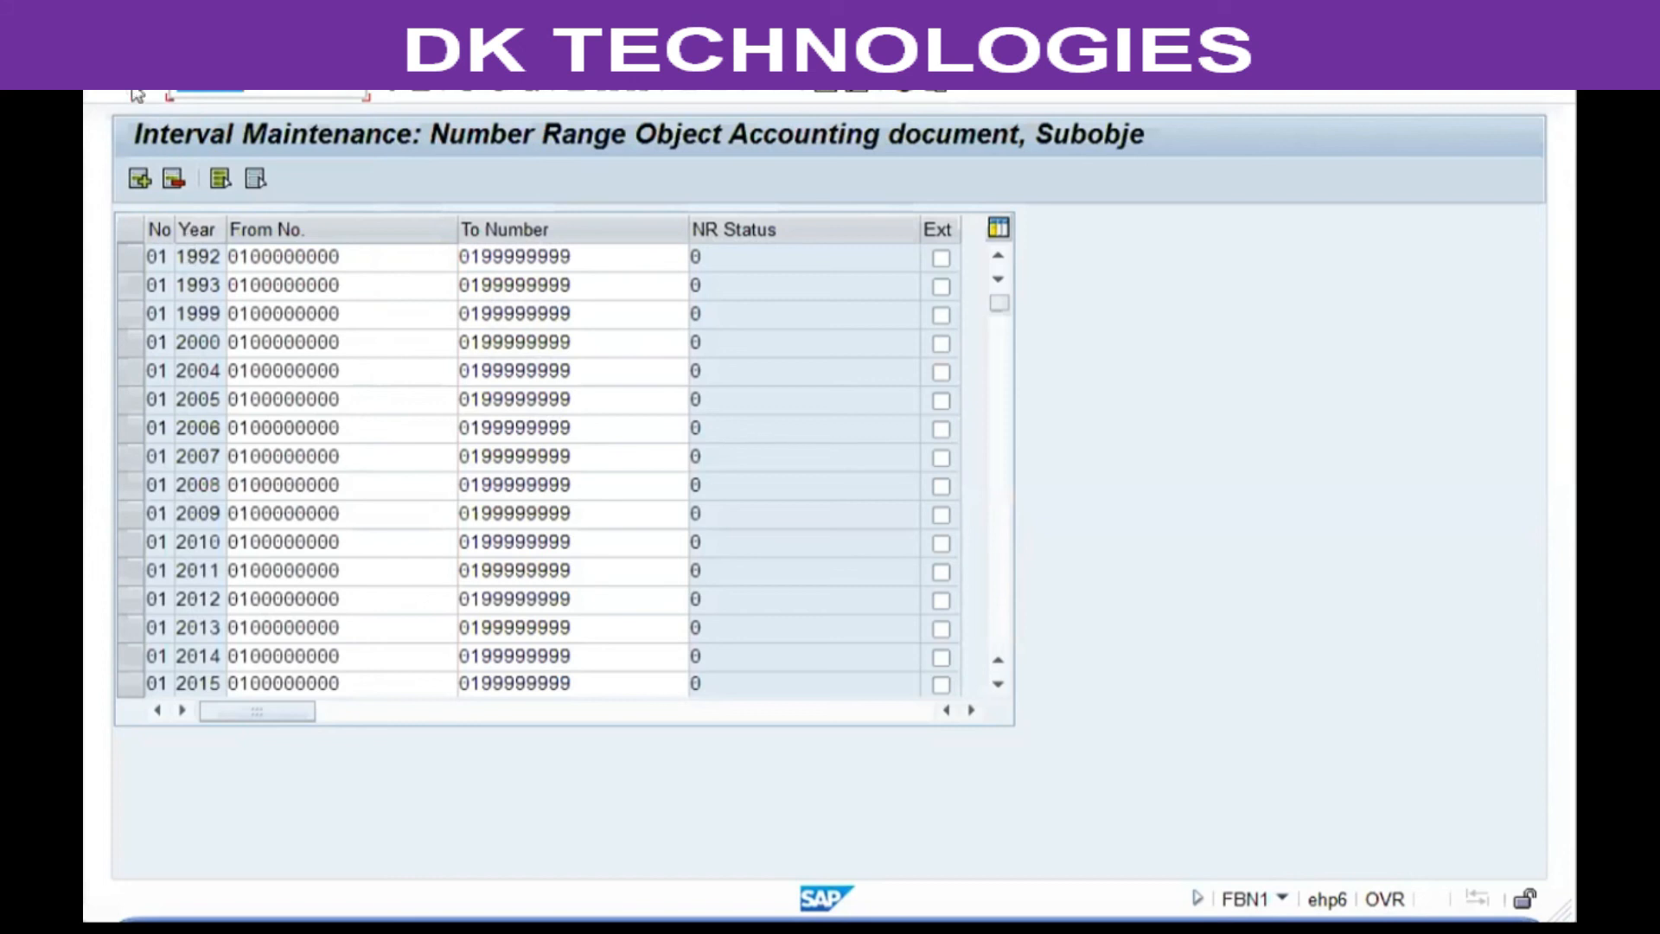
pyautogui.press('Return')
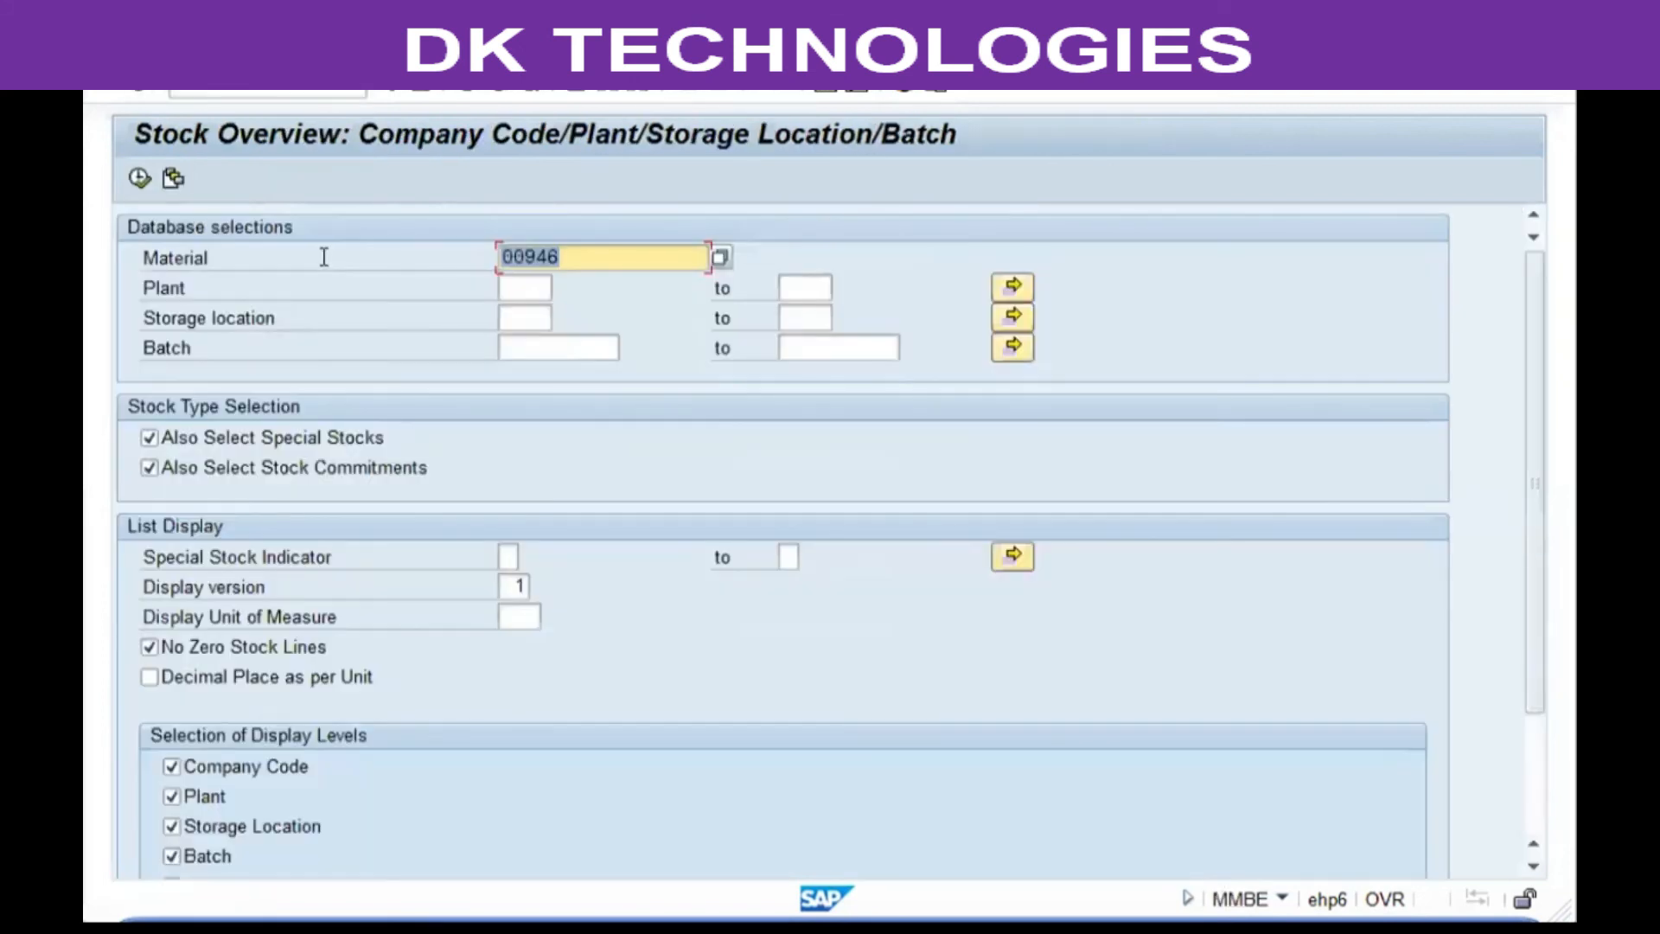
pyautogui.click(139, 179)
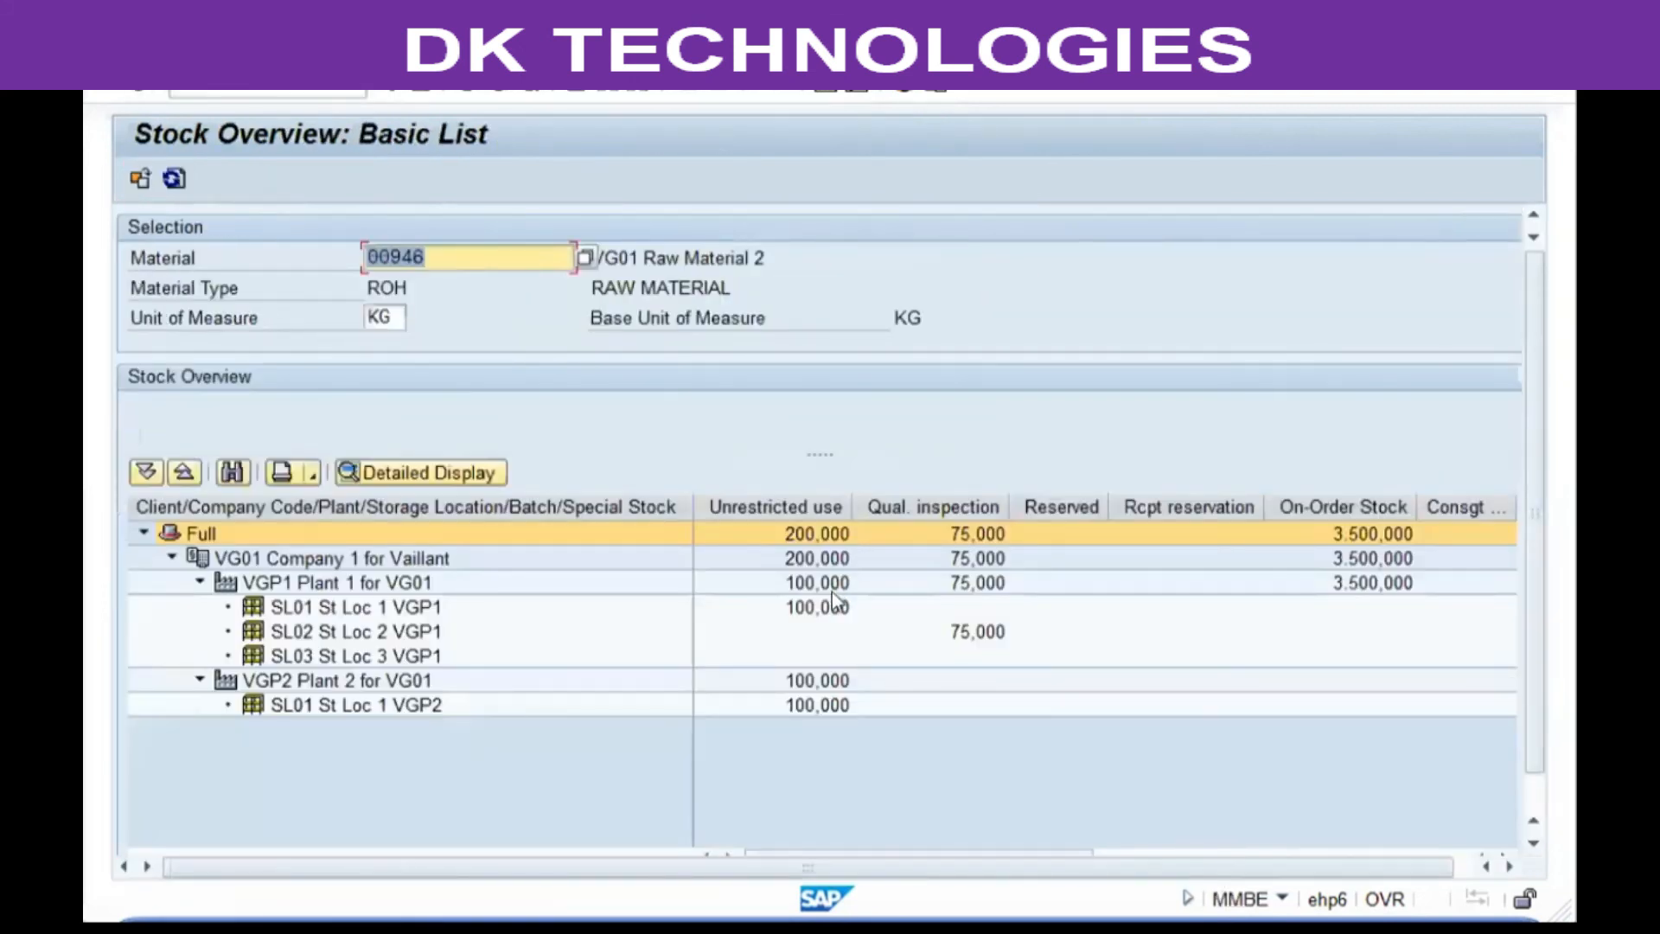
# Compare the unrestricted-use stock of plants VGP1 and VGP2 and of their storage locations SL02 and SL01.
pyautogui.click(828, 629)
pyautogui.click(811, 698)
pyautogui.click(803, 635)
pyautogui.click(799, 679)
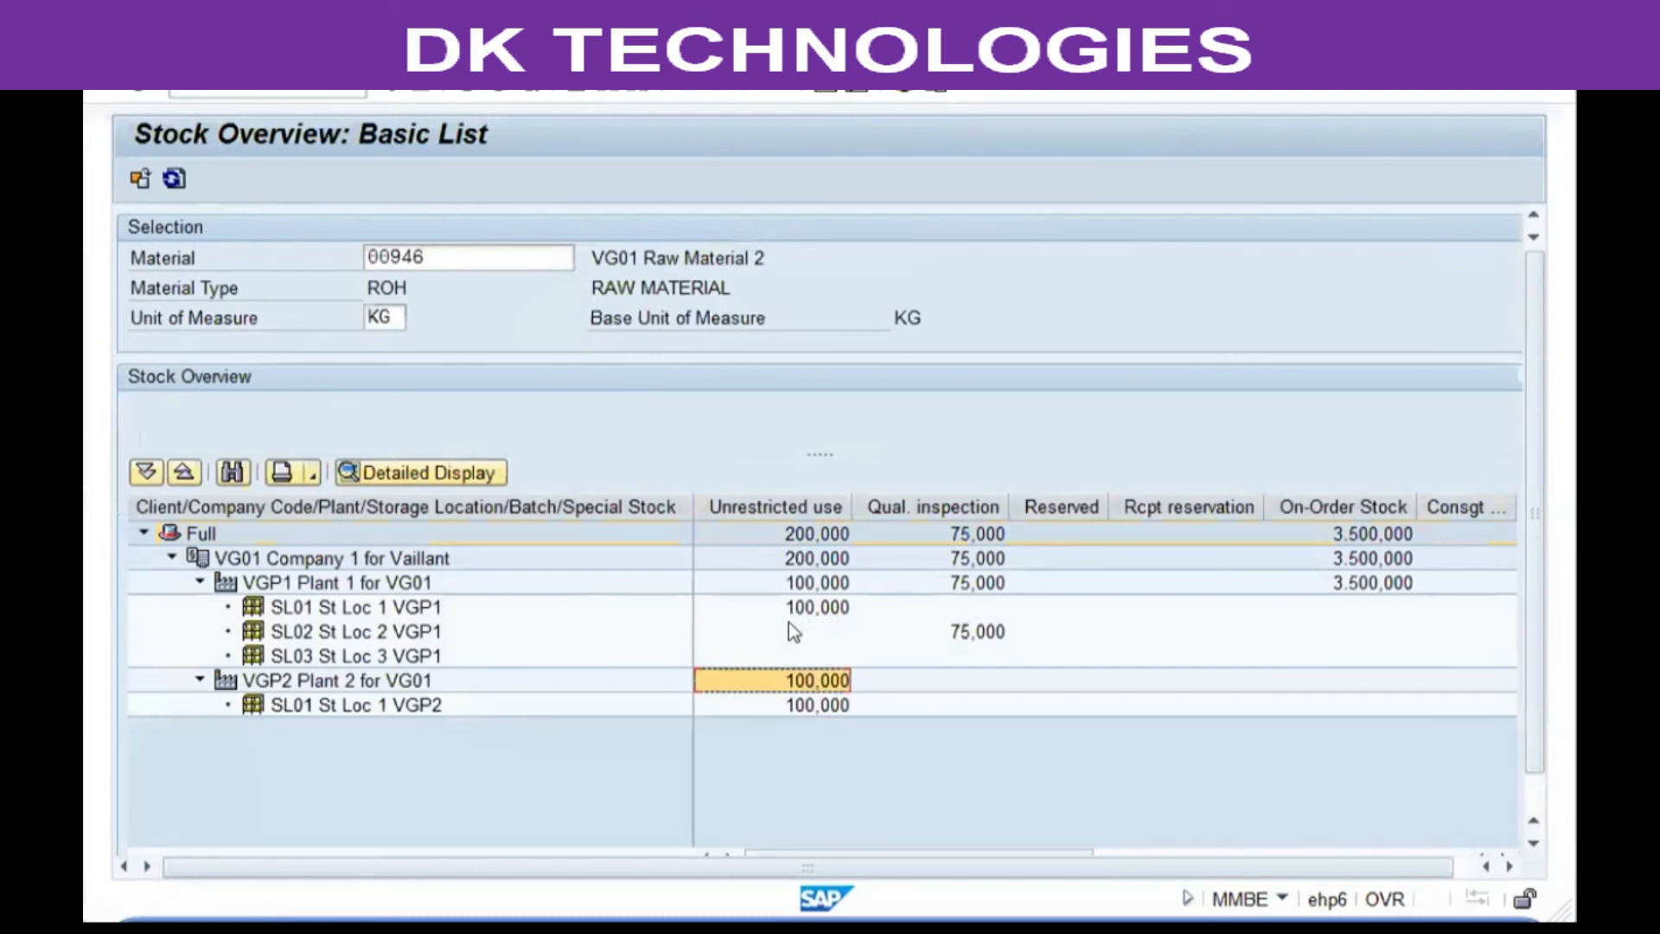
pyautogui.click(792, 629)
pyautogui.click(790, 703)
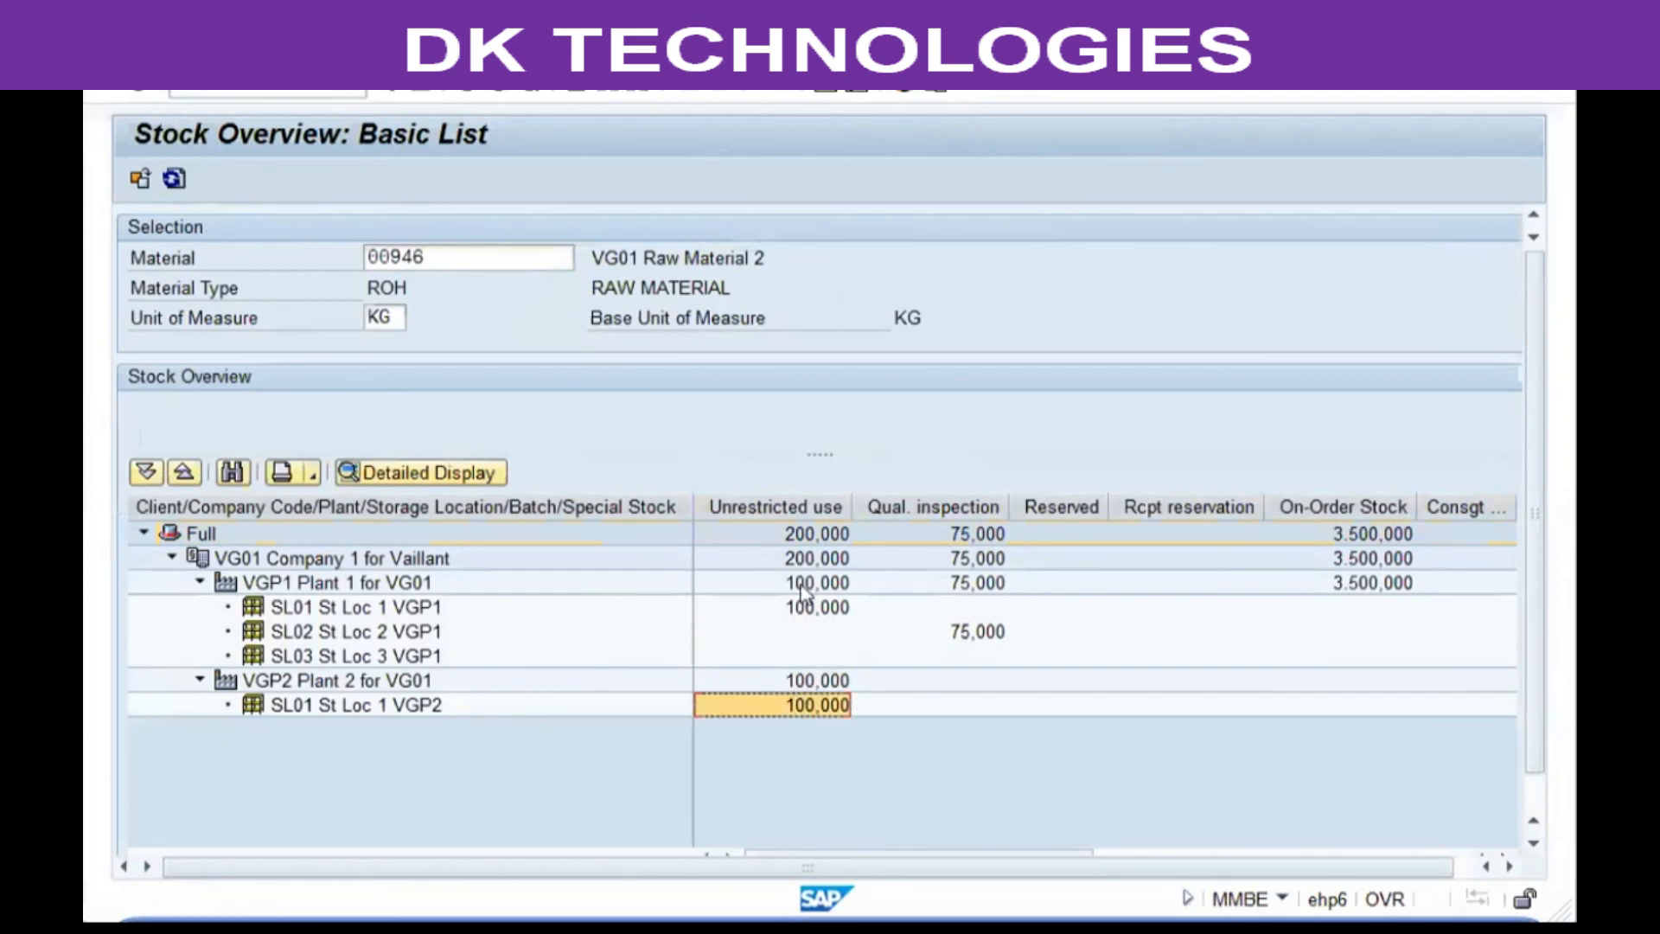
pyautogui.click(806, 633)
pyautogui.click(804, 702)
pyautogui.click(313, 582)
pyautogui.click(304, 675)
pyautogui.click(265, 588)
pyautogui.click(275, 680)
pyautogui.click(269, 586)
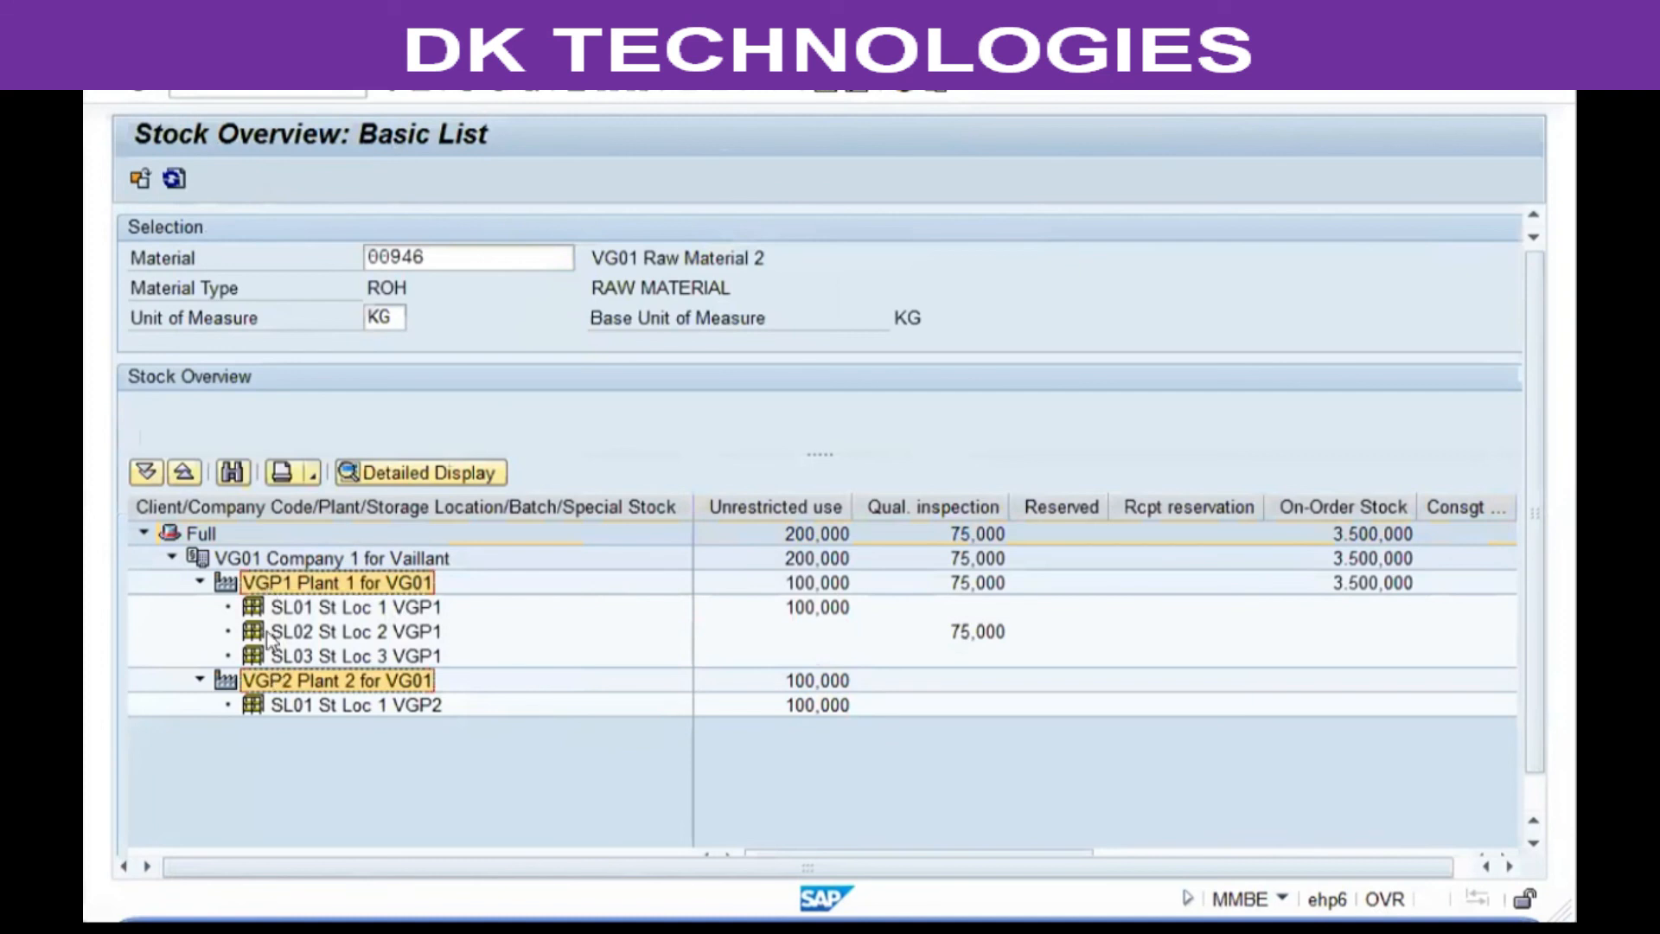
pyautogui.click(270, 679)
pyautogui.click(267, 588)
pyautogui.click(265, 685)
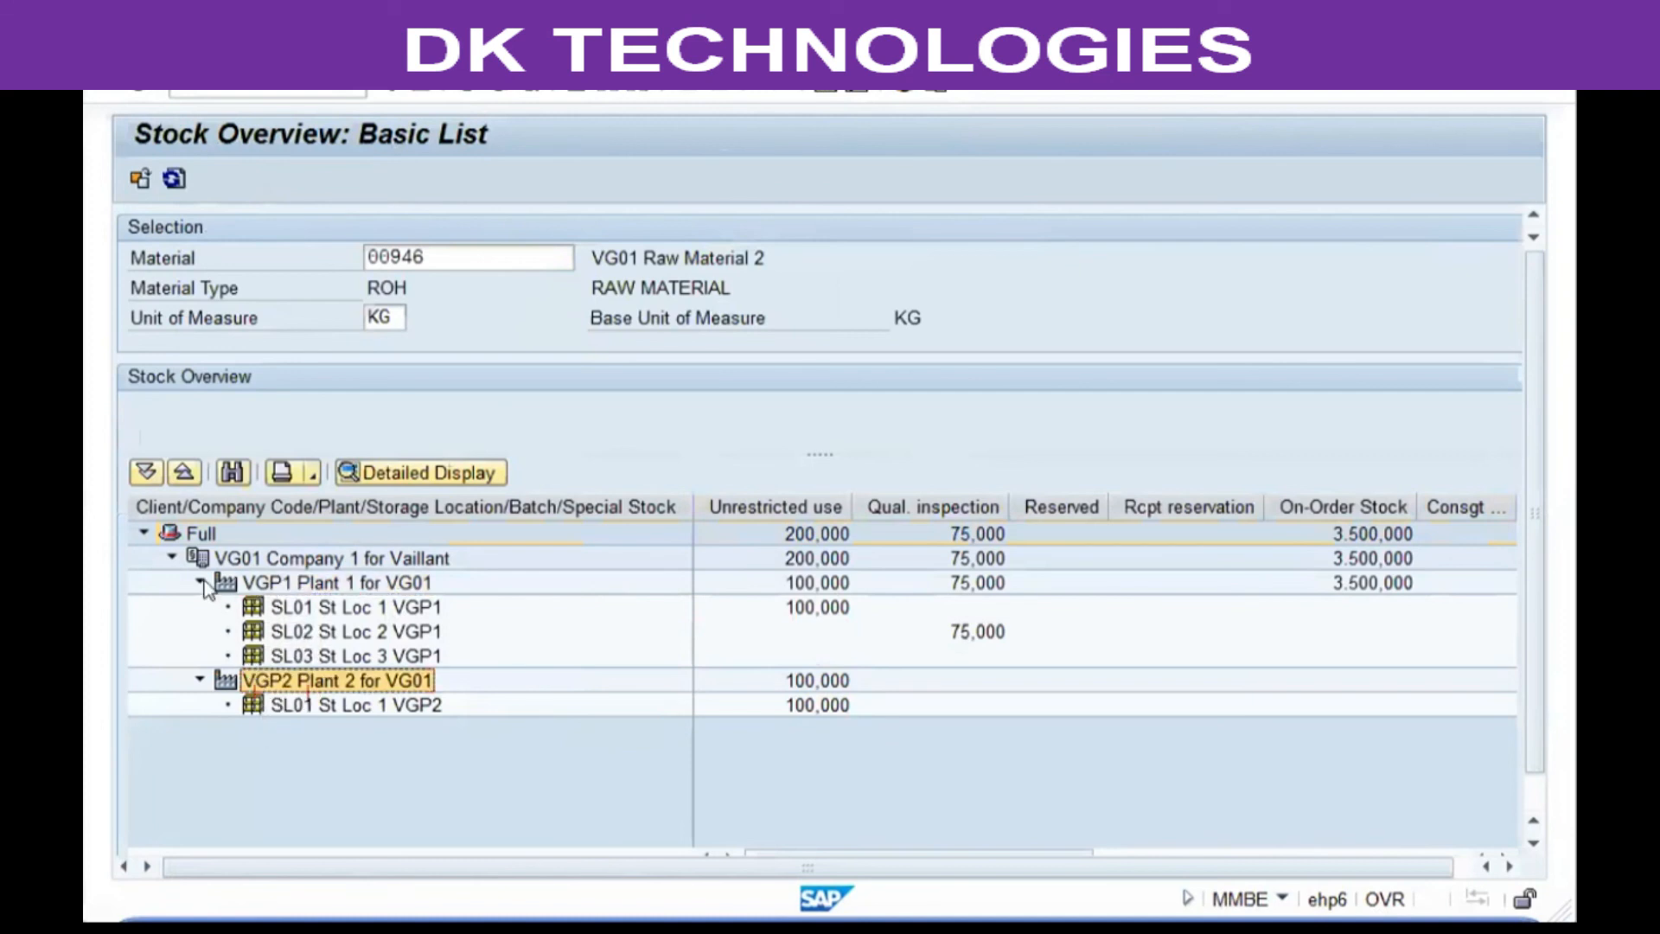
pyautogui.click(158, 530)
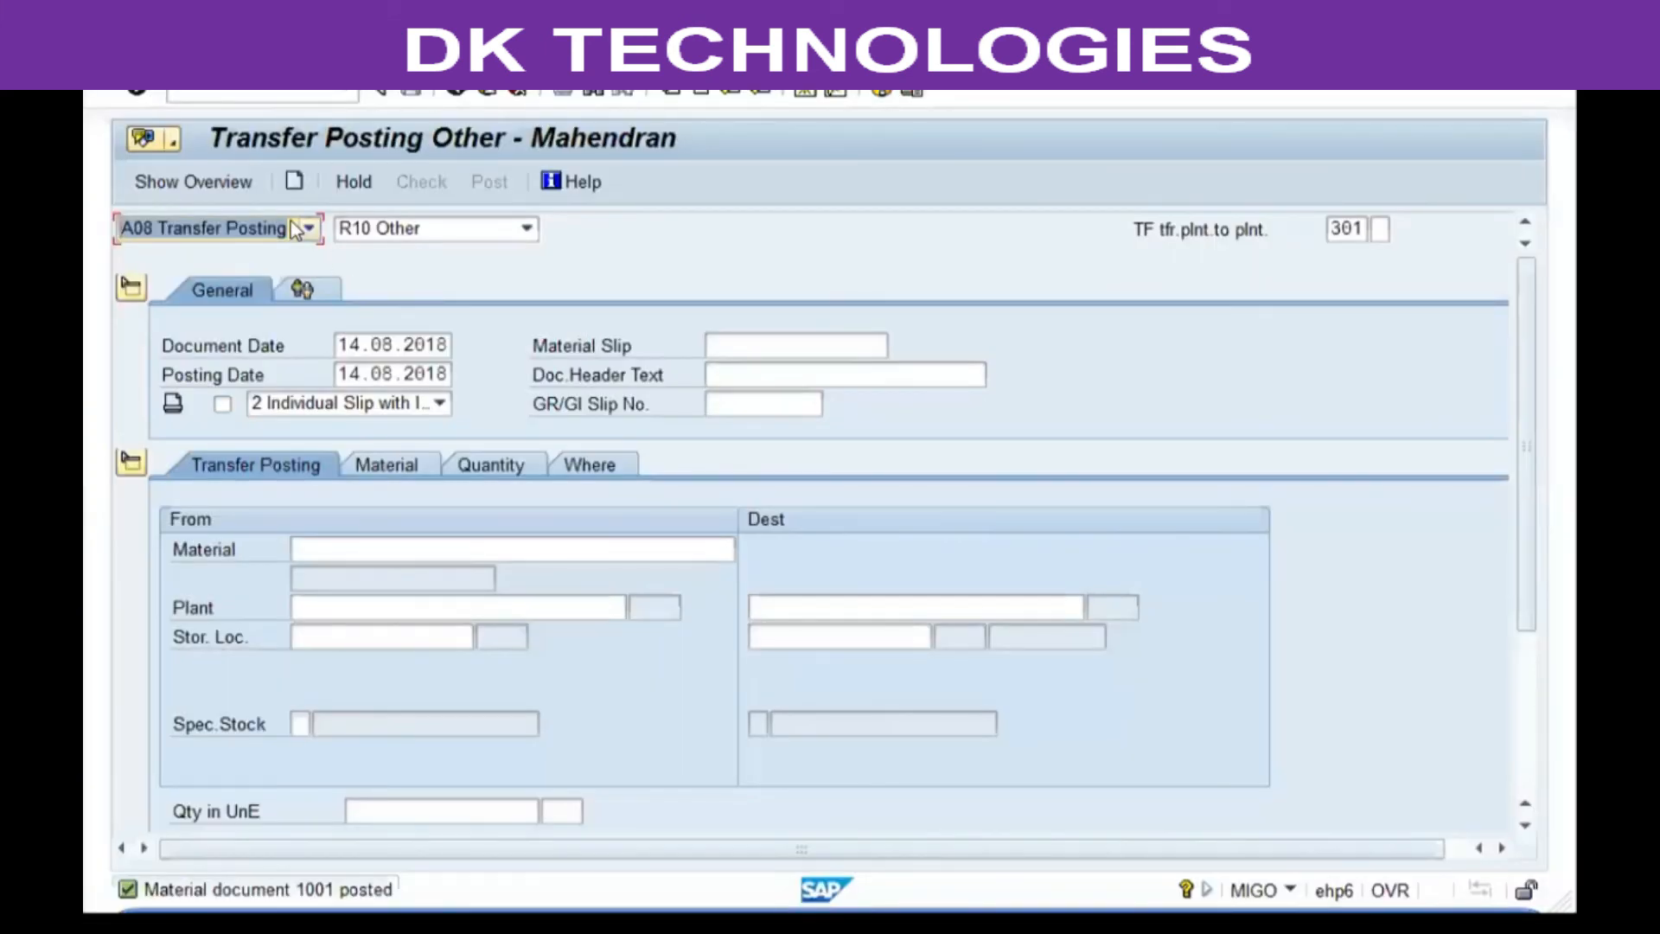
# Change the goods movement action to A09 Remove from Storage, keeping reference R10 Other with movement type 303.
pyautogui.click(297, 229)
pyautogui.click(152, 403)
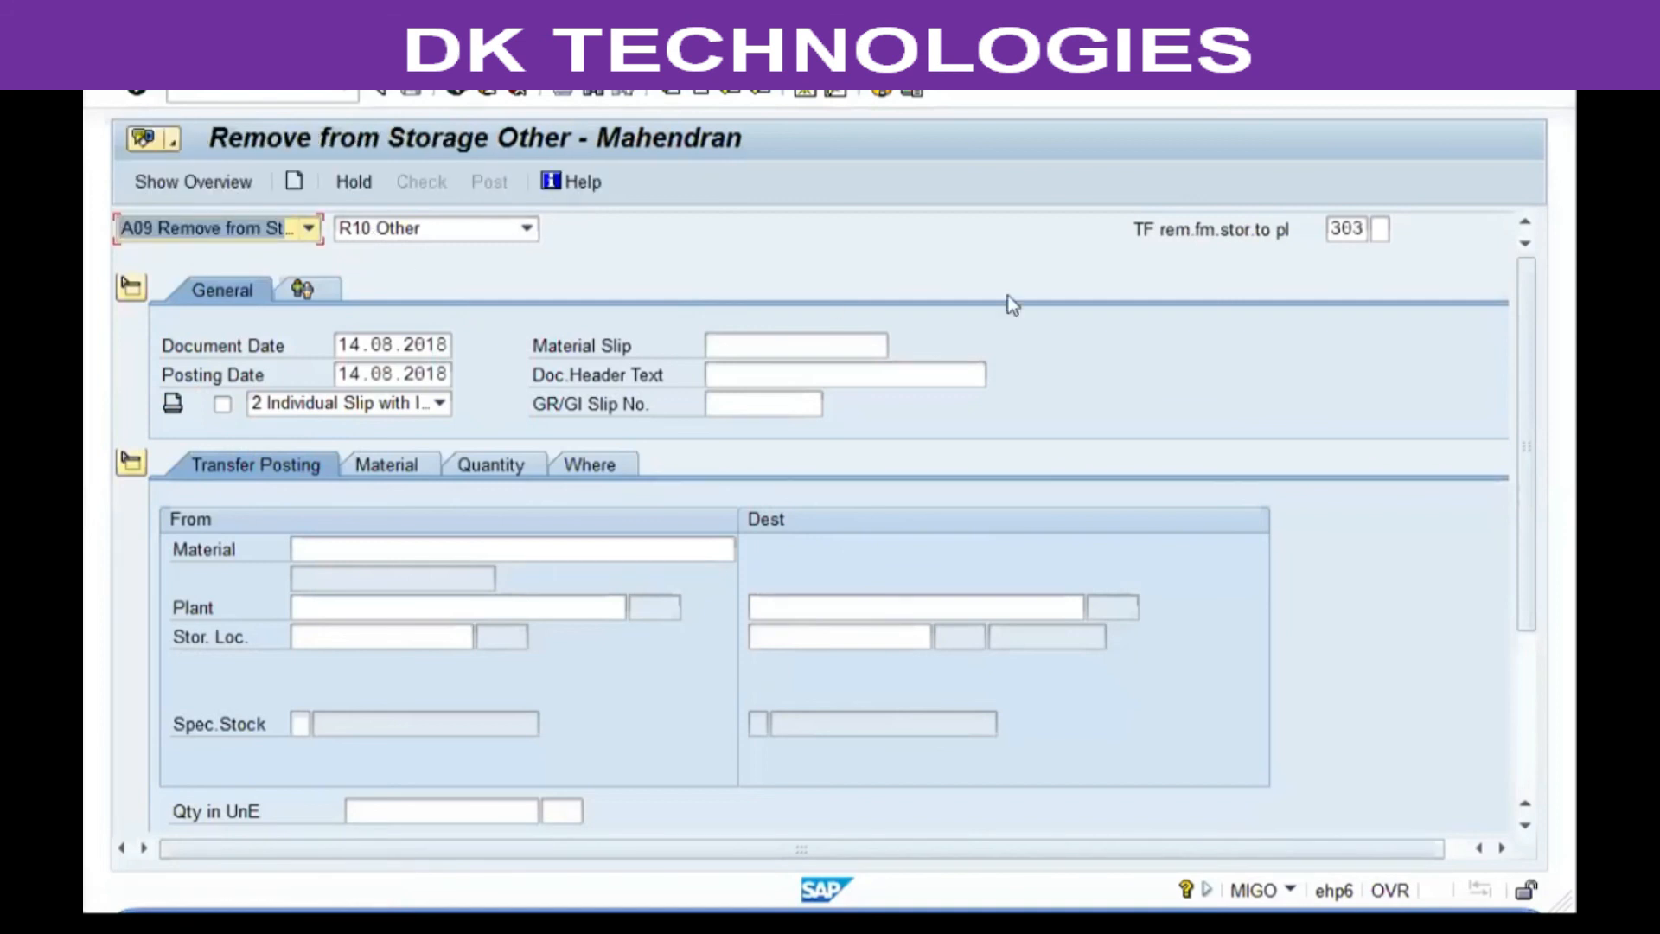
pyautogui.press('Tab')
pyautogui.press('Tab')
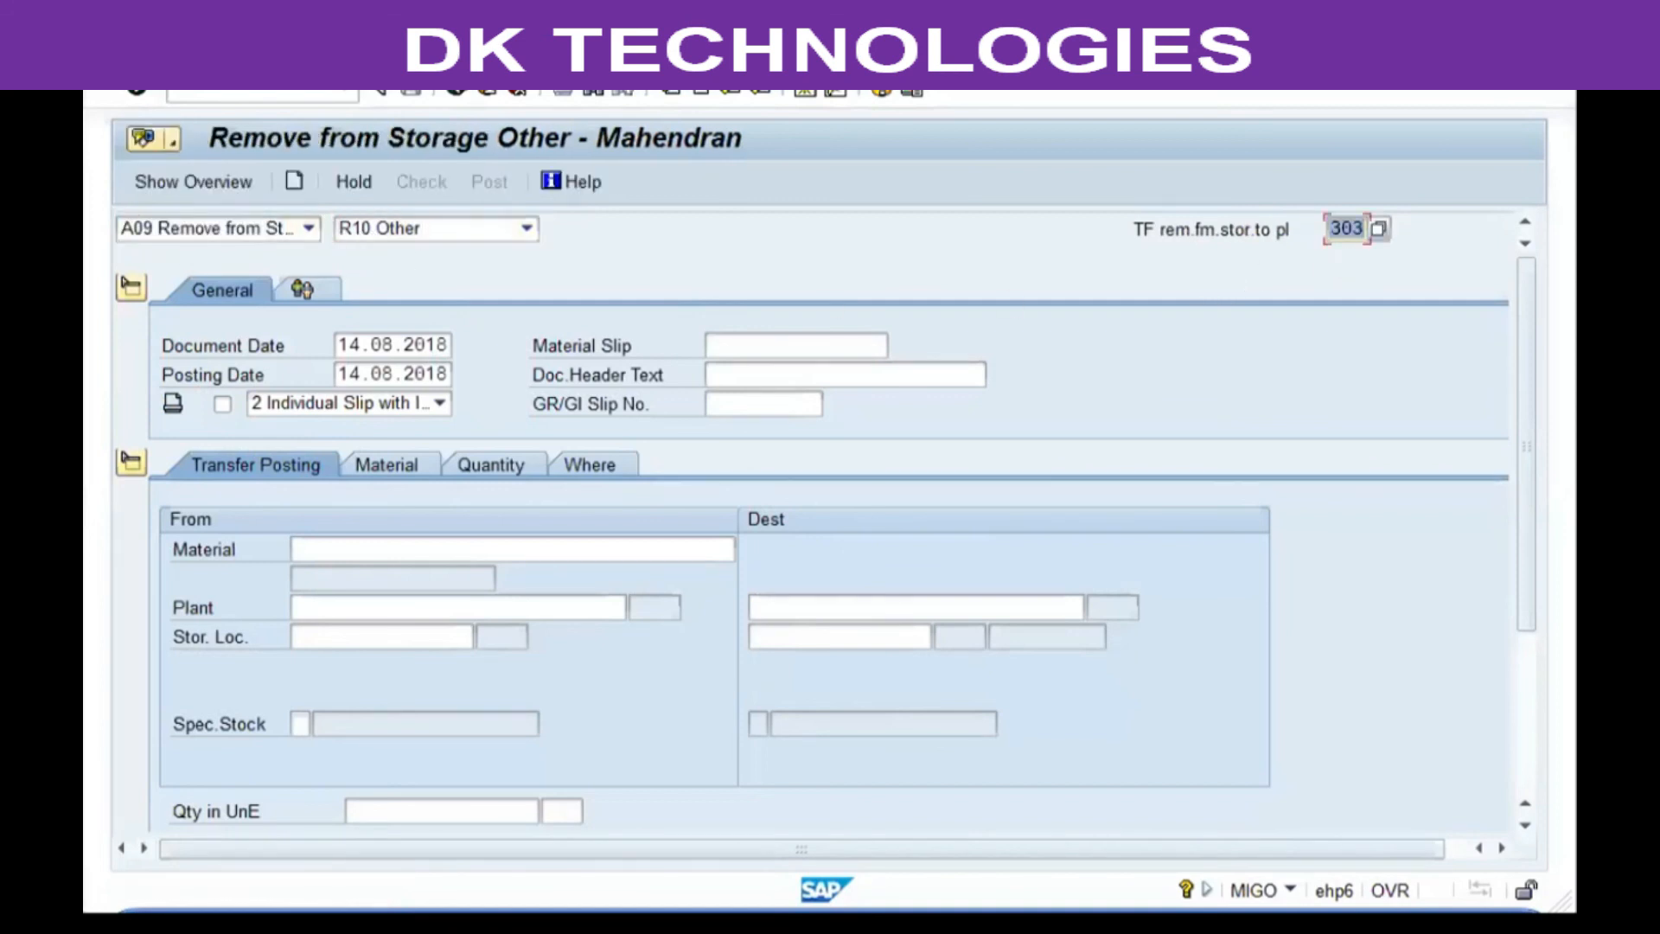
# Switch to the Word notes, read the two-step plant transfer procedure, and return to the SAP goods movement.
pyautogui.hotkey('alt', 'Tab')
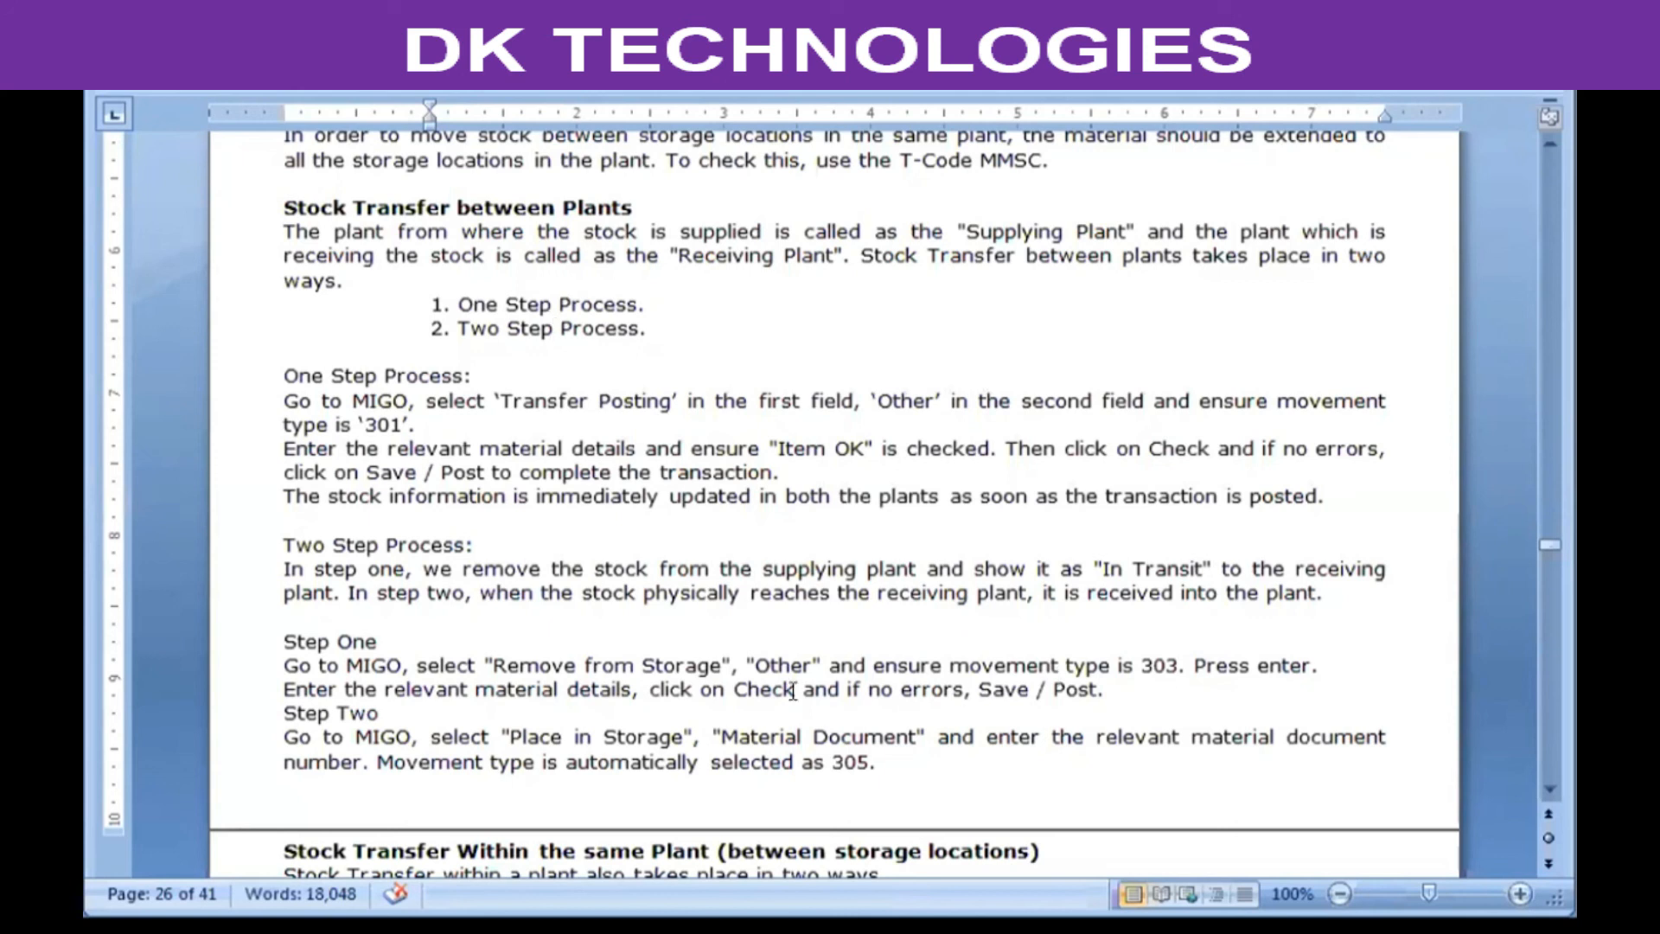
pyautogui.click(459, 737)
pyautogui.click(710, 762)
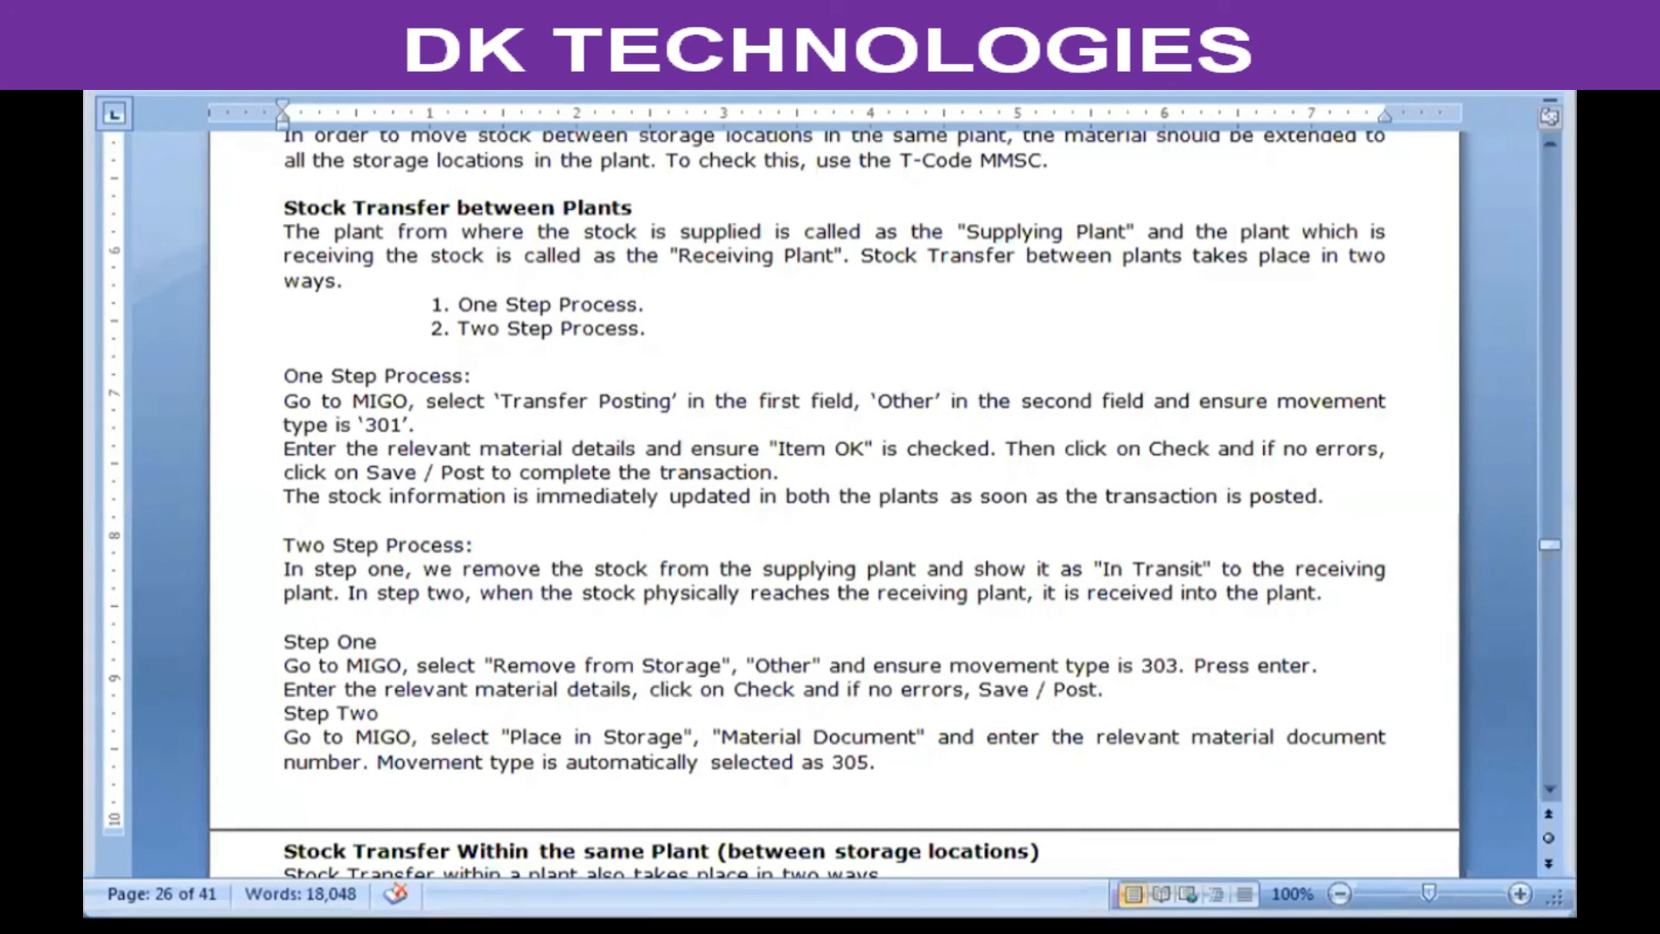
pyautogui.hotkey('alt', 'Tab')
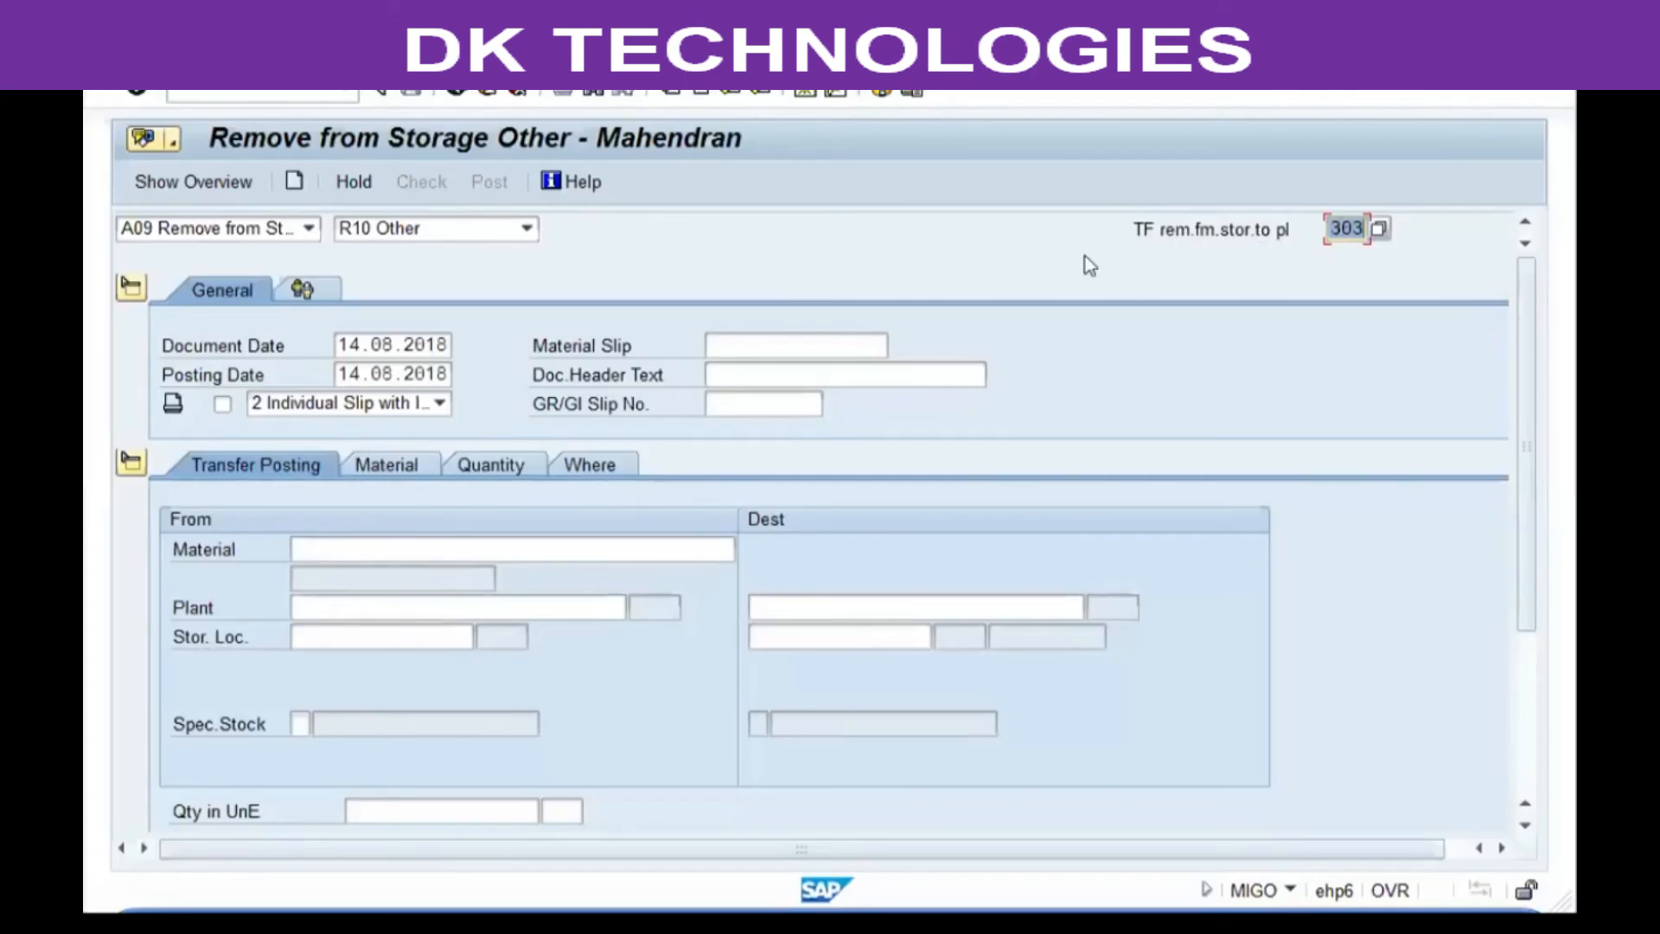
# Collapse the header data and enter material 946 with source plant VGP2 and storage location SL01.
pyautogui.click(337, 547)
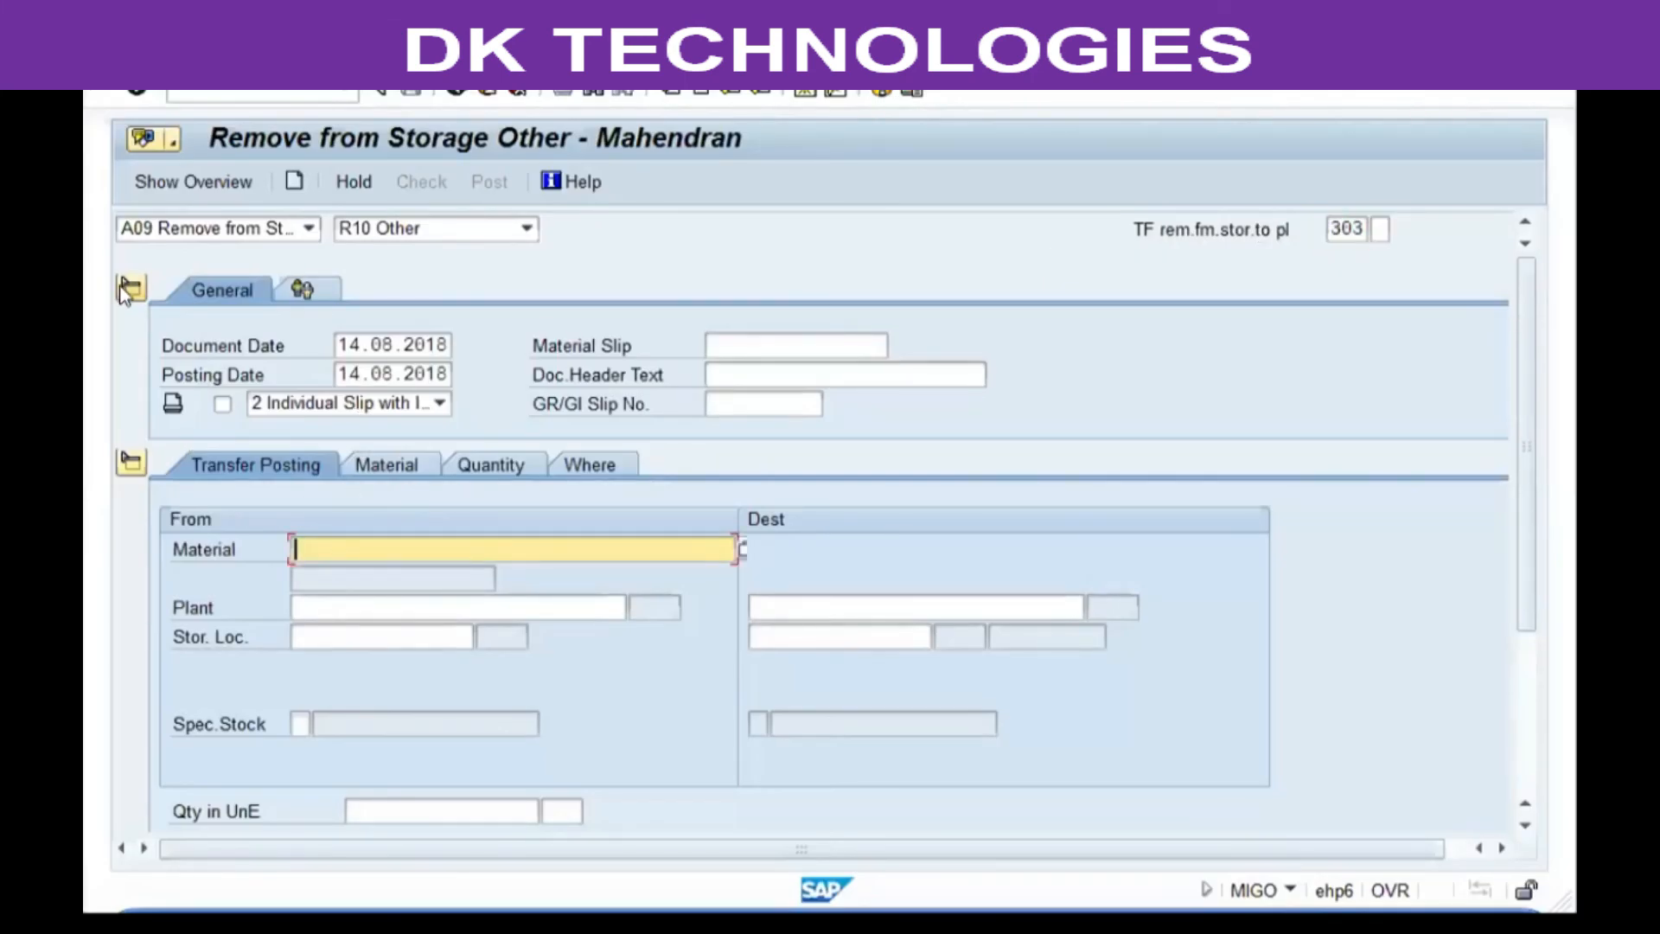
pyautogui.click(365, 400)
pyautogui.write('946')
pyautogui.press('Tab')
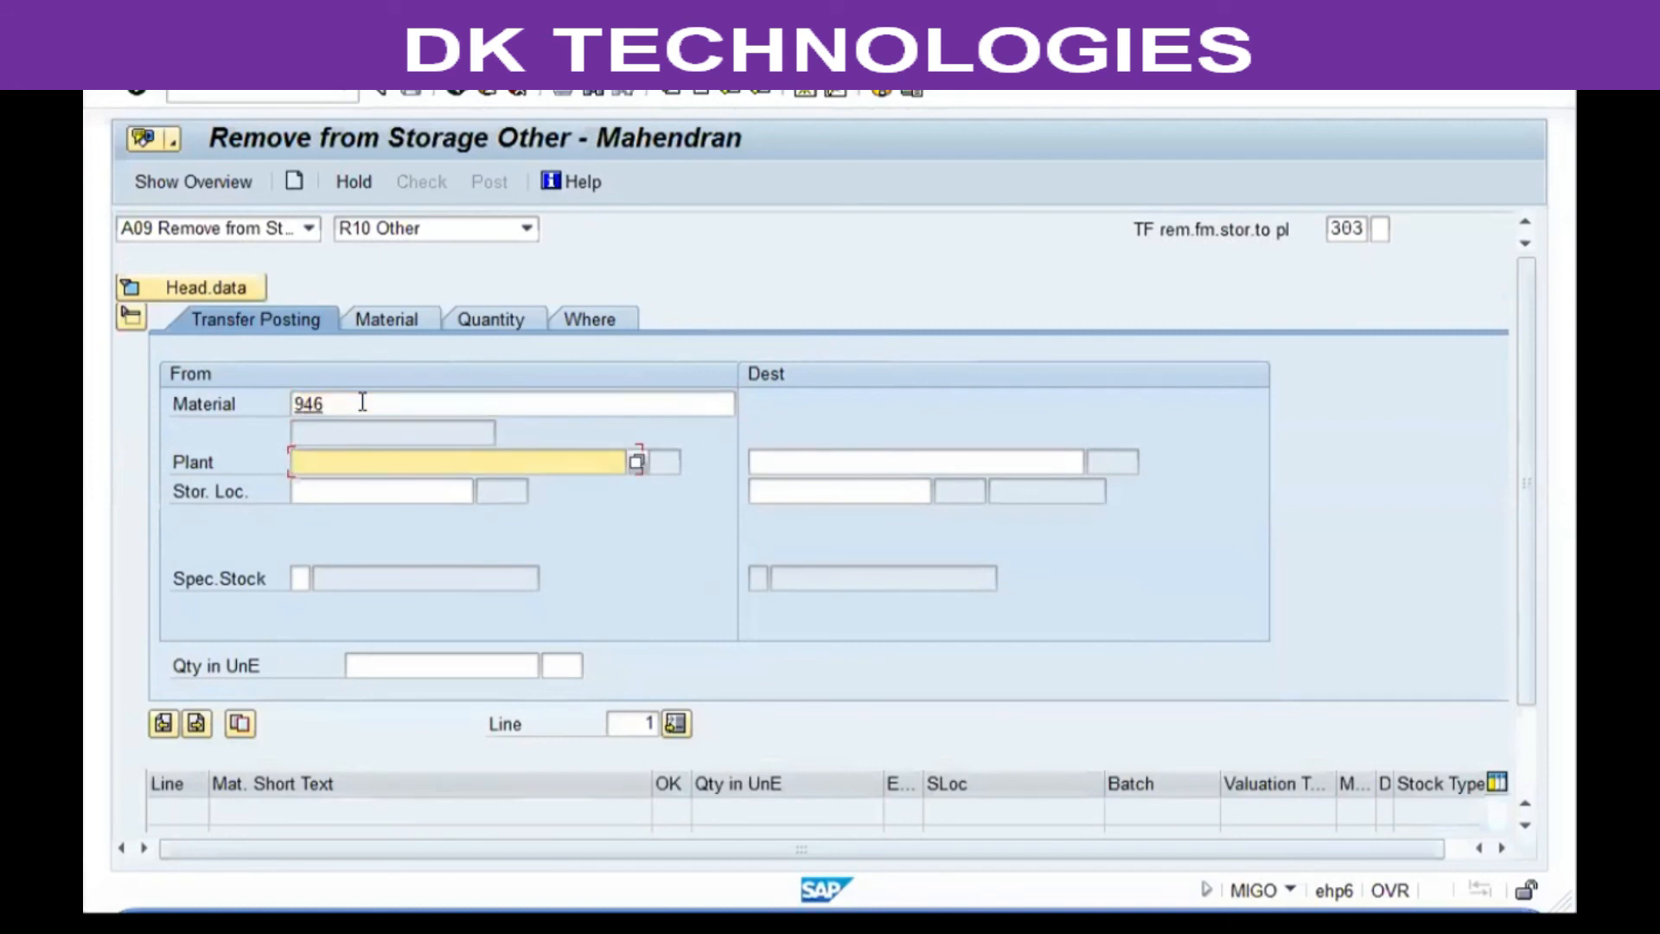
pyautogui.write('vgp2')
pyautogui.press('Tab')
pyautogui.write('sl01')
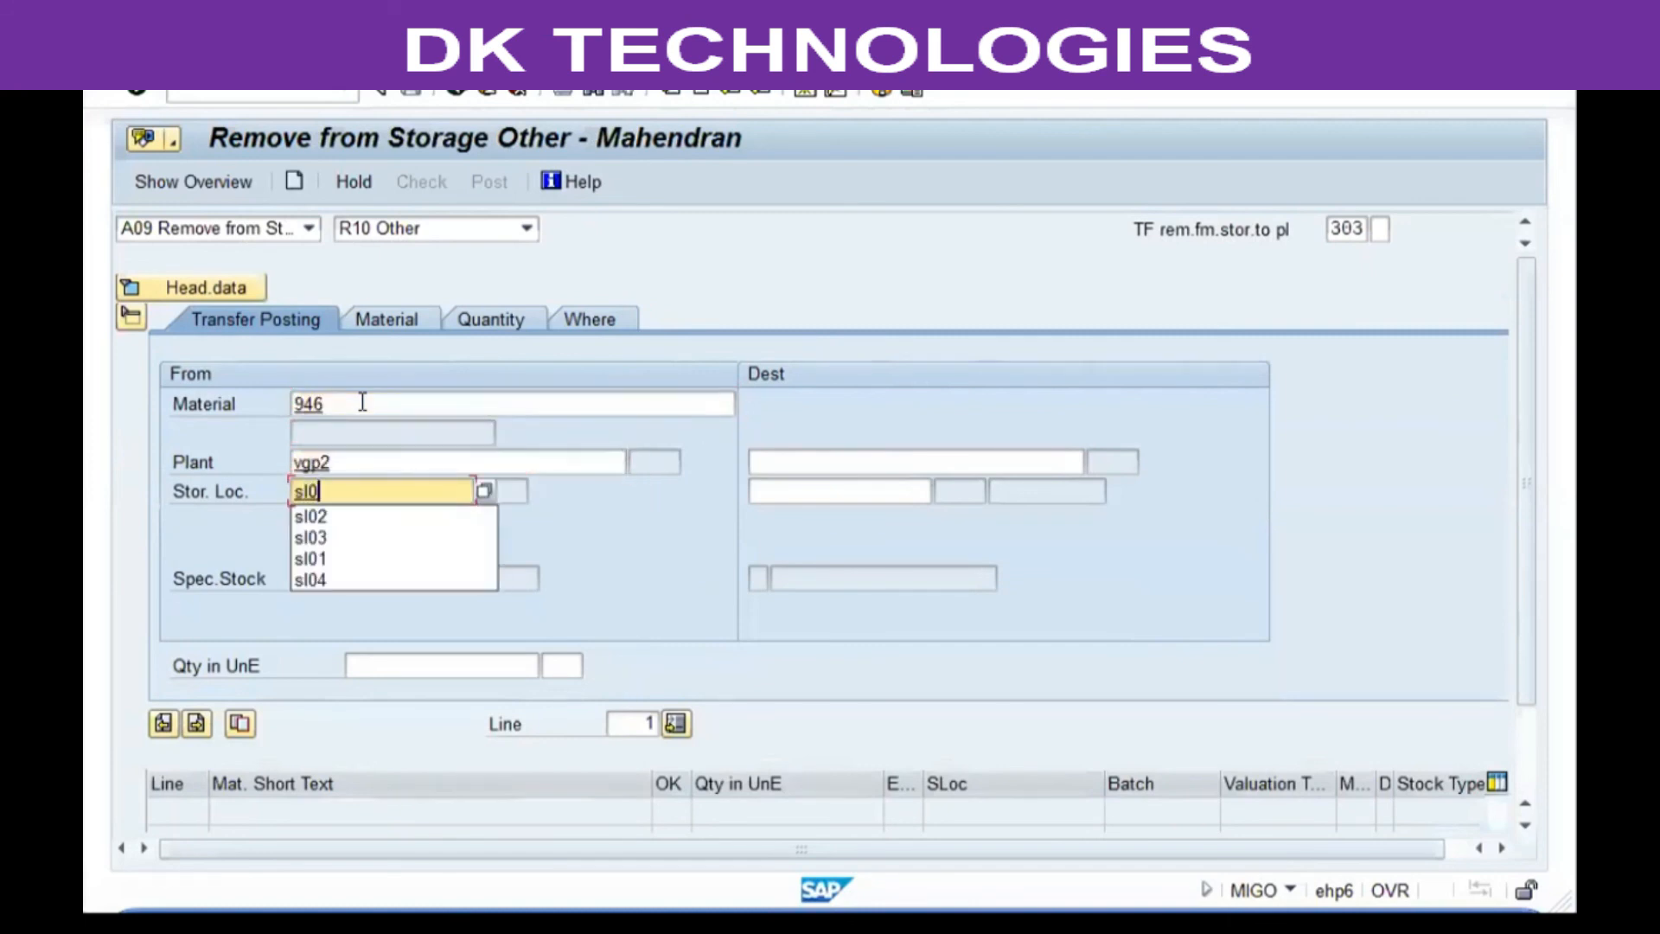
# Enter VGP1 as the destination plant and SL02 as the destination storage location.
pyautogui.press('Tab')
pyautogui.press('Tab')
pyautogui.write('vgp1')
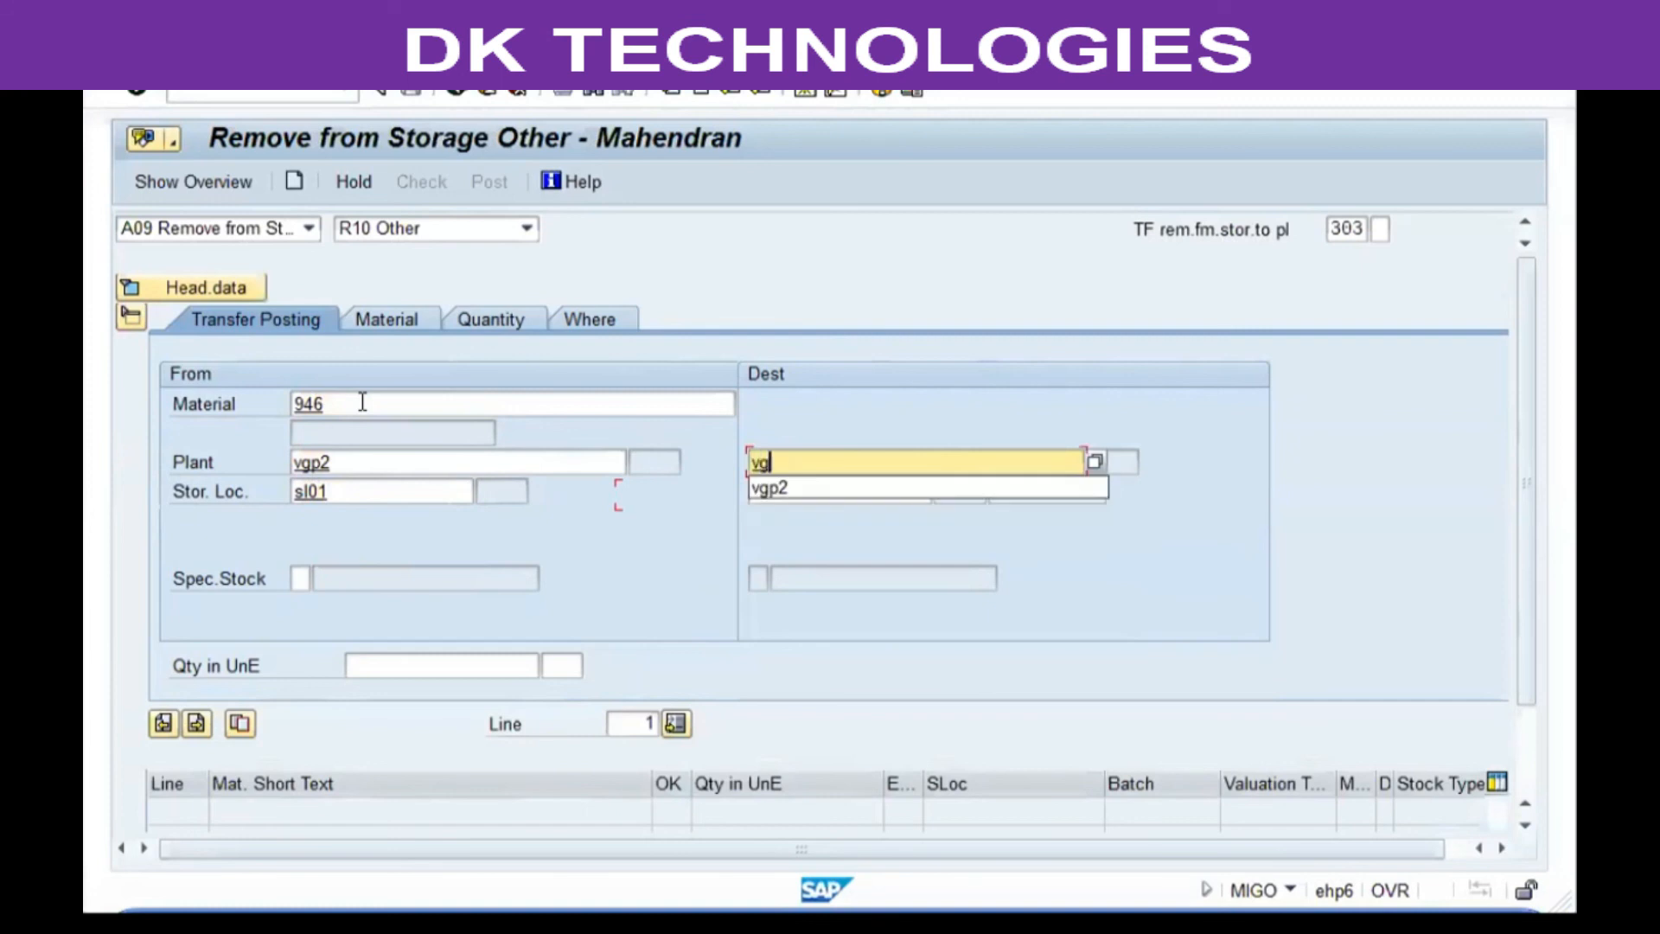
pyautogui.press('Tab')
pyautogui.write('sl02')
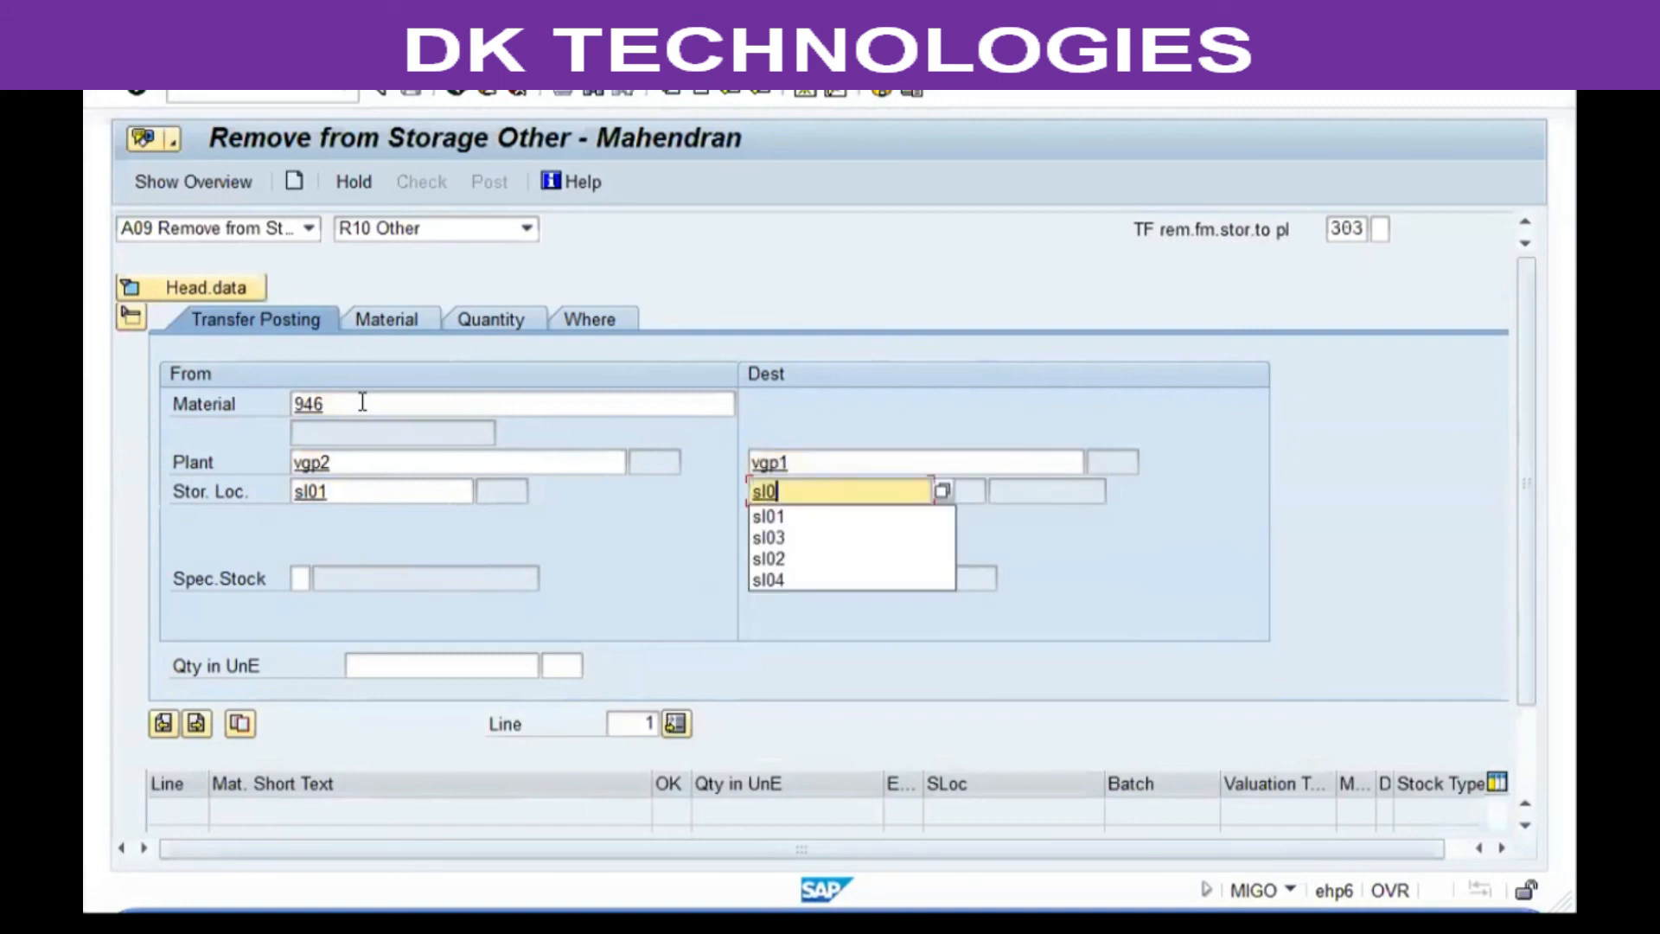
# Enter a quantity of 50, then check and post the remove-from-storage document.
pyautogui.press('Tab')
pyautogui.write('50')
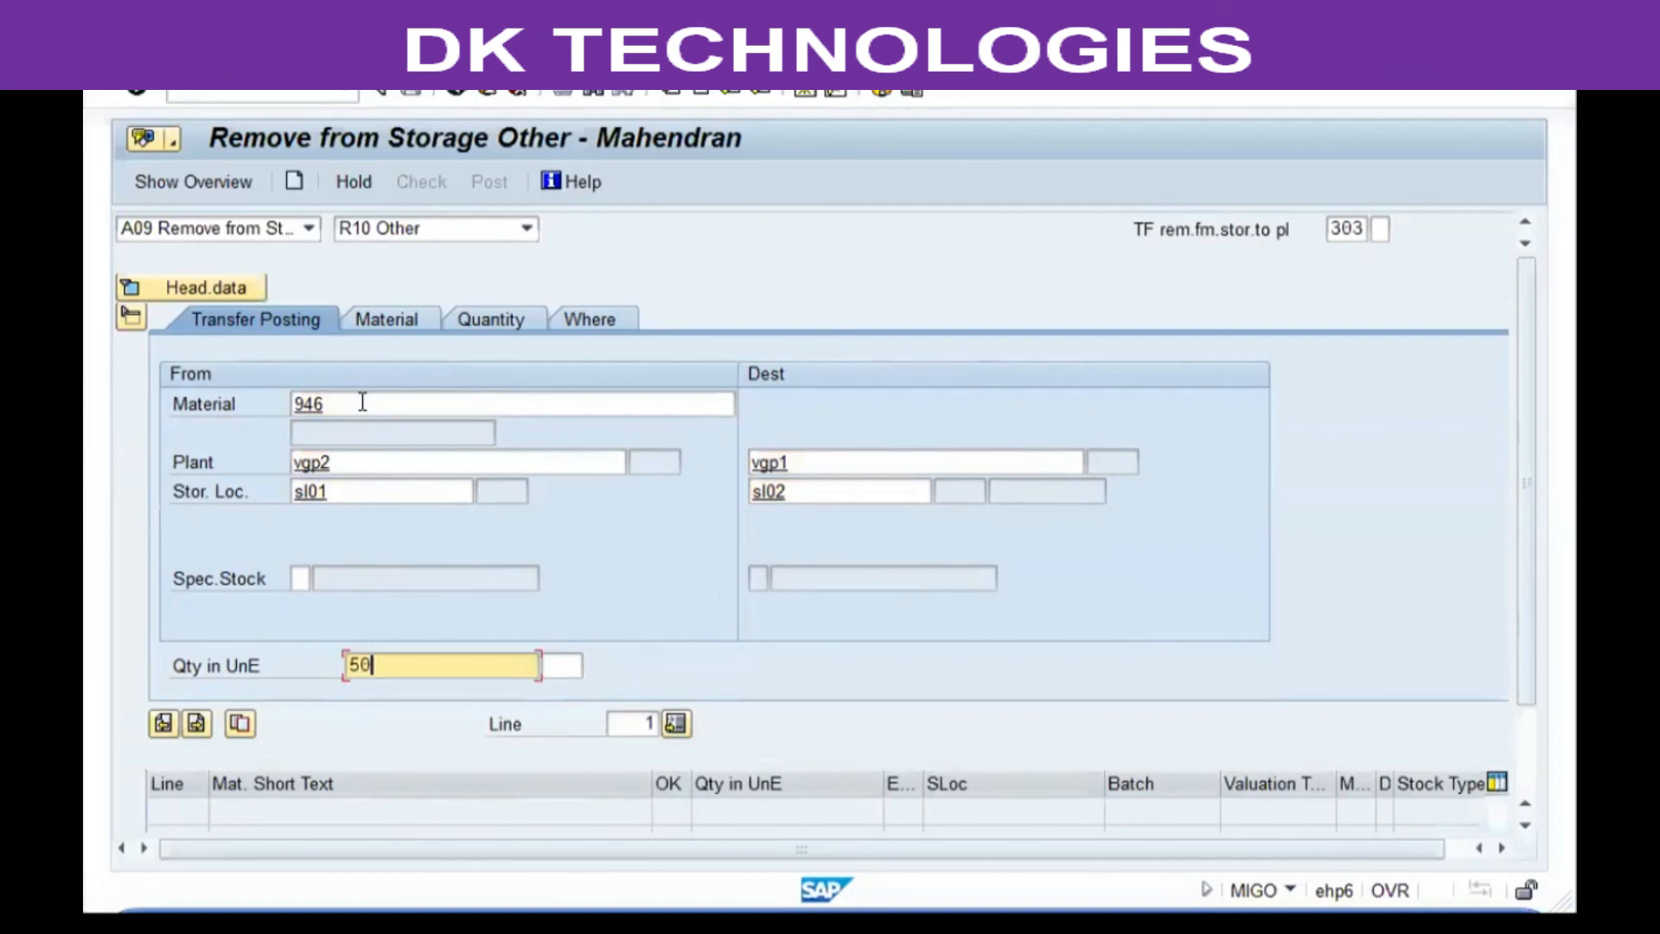
pyautogui.press('Return')
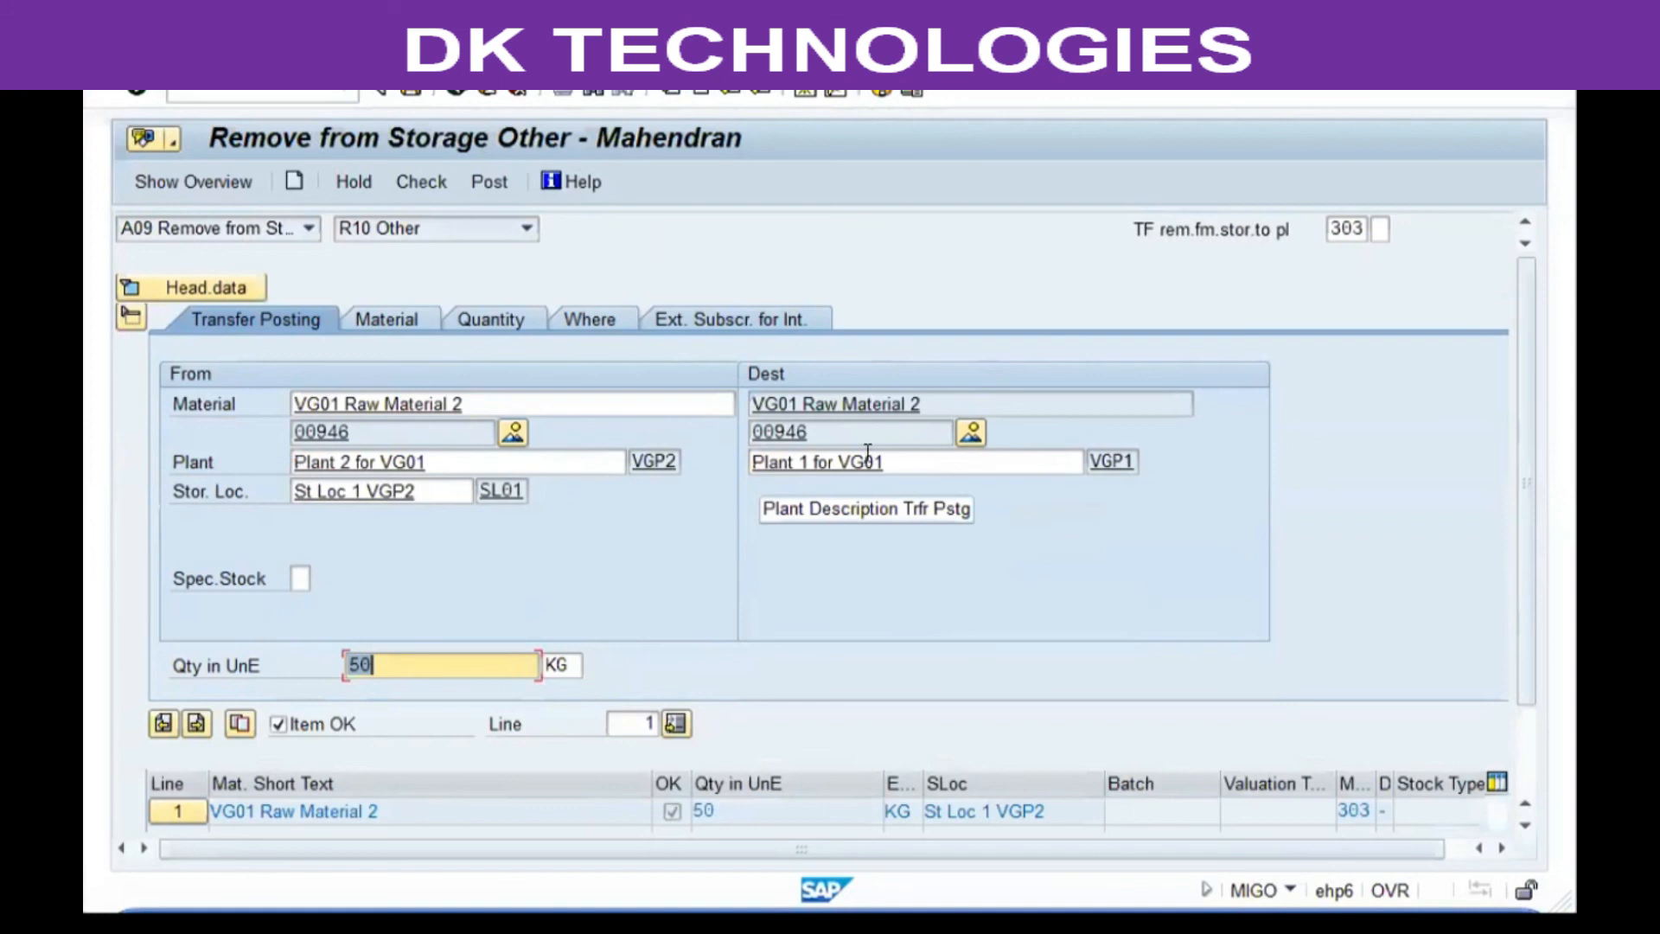
pyautogui.click(419, 184)
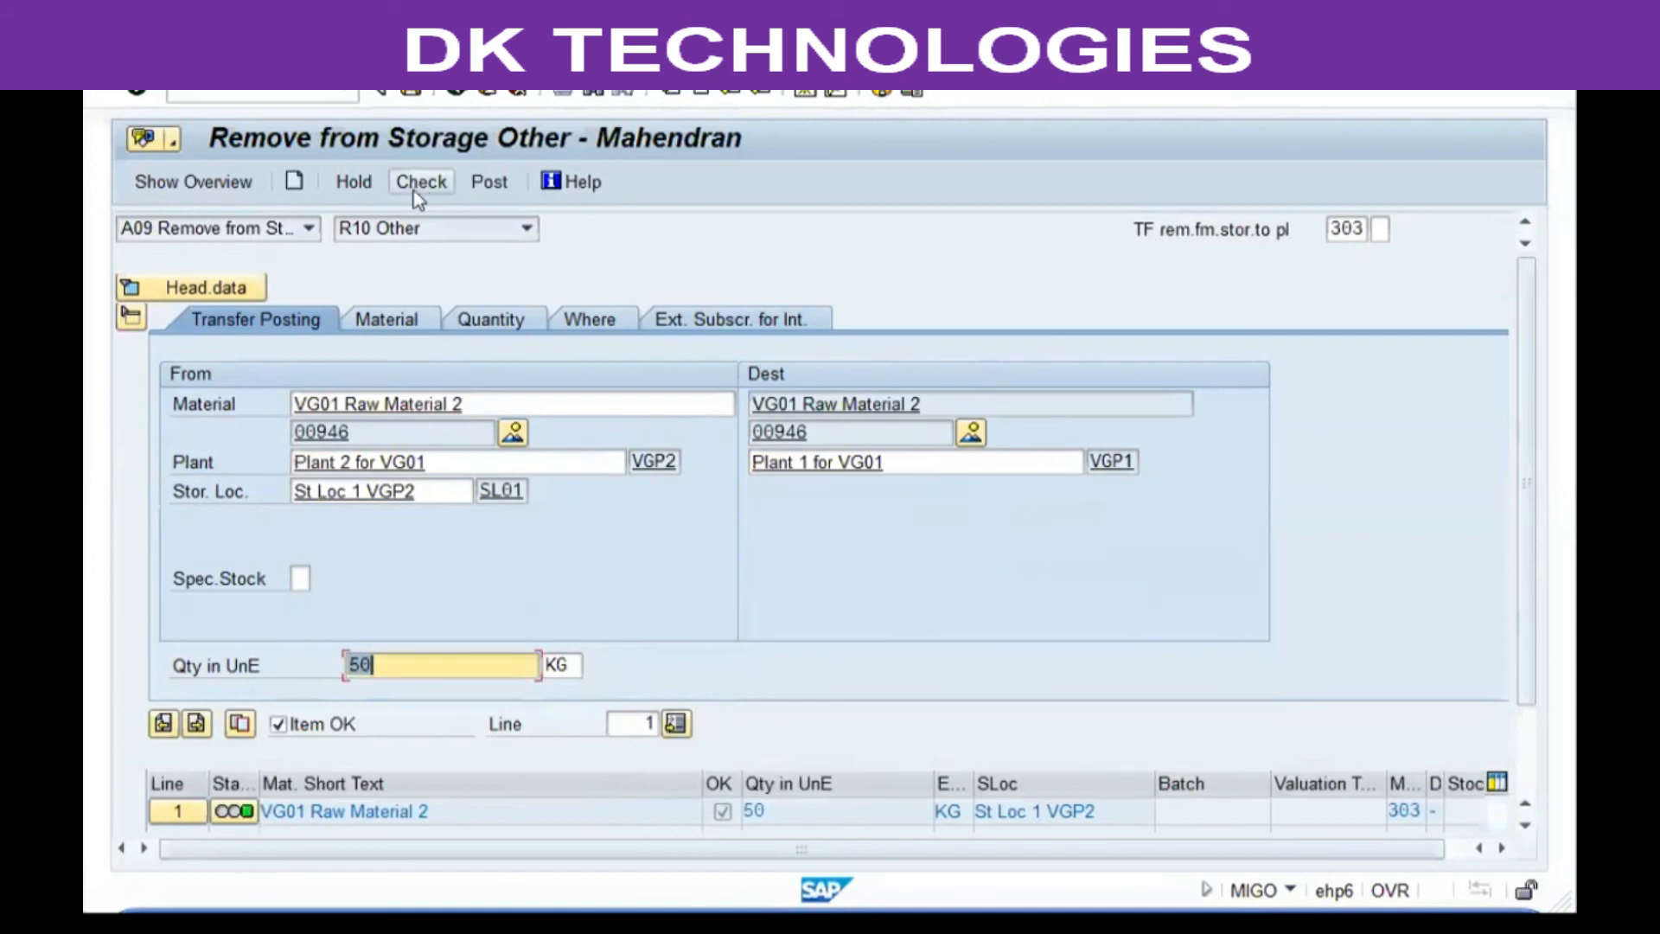
pyautogui.click(500, 183)
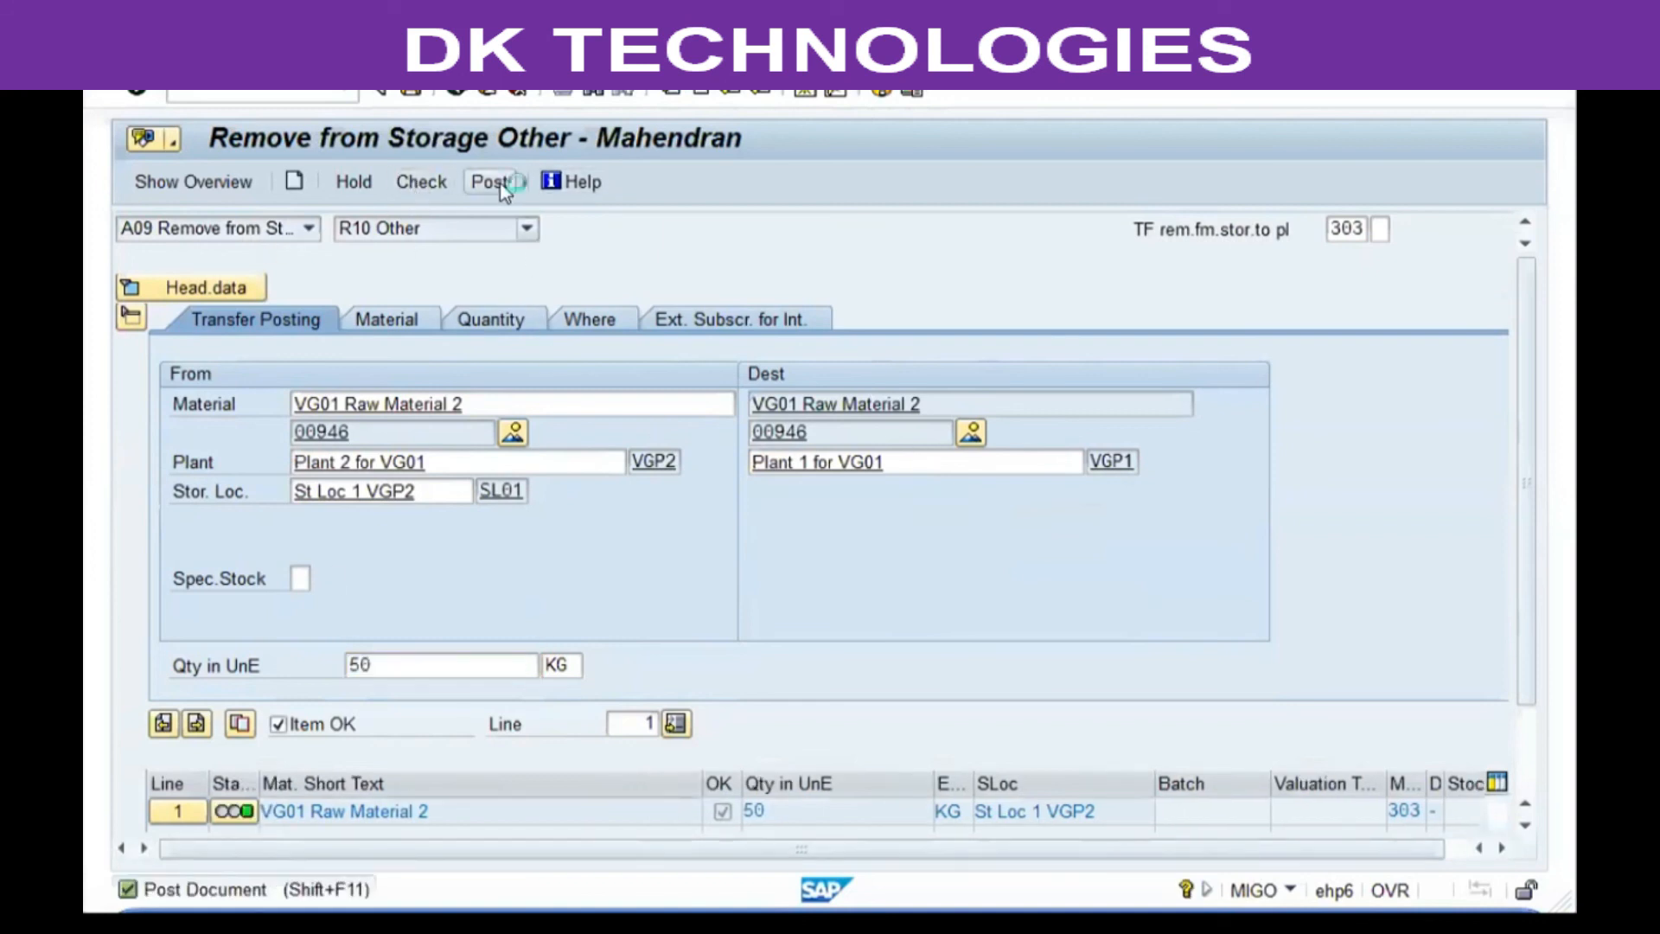